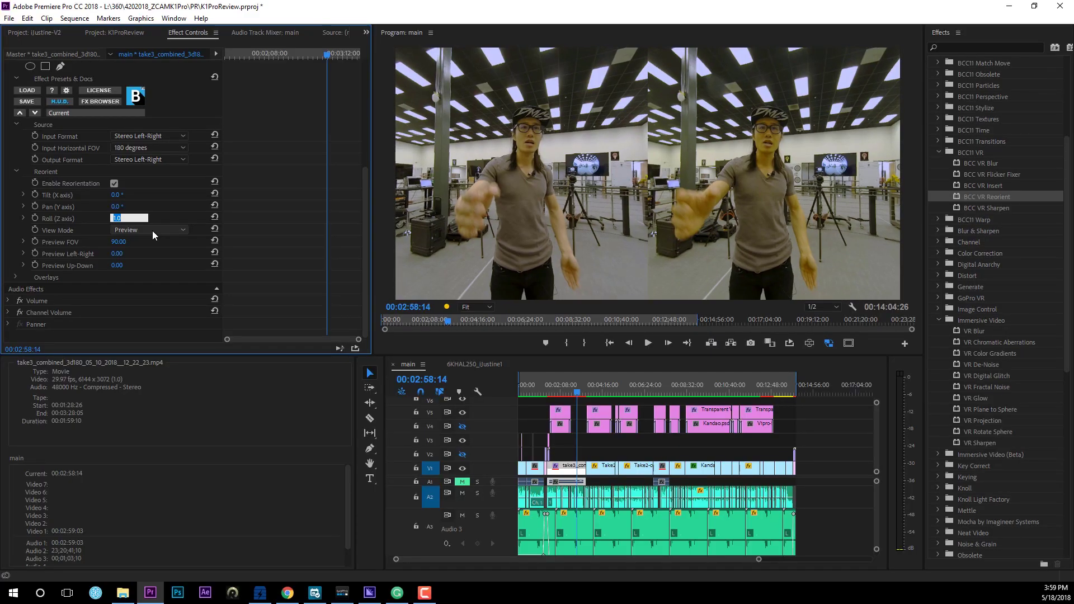
# - Lower the BCC VR Insert Convergence slider to -0.10
pyautogui.click(107, 357)
pyautogui.moveTo(107, 357); pyautogui.dragTo(105, 357)
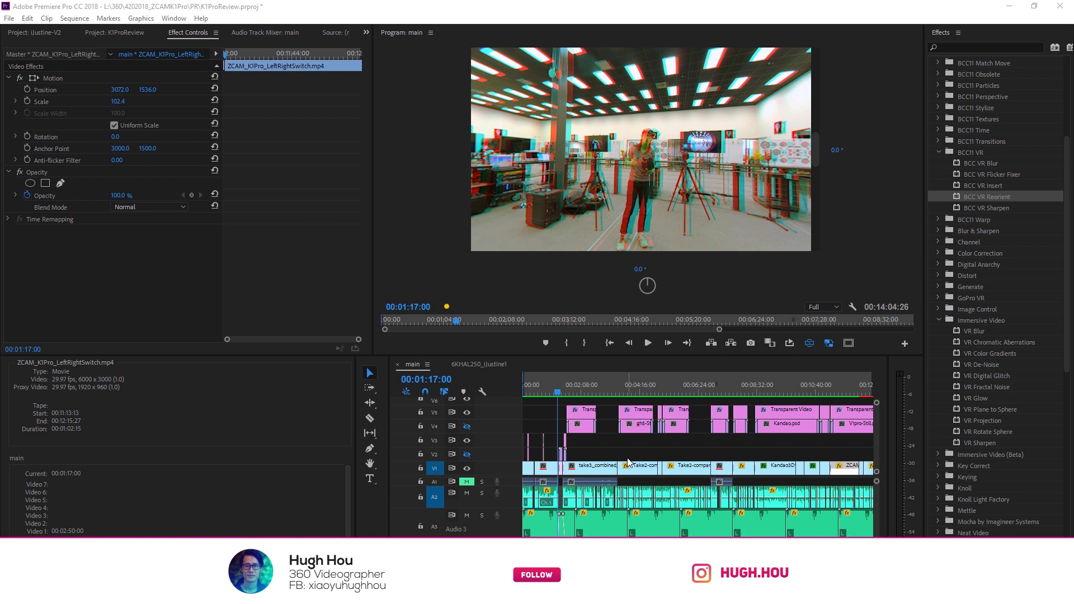
# - Check anaglyph depth at 00:01:08:14, 00:00:58:20, 00:09:13:22, 00:09:19:29 and 00:12:30:19
pyautogui.moveTo(556, 395); pyautogui.dragTo(554, 396)
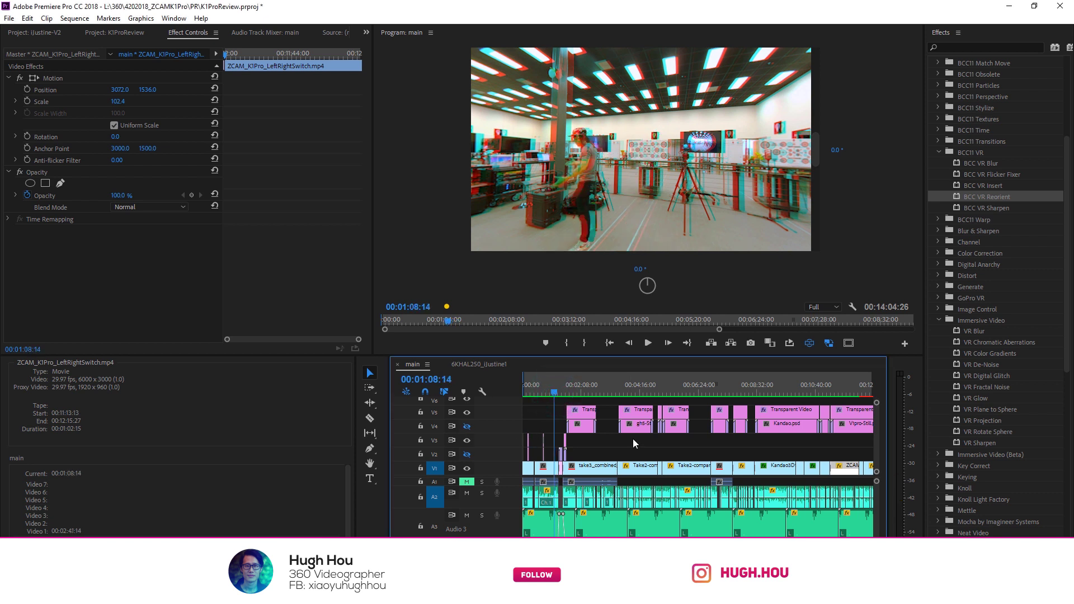
pyautogui.click(548, 395)
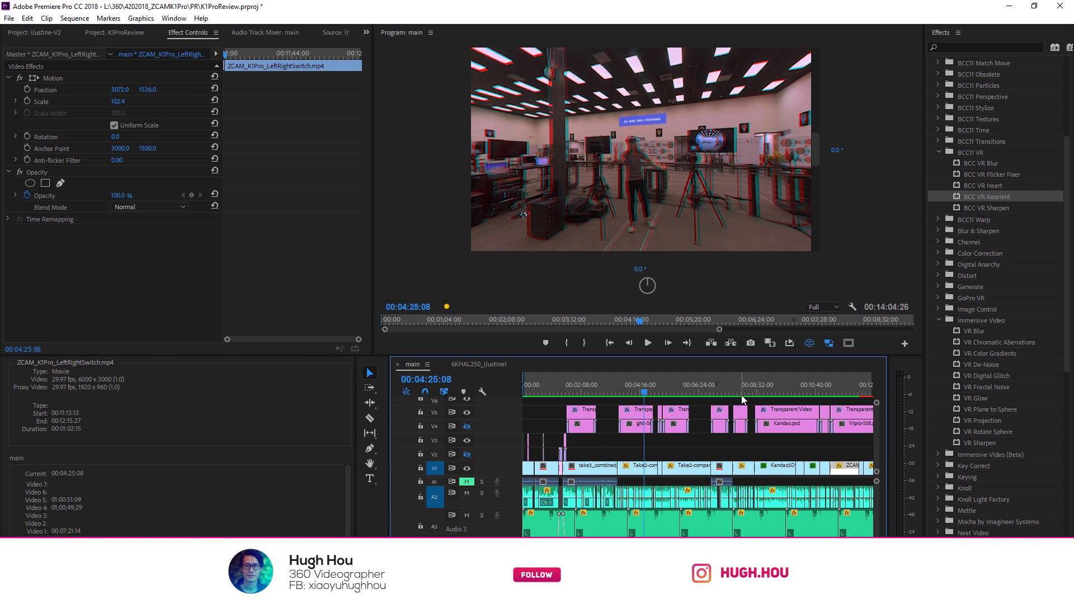
pyautogui.click(775, 391)
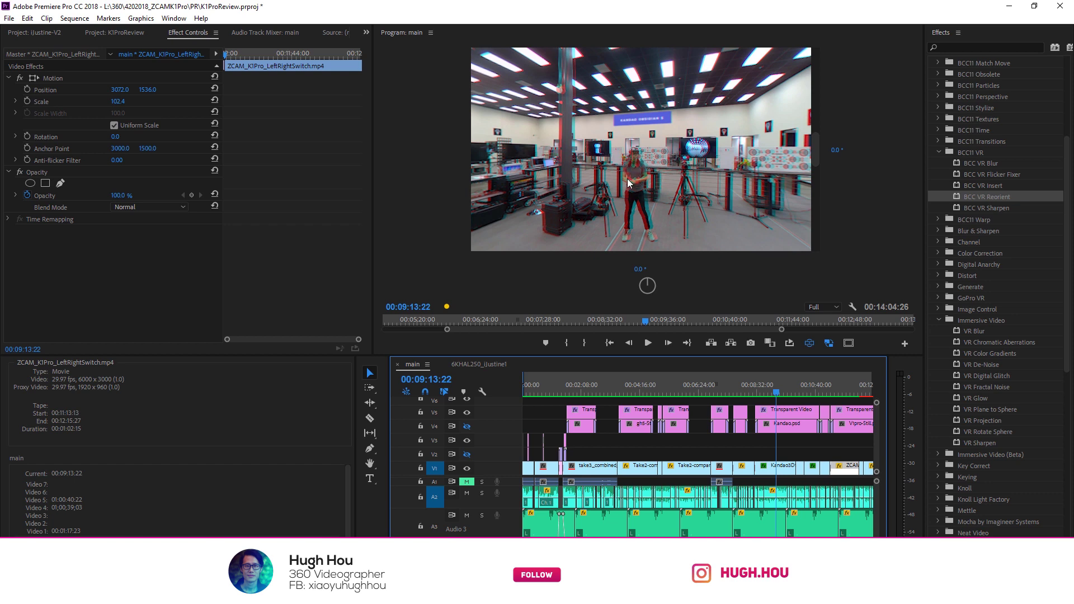
pyautogui.click(778, 390)
pyautogui.scroll(-3, 775, 399)
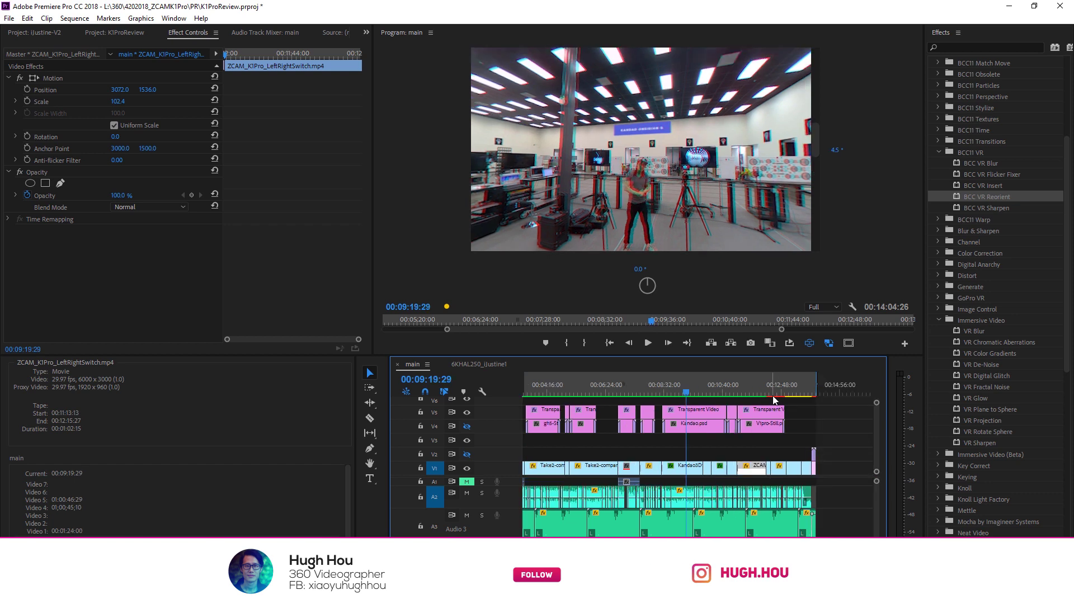
pyautogui.click(773, 391)
pyautogui.click(599, 194)
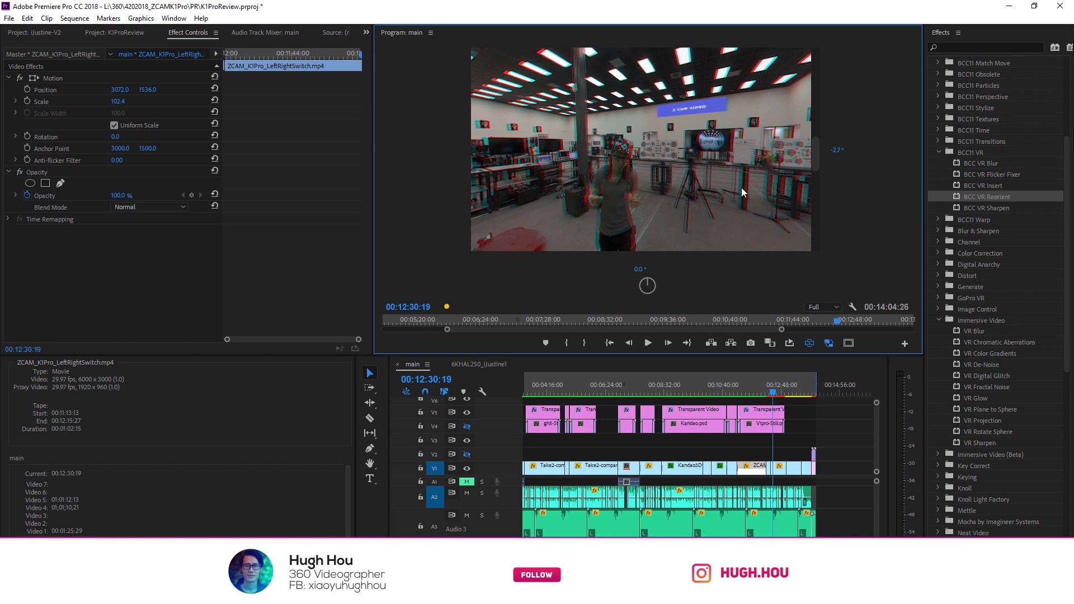
# - Move to 00:01:32:01 at the title graphic and show the flat stereo frame instead of VR
pyautogui.click(706, 388)
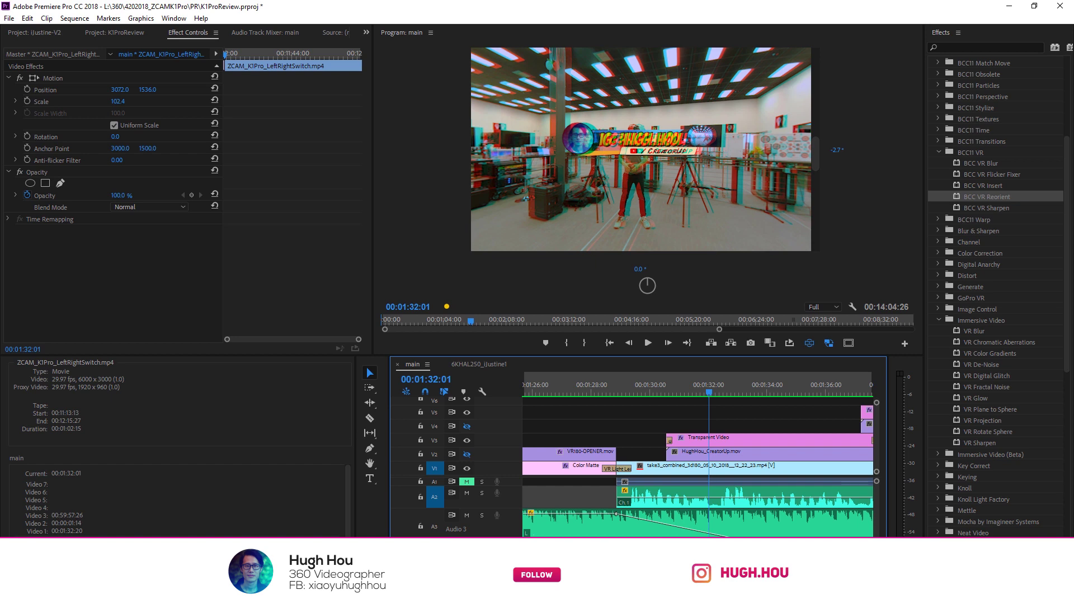
pyautogui.click(810, 341)
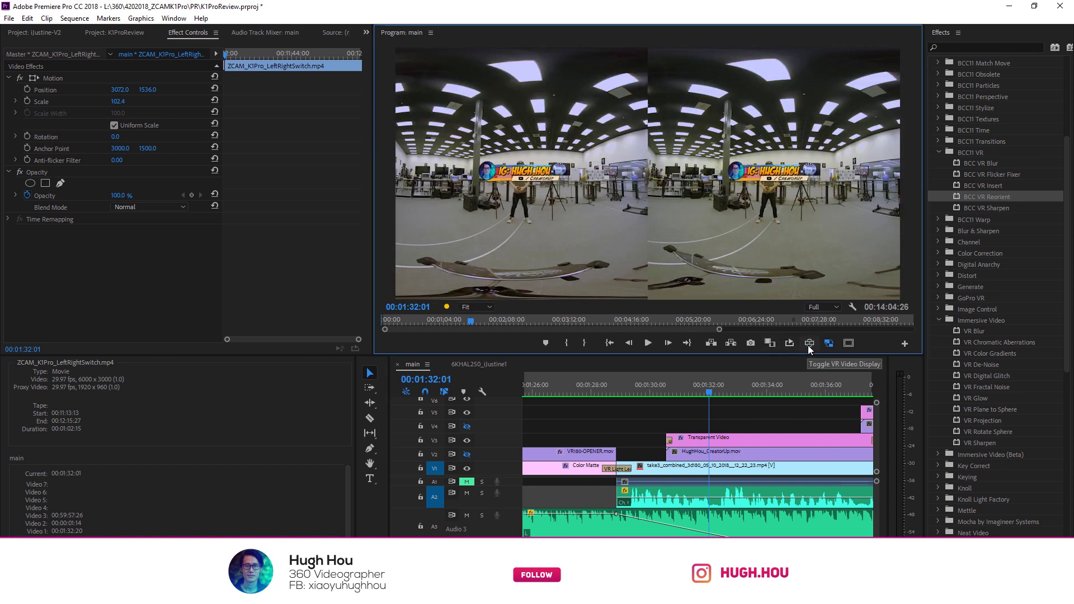
# - Turn the VR view back on and look around the 360° preview
pyautogui.click(808, 343)
pyautogui.moveTo(656, 172); pyautogui.dragTo(688, 193)
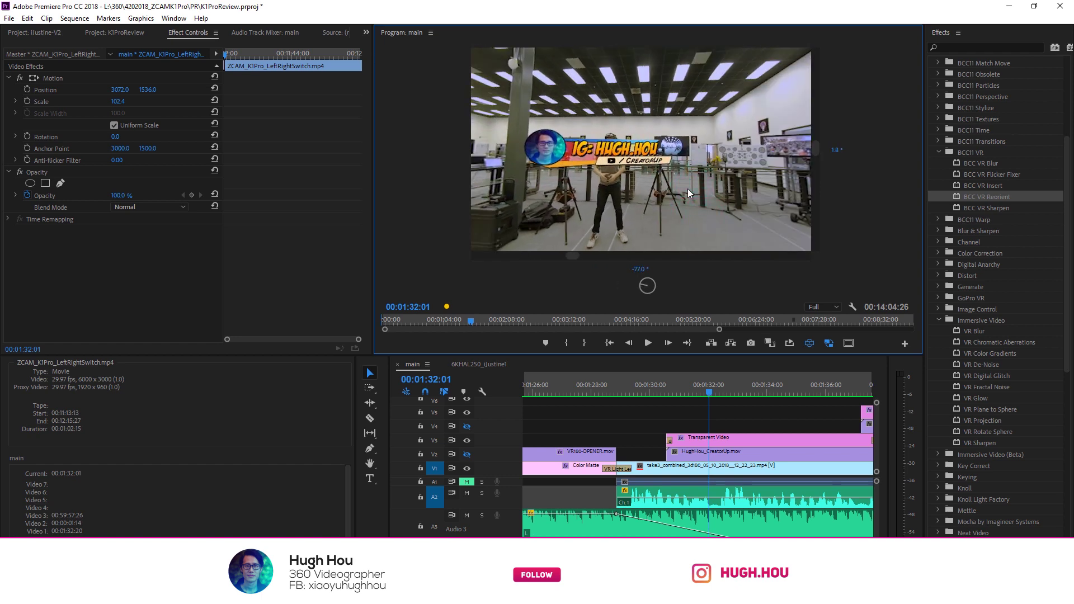
pyautogui.moveTo(686, 189); pyautogui.dragTo(710, 187)
pyautogui.click(397, 200)
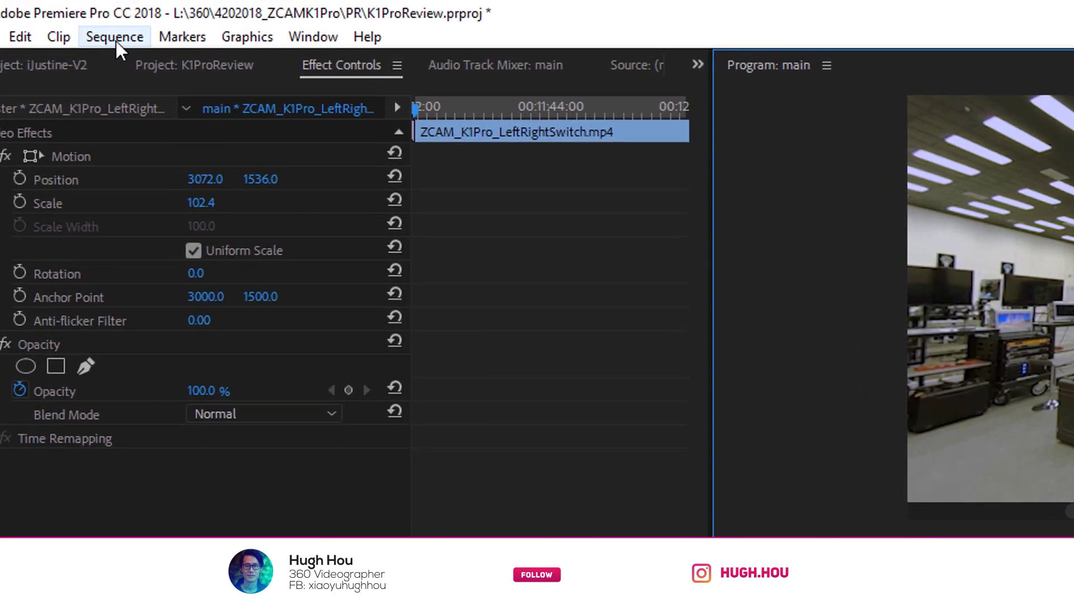
# - Set the sequence VR layout to Stereoscopic - Side by Side with a 180° horizontal captured view
pyautogui.click(96, 31)
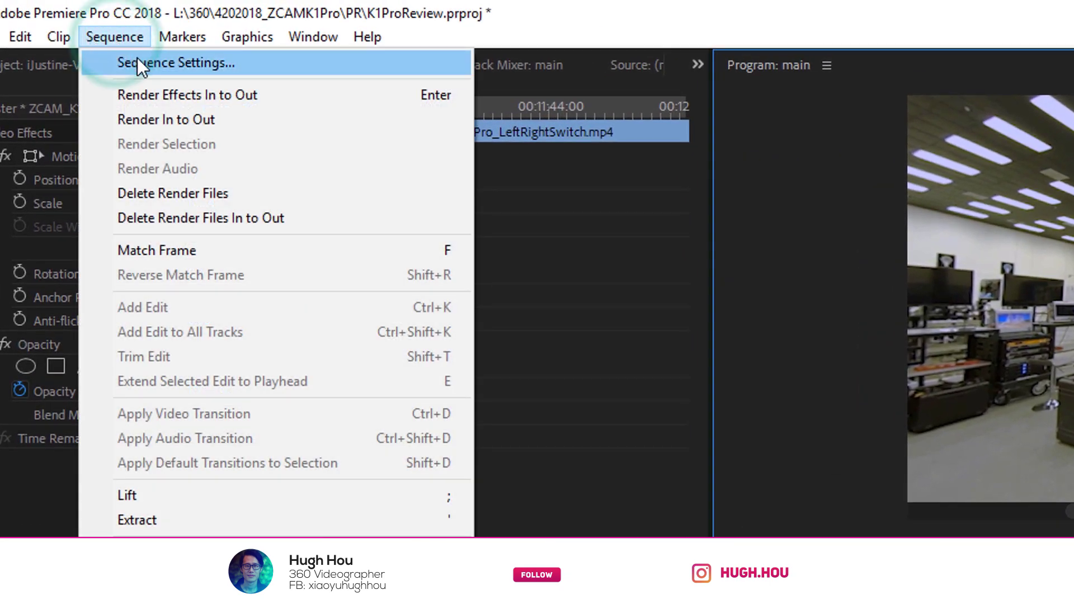
pyautogui.click(132, 59)
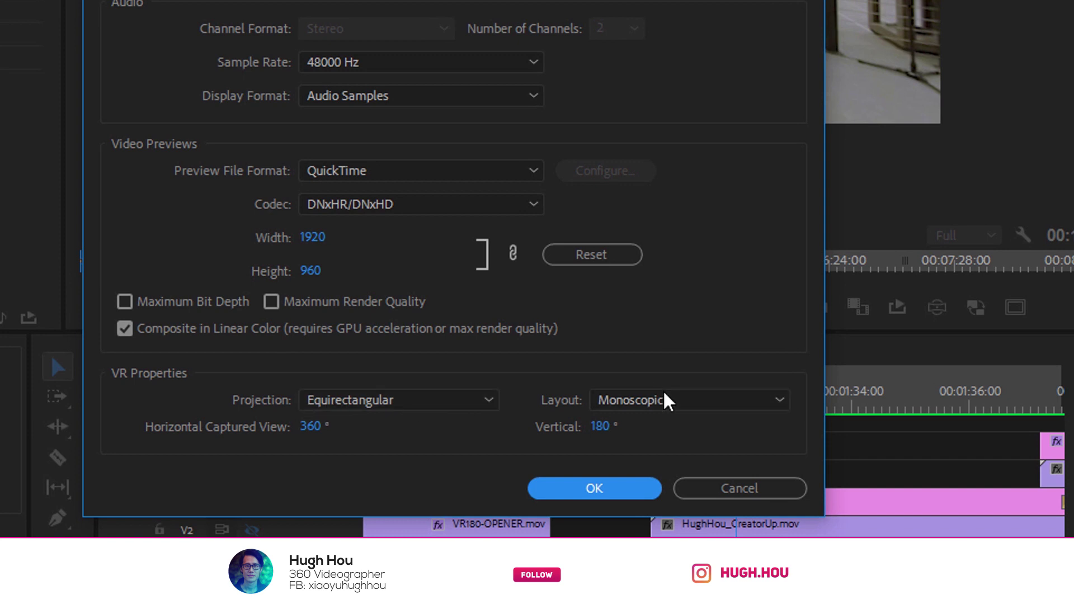
pyautogui.click(711, 404)
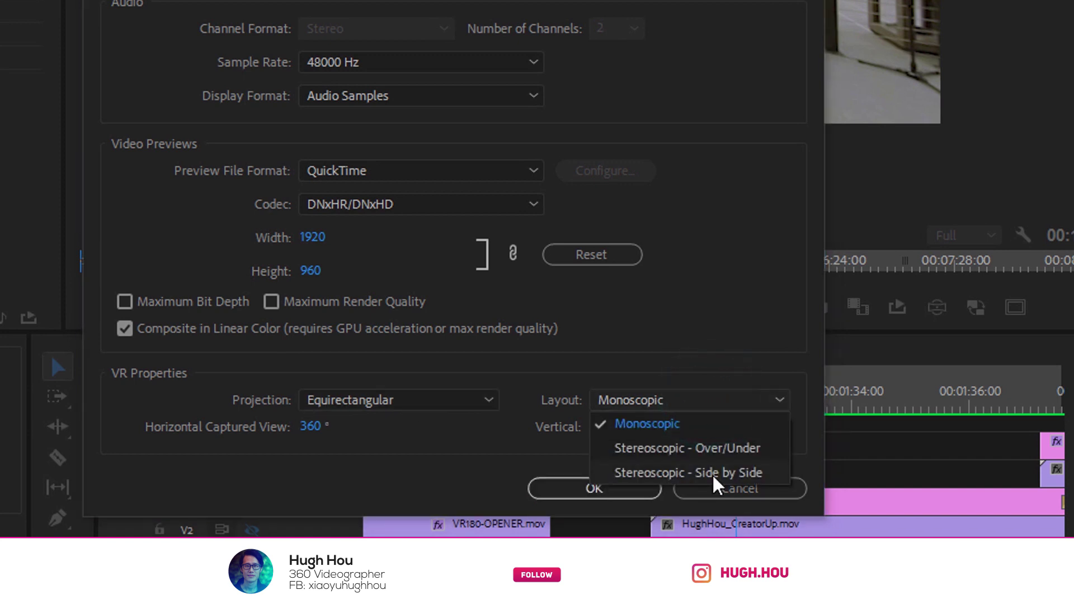
pyautogui.click(727, 472)
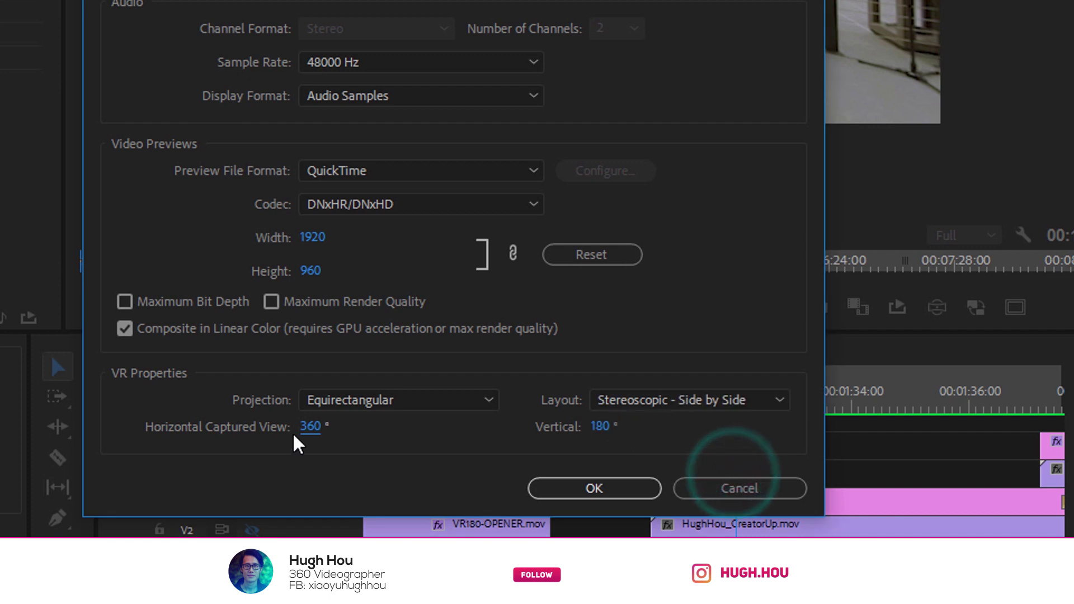
pyautogui.click(311, 427)
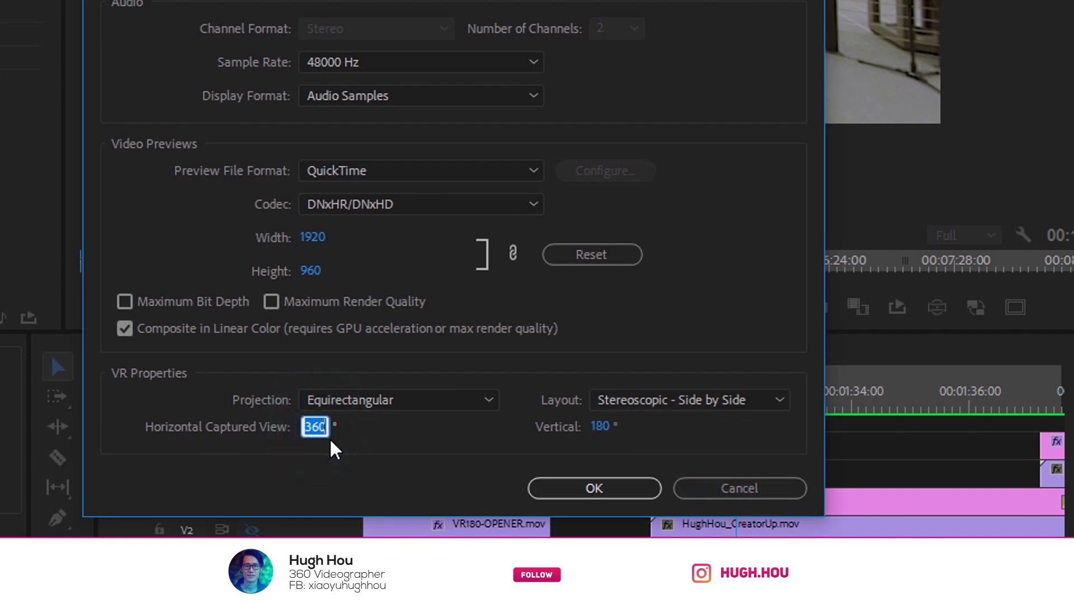
pyautogui.write('180')
pyautogui.click(484, 449)
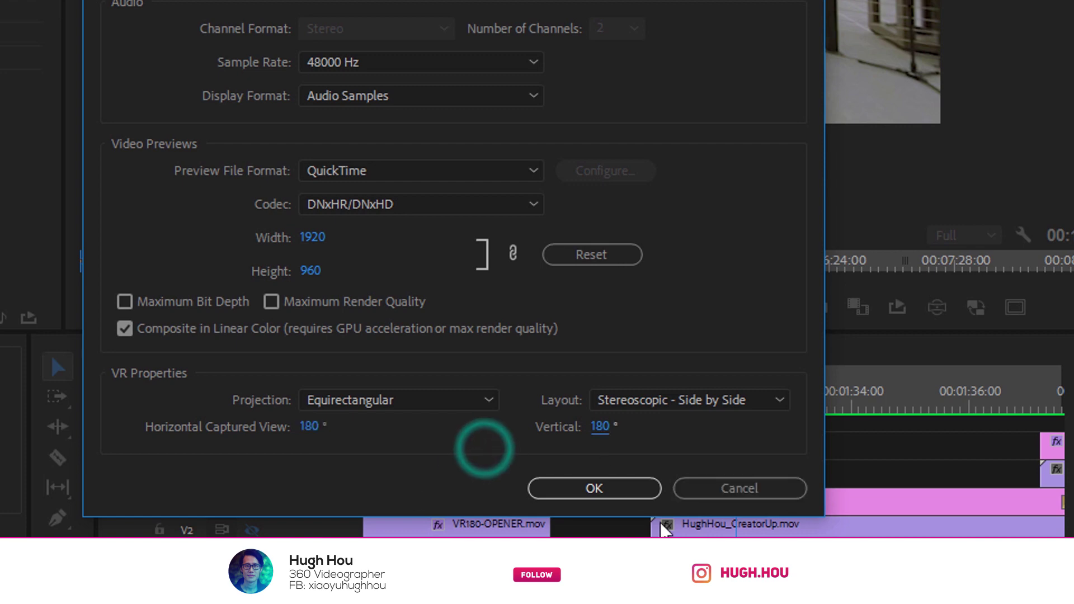
pyautogui.click(586, 494)
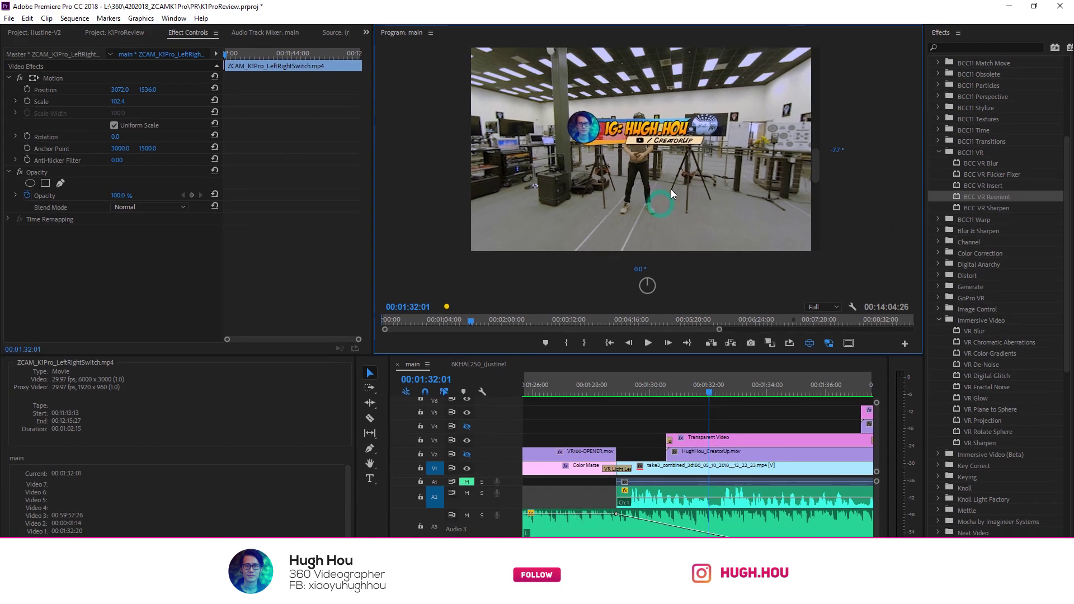
pyautogui.moveTo(656, 195)
pyautogui.mouseDown()
pyautogui.moveTo(643, 194)
pyautogui.moveTo(661, 213)
pyautogui.mouseUp()
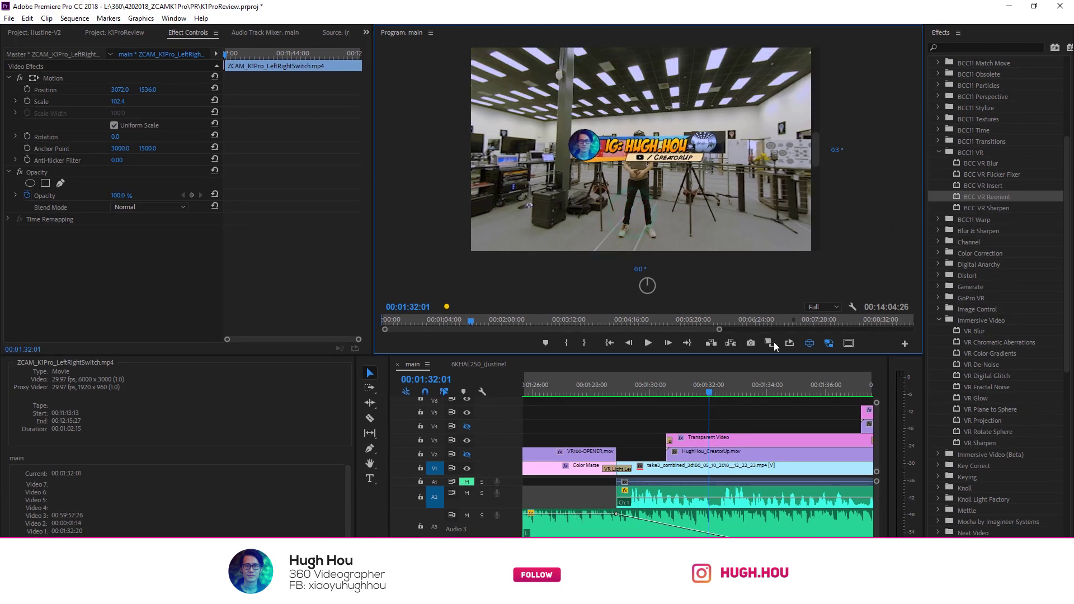
pyautogui.click(809, 343)
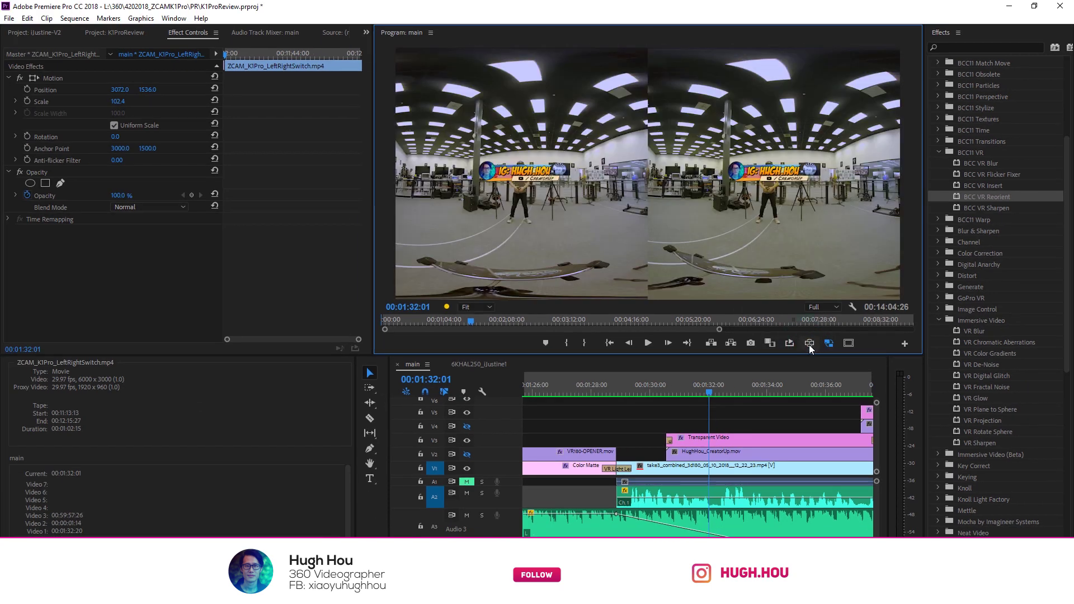
pyautogui.click(808, 343)
pyautogui.moveTo(660, 227); pyautogui.dragTo(639, 199)
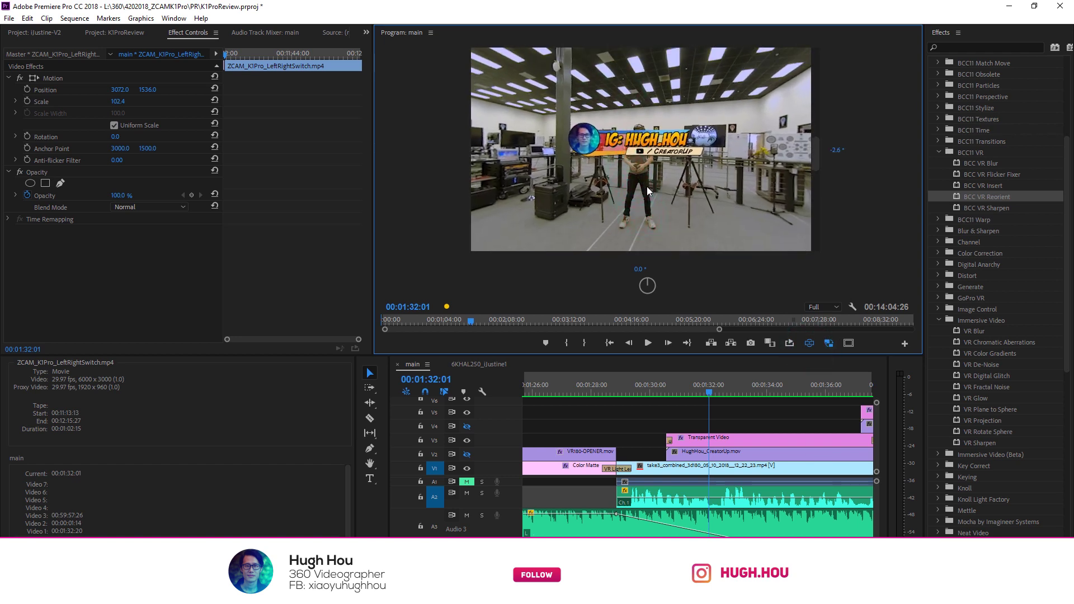
pyautogui.moveTo(592, 193); pyautogui.dragTo(666, 259)
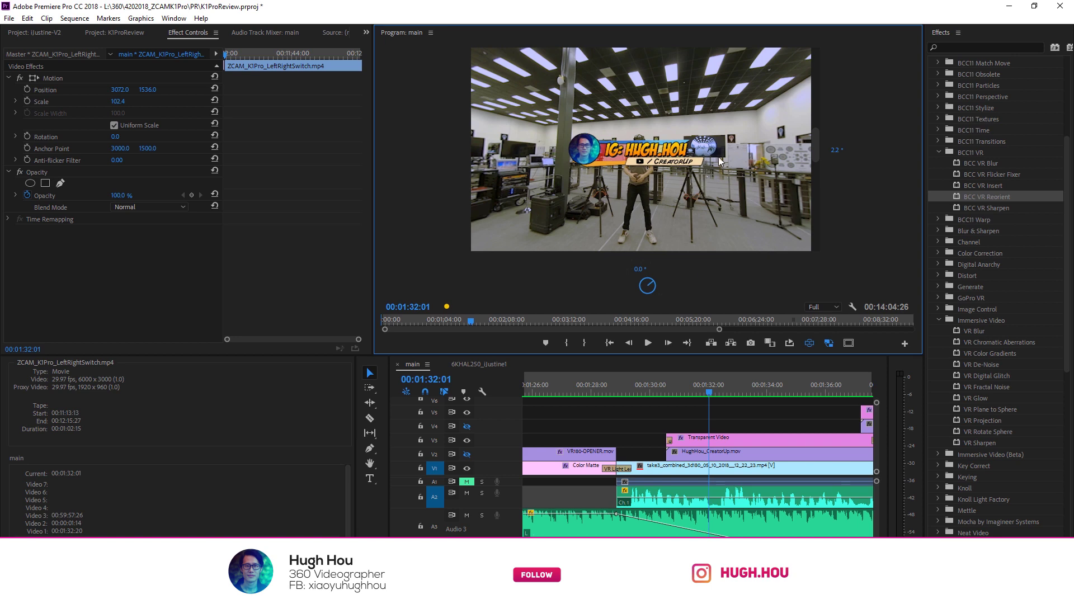
pyautogui.moveTo(719, 160); pyautogui.dragTo(644, 204)
pyautogui.rightClick(645, 203)
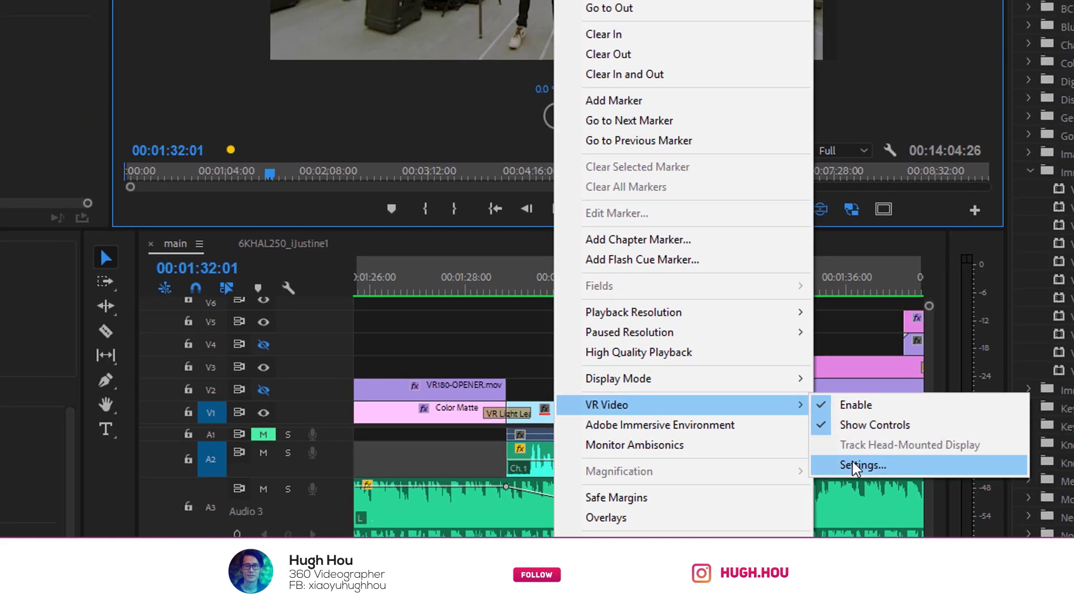
# - Set the VR video stereoscopic view to Anaglyph with a 90° horizontal monitor view
pyautogui.press('Escape')
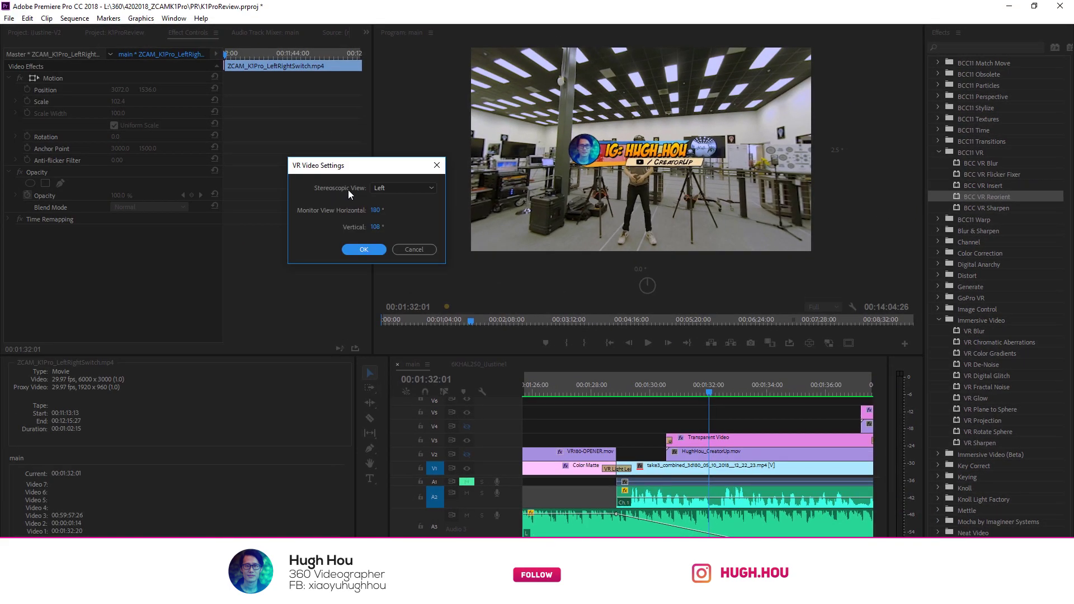
pyautogui.click(405, 189)
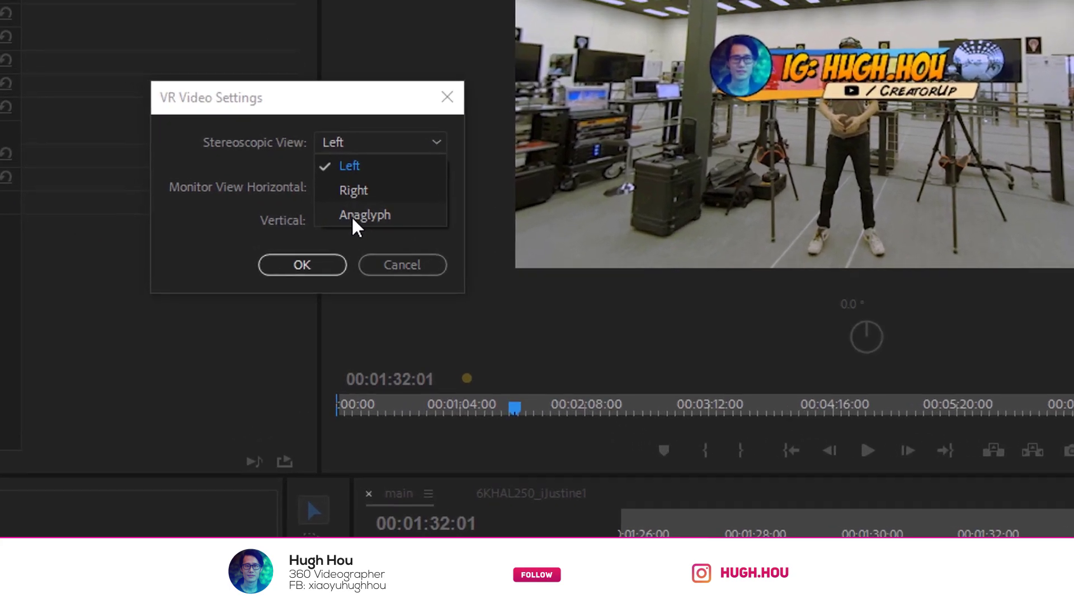
pyautogui.click(354, 216)
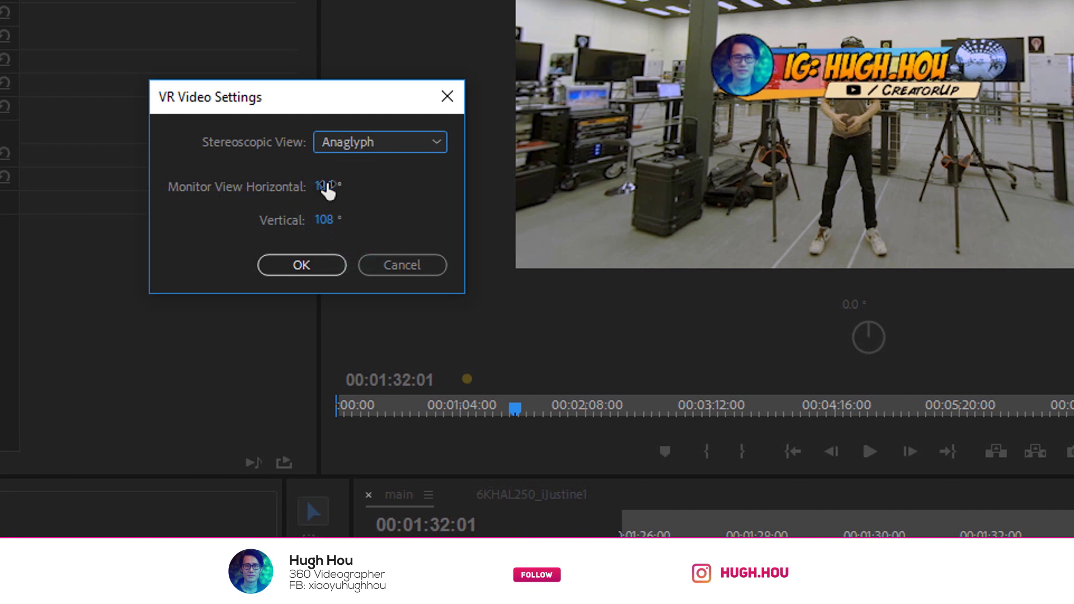
pyautogui.click(327, 187)
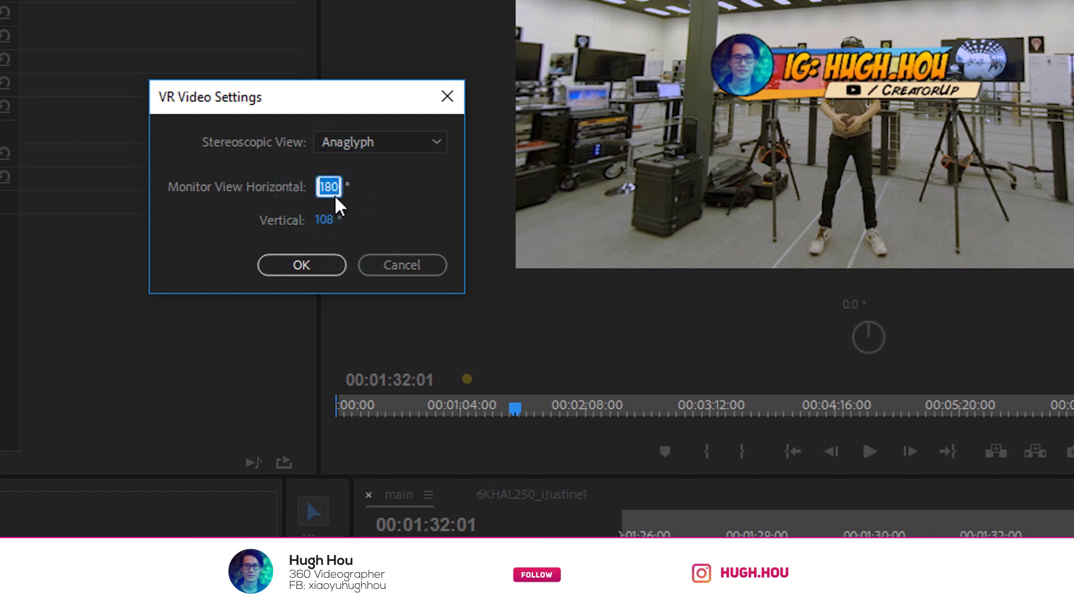
pyautogui.write('90')
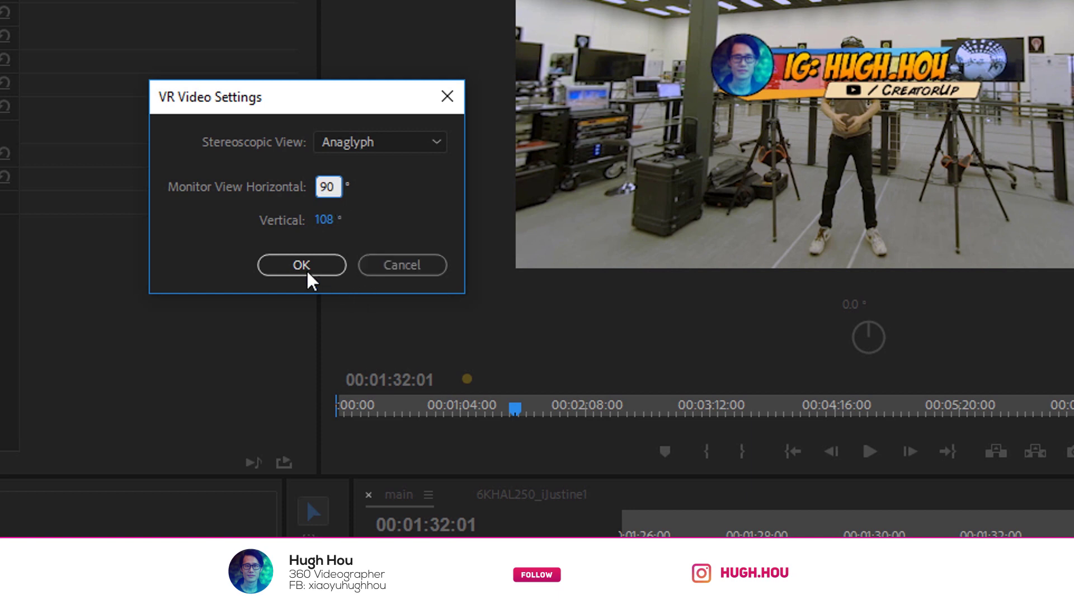
pyautogui.click(306, 274)
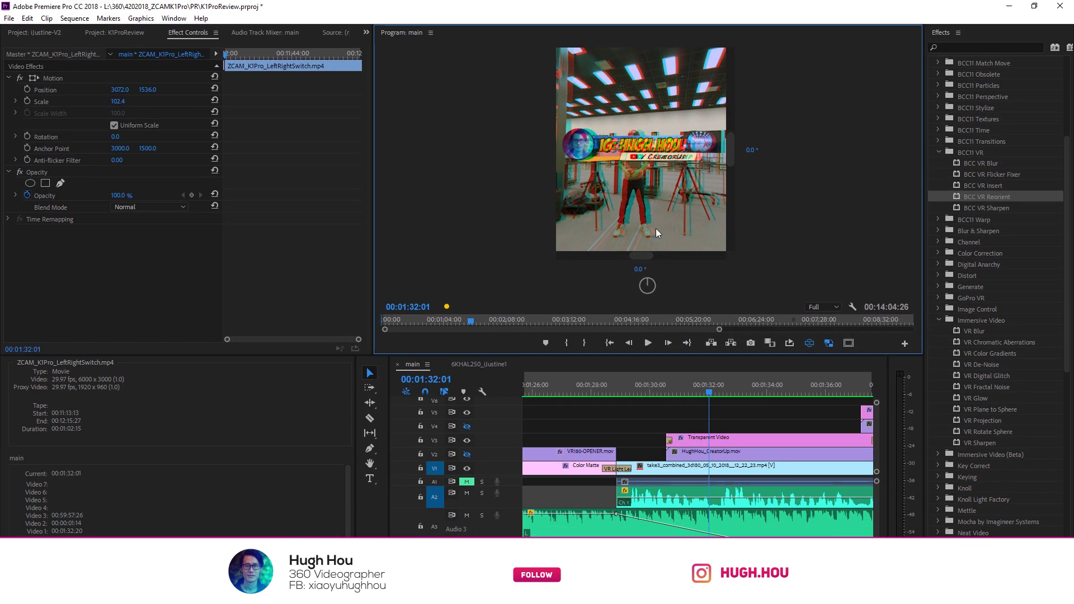
# - Look around the anaglyph VR preview of the take3 combined clip
pyautogui.moveTo(599, 215); pyautogui.dragTo(591, 191)
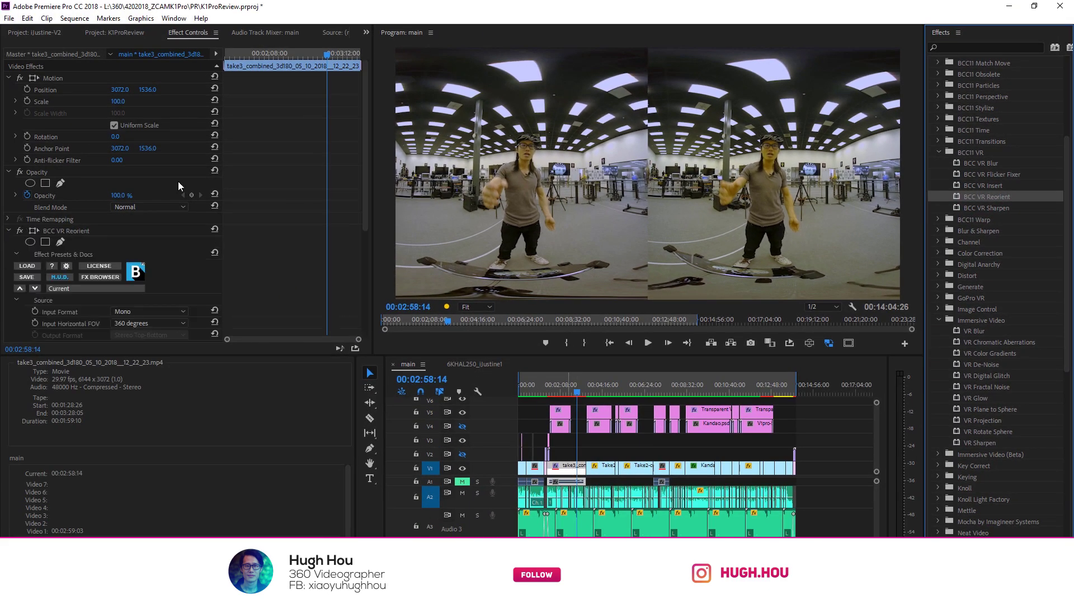
# - Set BCC VR Reorient to Stereo Left-Right input, 180-degree horizontal FOV and Stereo Left-Right output
pyautogui.scroll(-3, 53, 239)
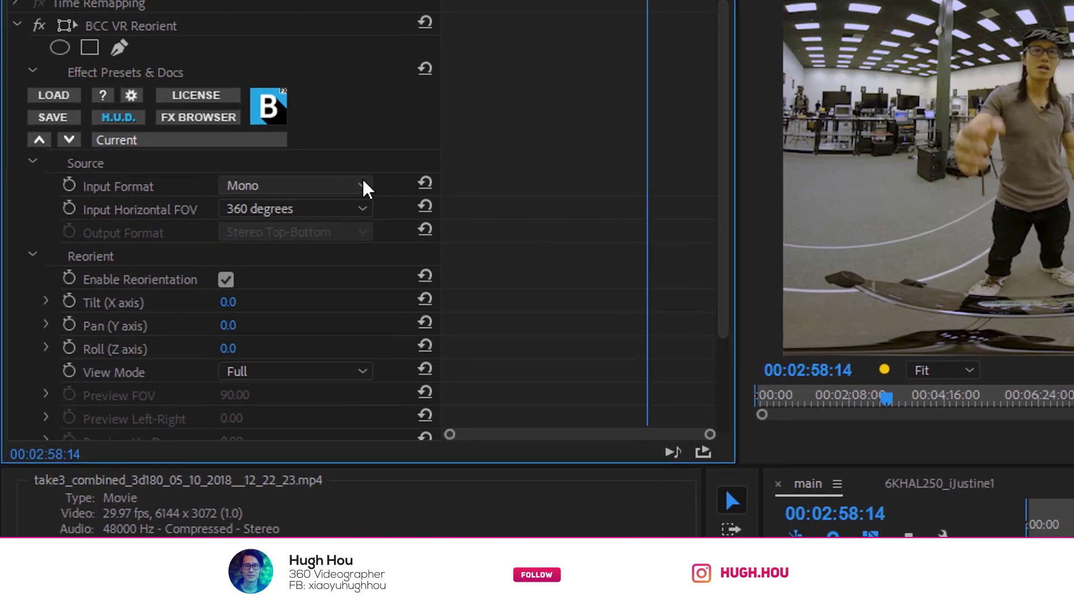
pyautogui.click(181, 214)
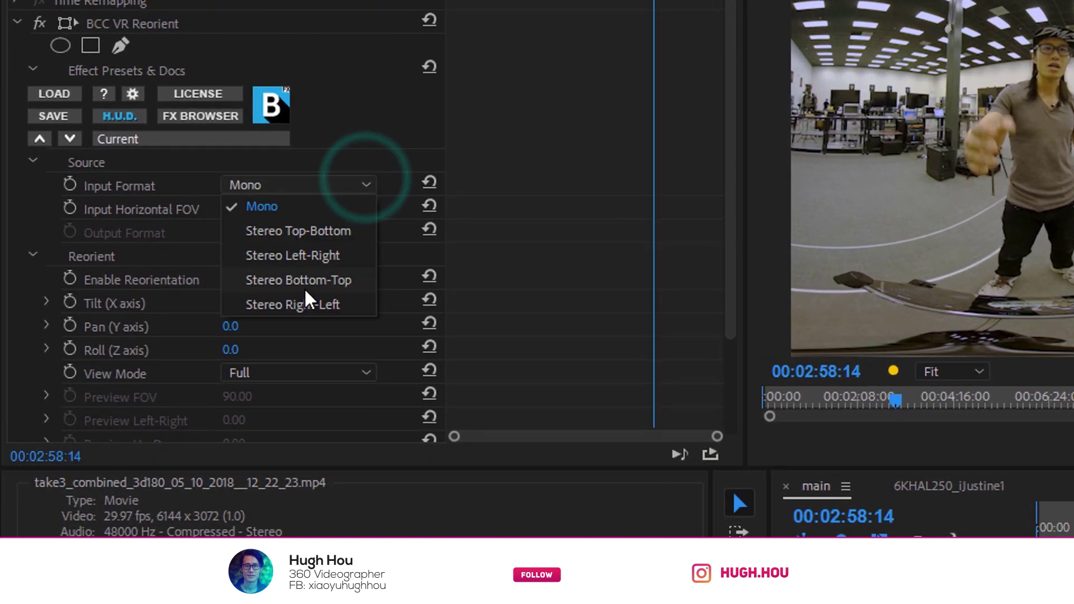
pyautogui.click(288, 258)
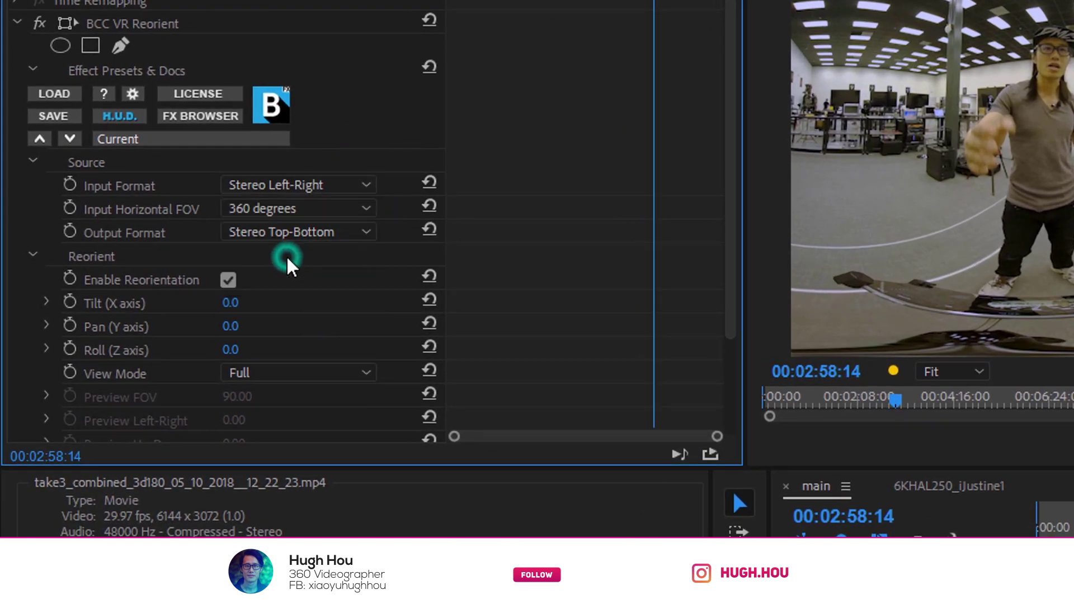
pyautogui.click(243, 211)
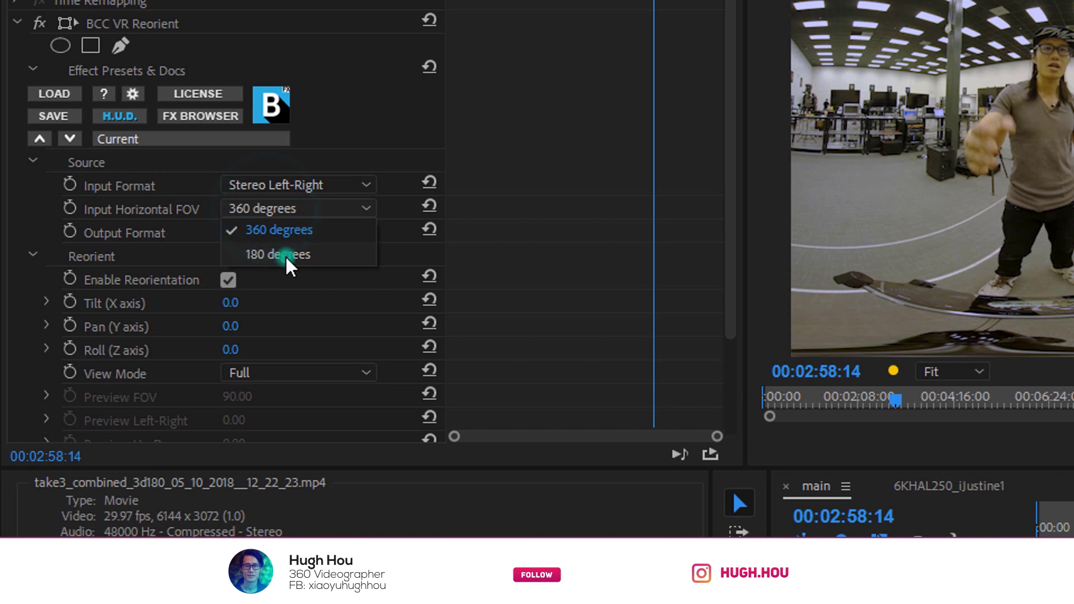
pyautogui.click(288, 260)
pyautogui.click(279, 241)
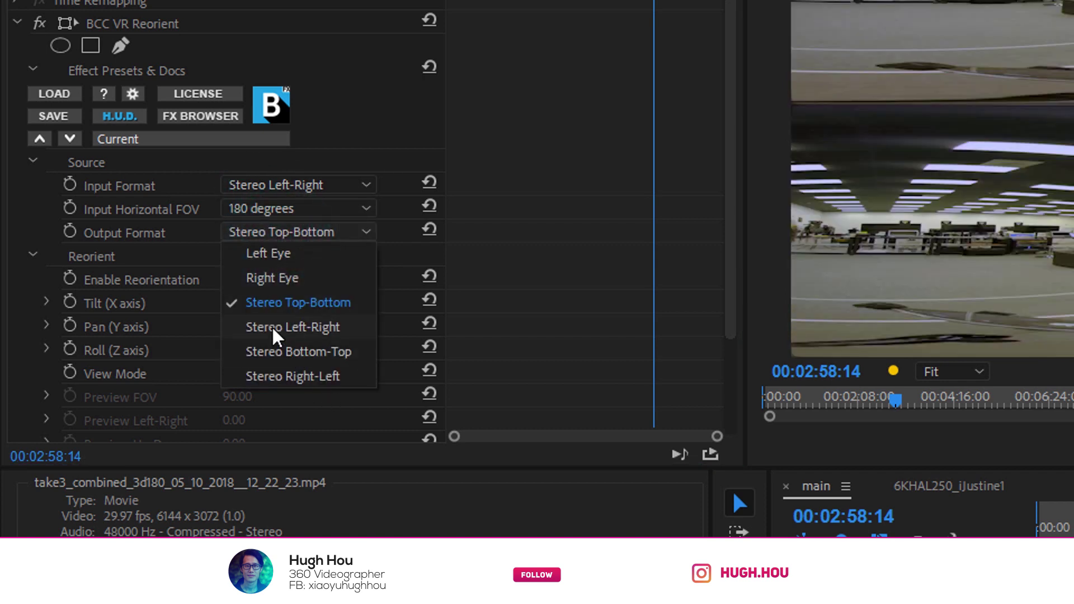
pyautogui.click(273, 328)
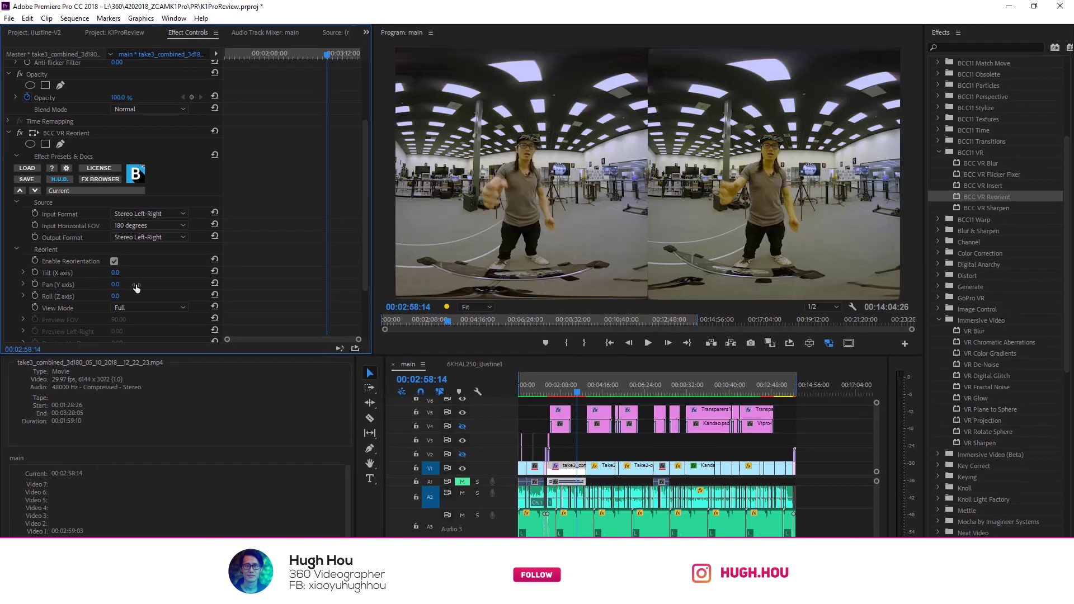
pyautogui.scroll(-3, 136, 287)
# - Set View Mode to Preview, reset Tilt and Pan to zero, then restore the flat stereo view
pyautogui.click(147, 229)
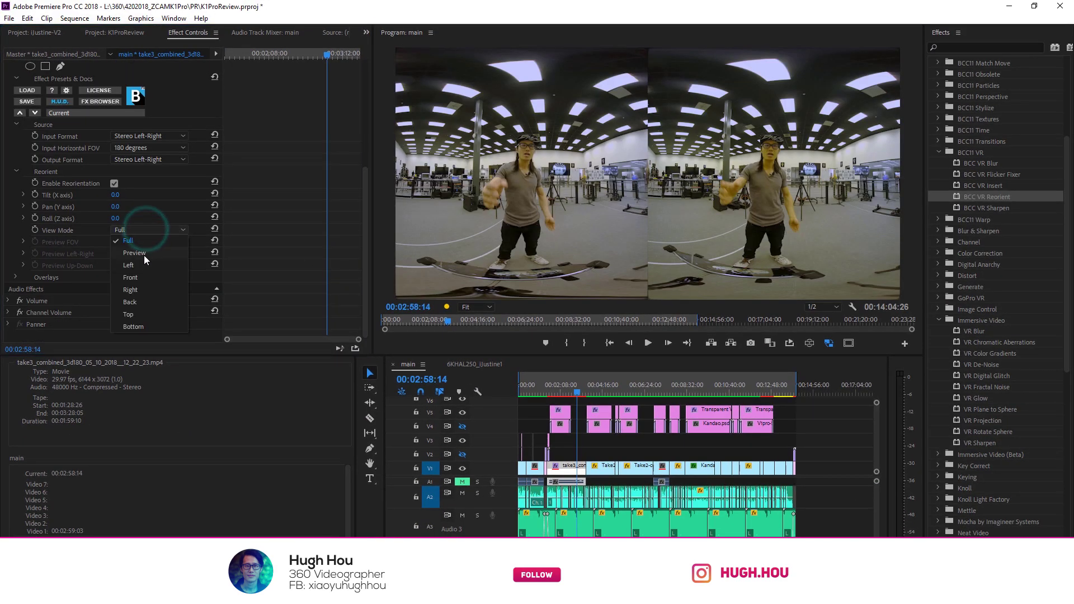
pyautogui.click(143, 255)
pyautogui.moveTo(115, 194); pyautogui.dragTo(63, 208)
pyautogui.click(214, 193)
pyautogui.click(214, 205)
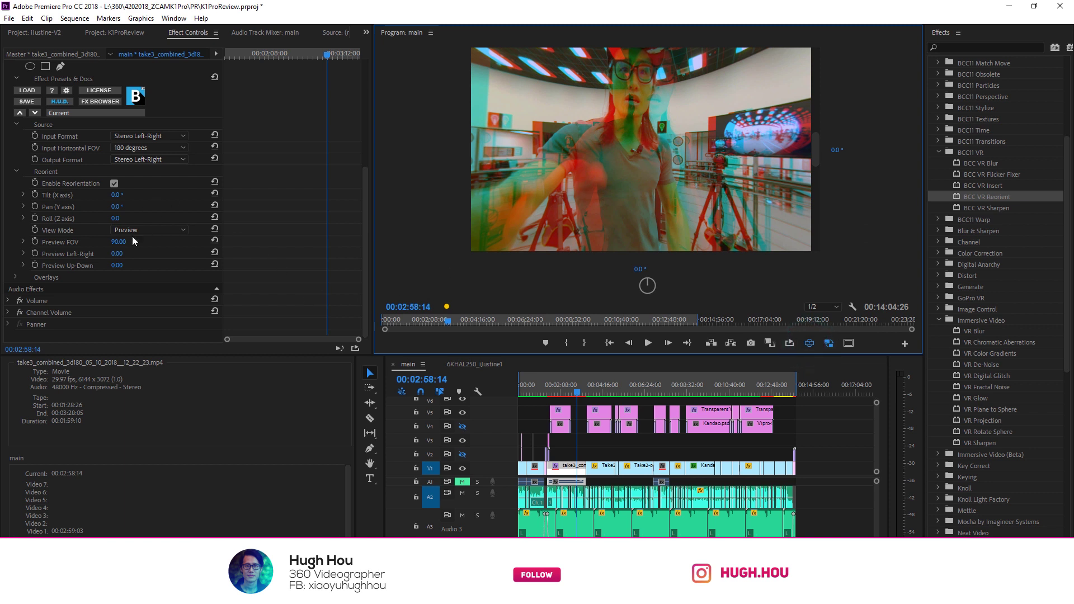
pyautogui.moveTo(627, 167); pyautogui.dragTo(626, 175)
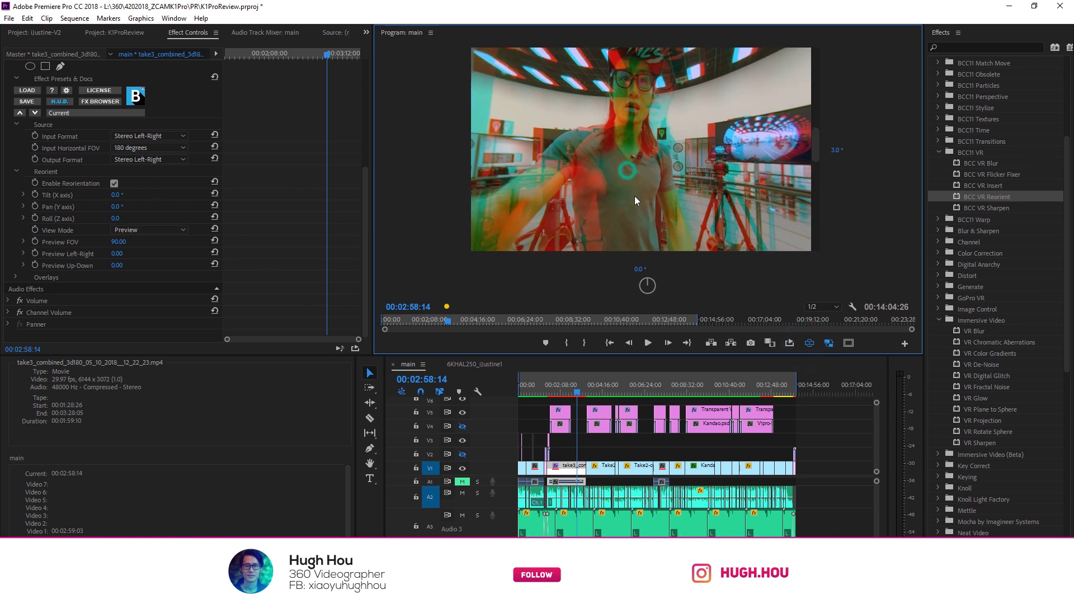
pyautogui.click(809, 343)
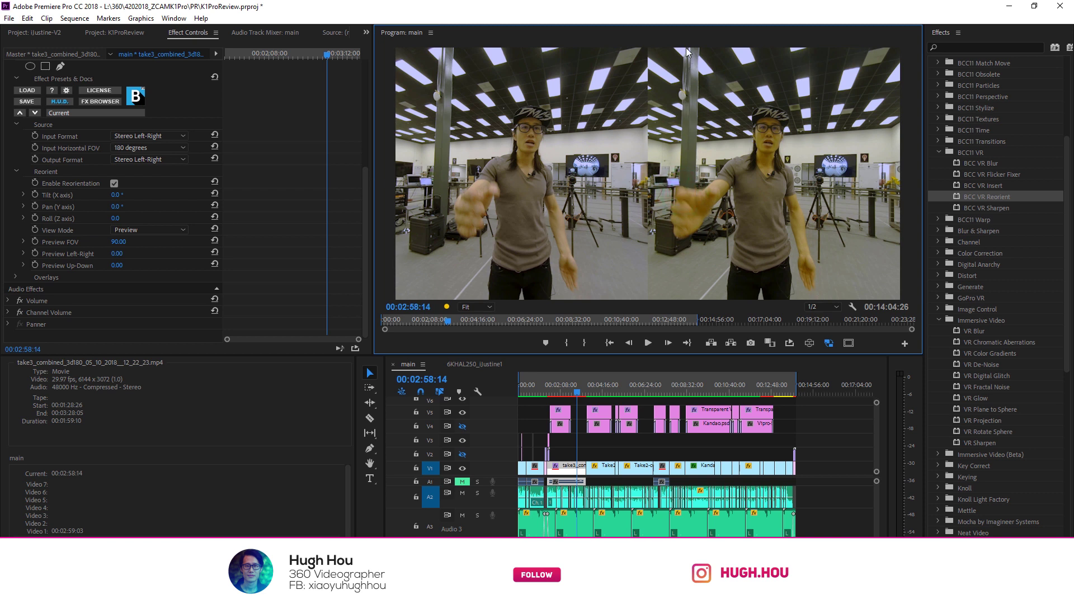
# - Keep View Mode on Preview, select the Roll value, and turn VR video display back on
pyautogui.click(136, 231)
pyautogui.click(136, 251)
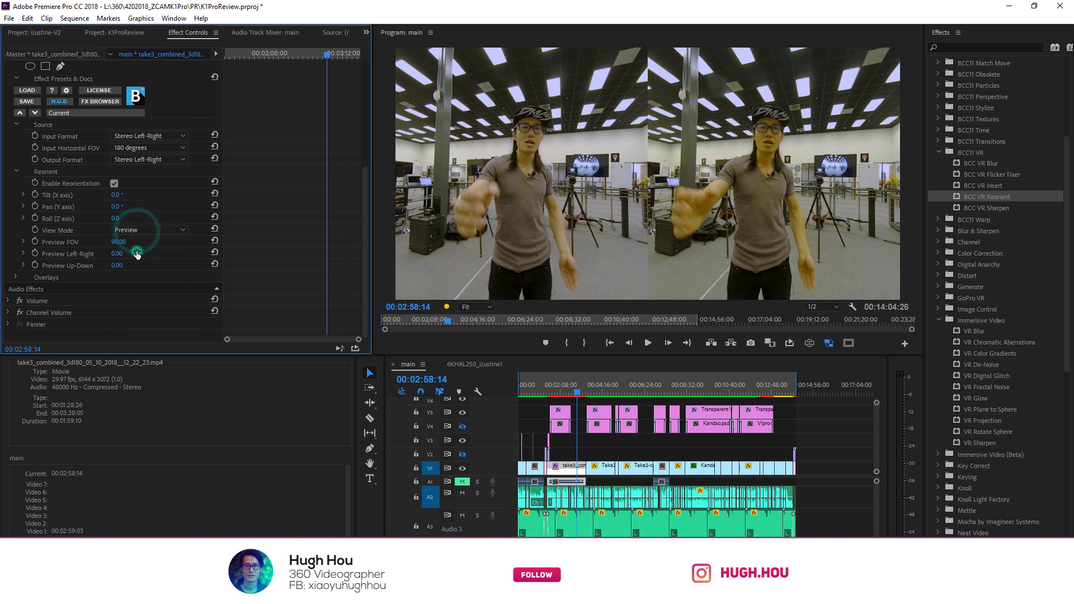
pyautogui.click(116, 218)
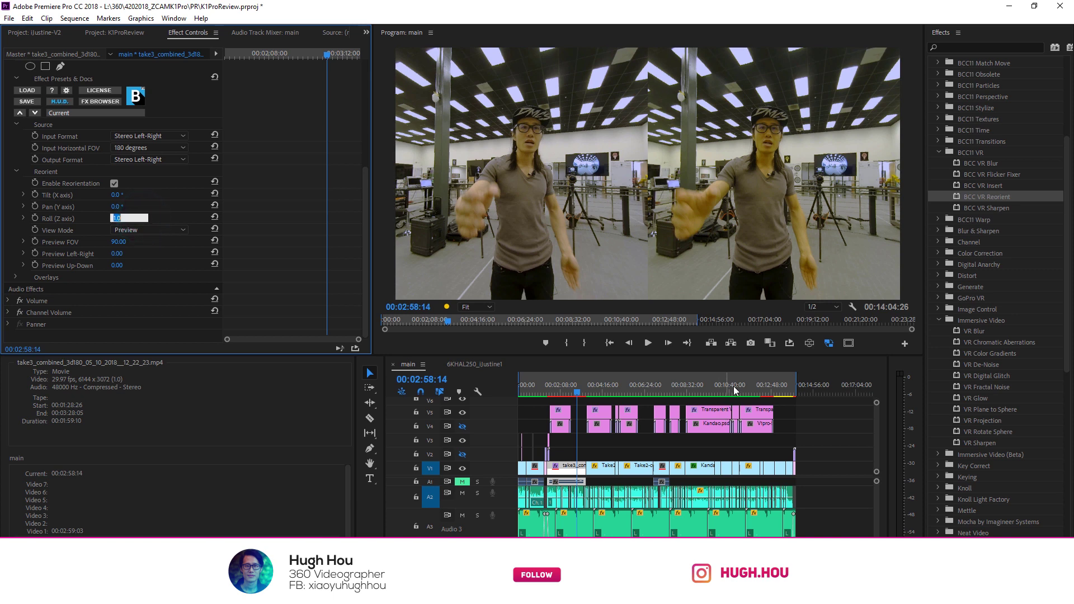
pyautogui.click(808, 343)
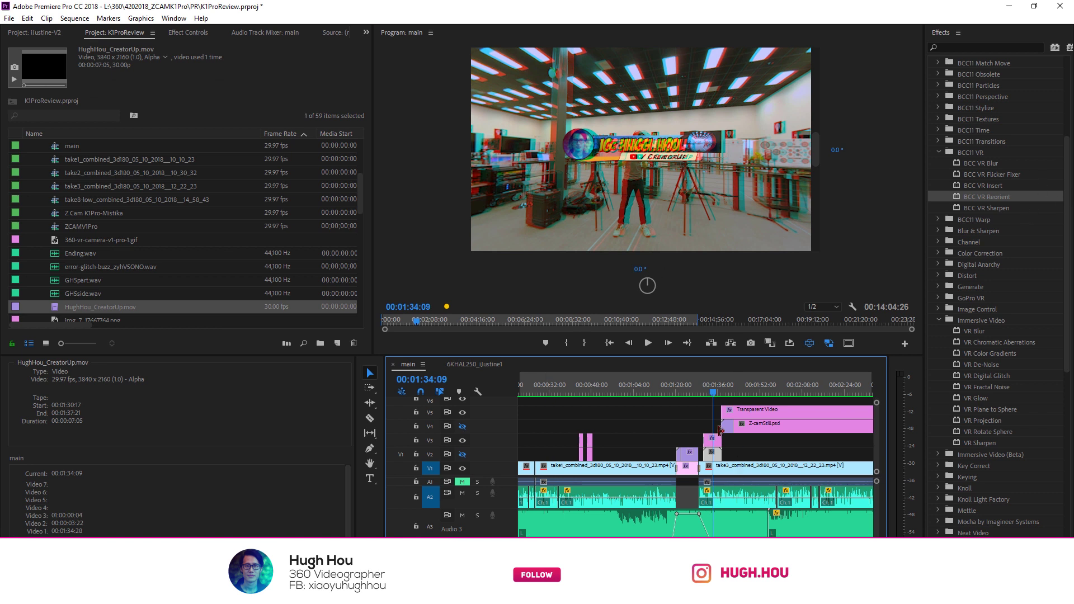
# - Replace the overlay clips with the creator logo clip on V3 at the playhead
pyautogui.press('Delete')
pyautogui.moveTo(57, 310); pyautogui.dragTo(708, 440)
pyautogui.click(809, 342)
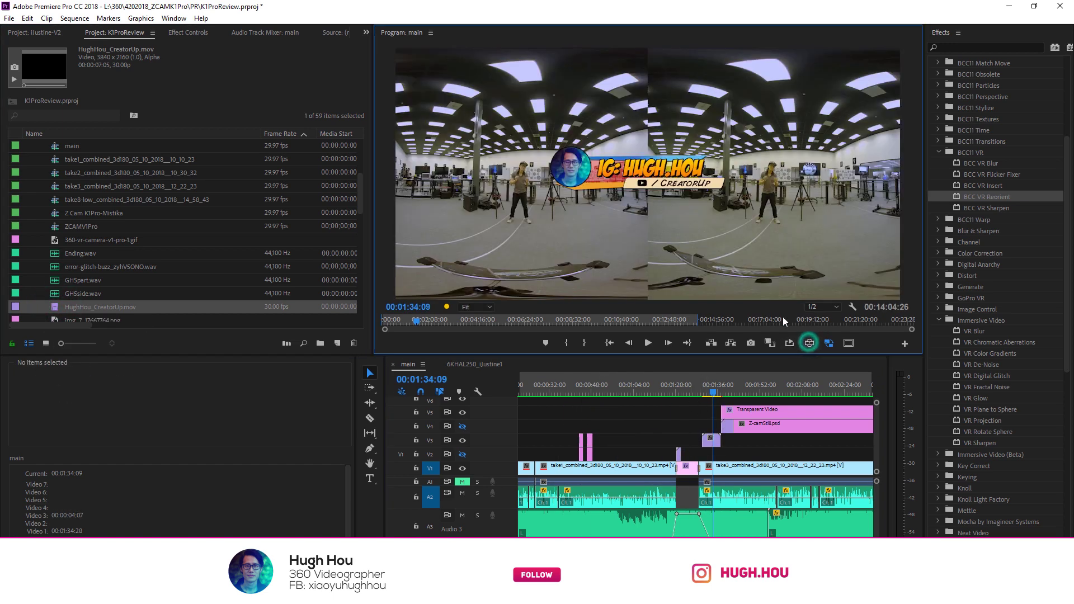
# - Apply VR Plane to Sphere to the logo, set Over/Under layout, then remove the effect
pyautogui.click(939, 151)
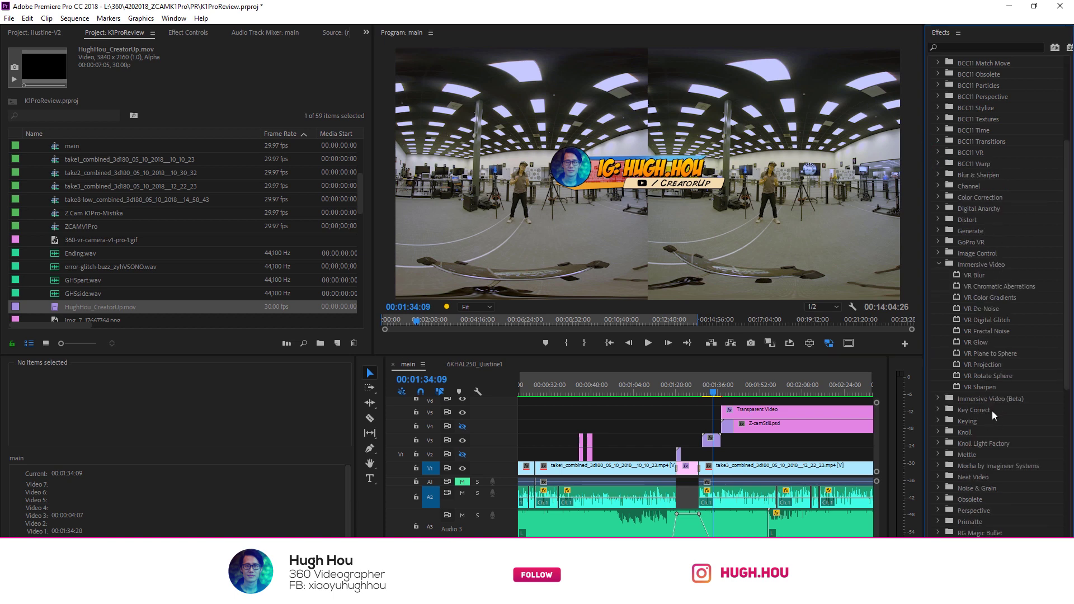
pyautogui.moveTo(978, 355); pyautogui.dragTo(707, 442)
pyautogui.click(708, 442)
pyautogui.hotkey('shift', '5')
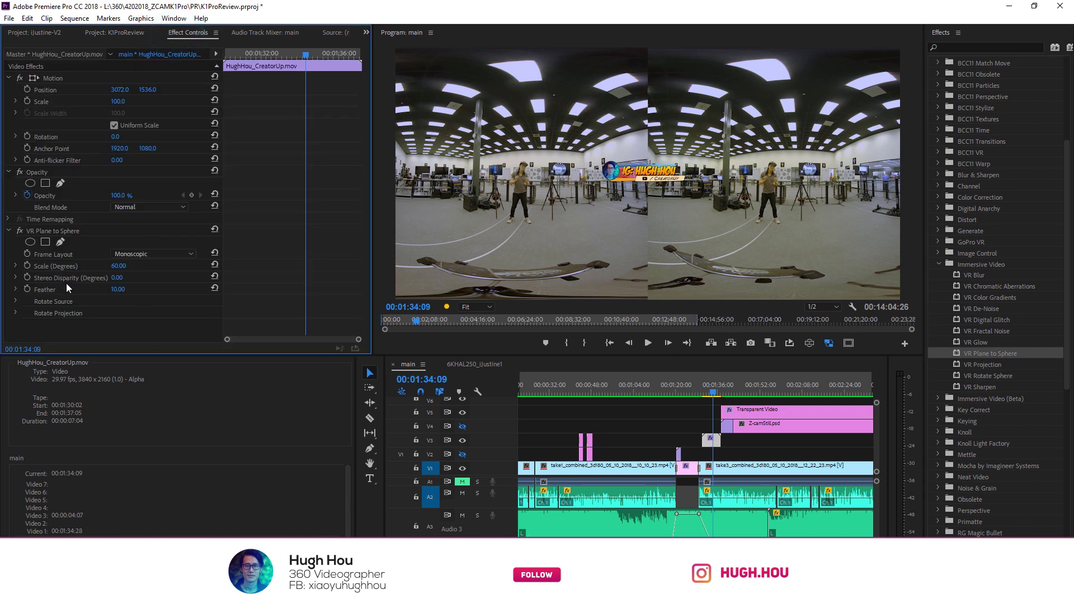
pyautogui.click(129, 253)
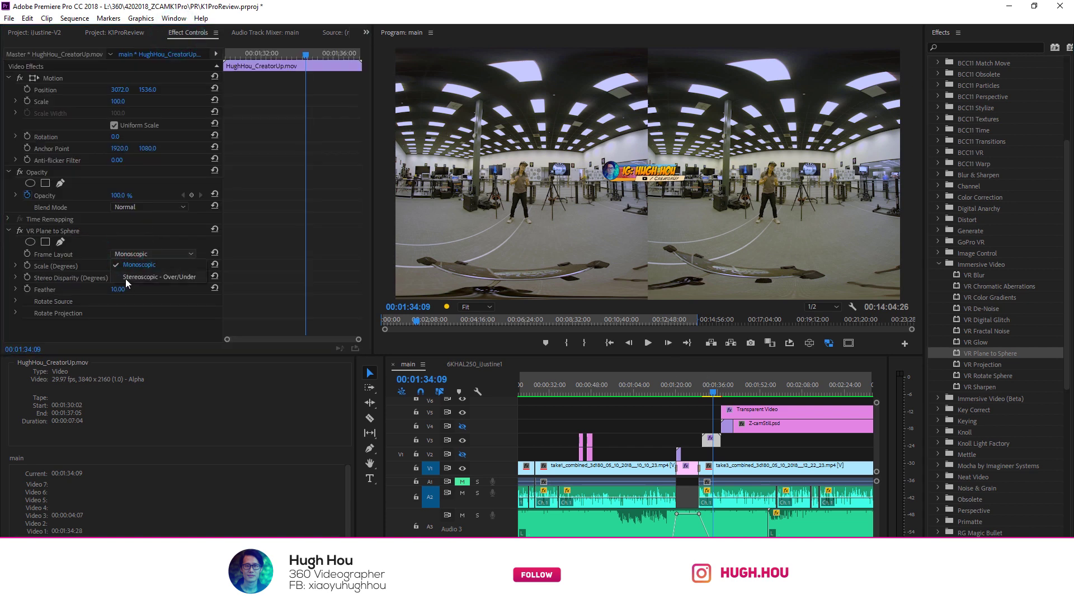
pyautogui.click(183, 277)
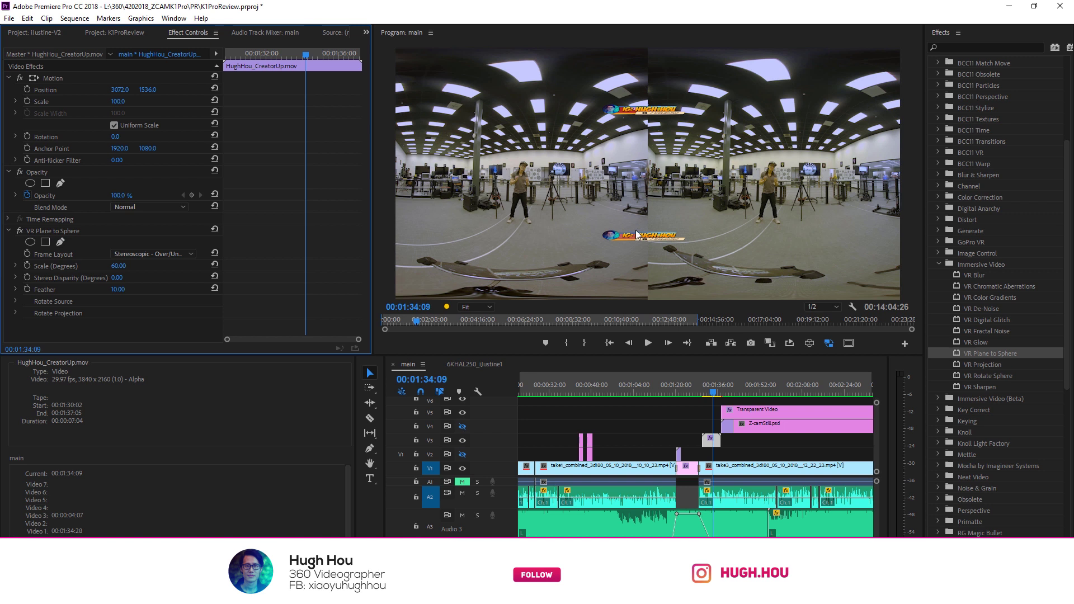
pyautogui.click(48, 230)
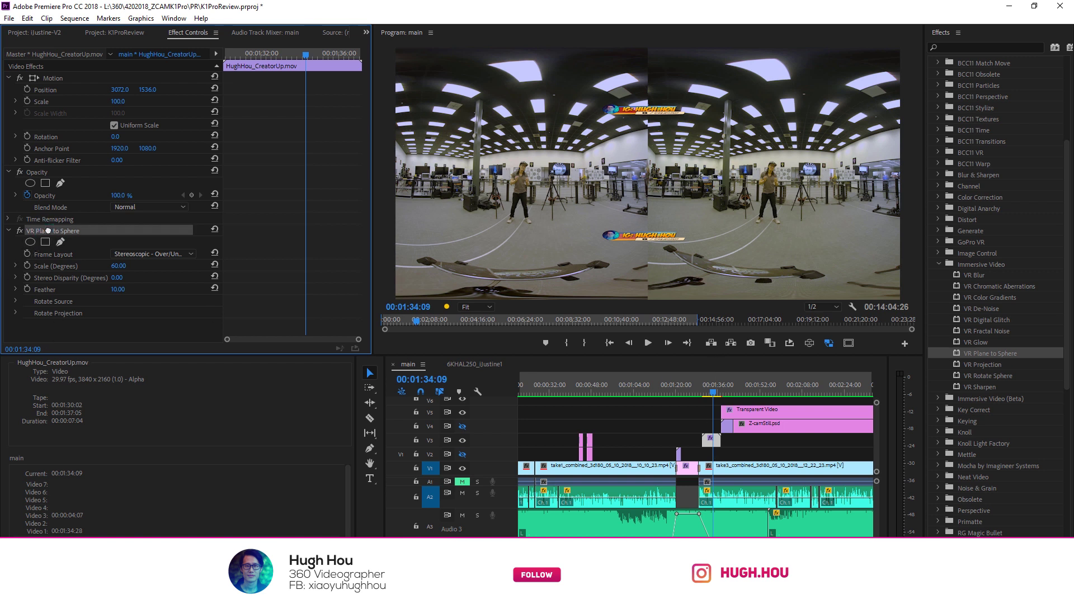
pyautogui.press('Delete')
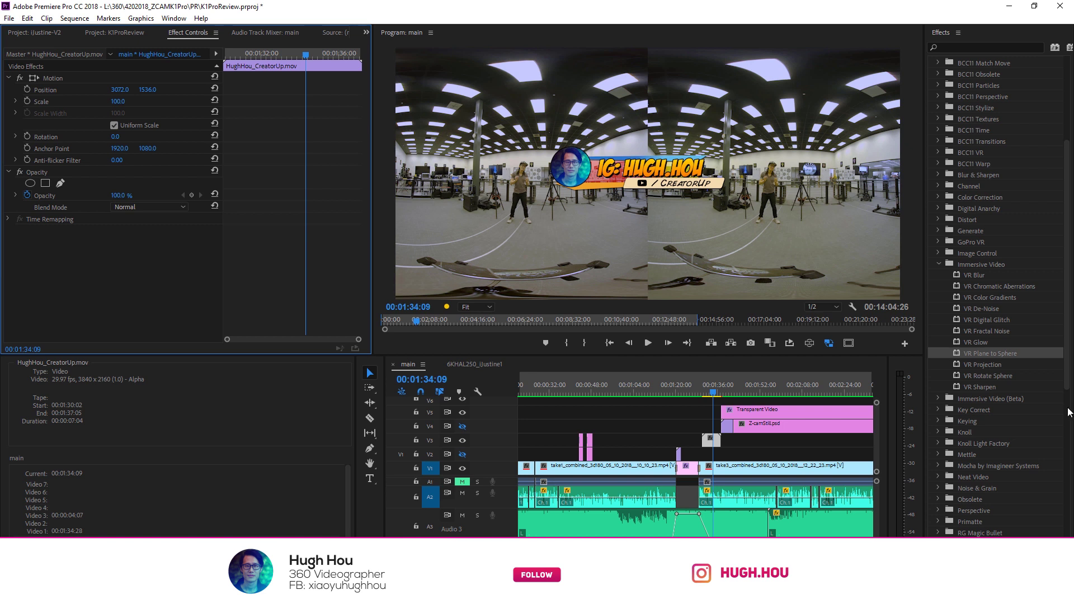
# - Select BCC VR Insert and place a new 6144×3072 Transparent Video on the timeline
pyautogui.click(938, 152)
pyautogui.click(986, 185)
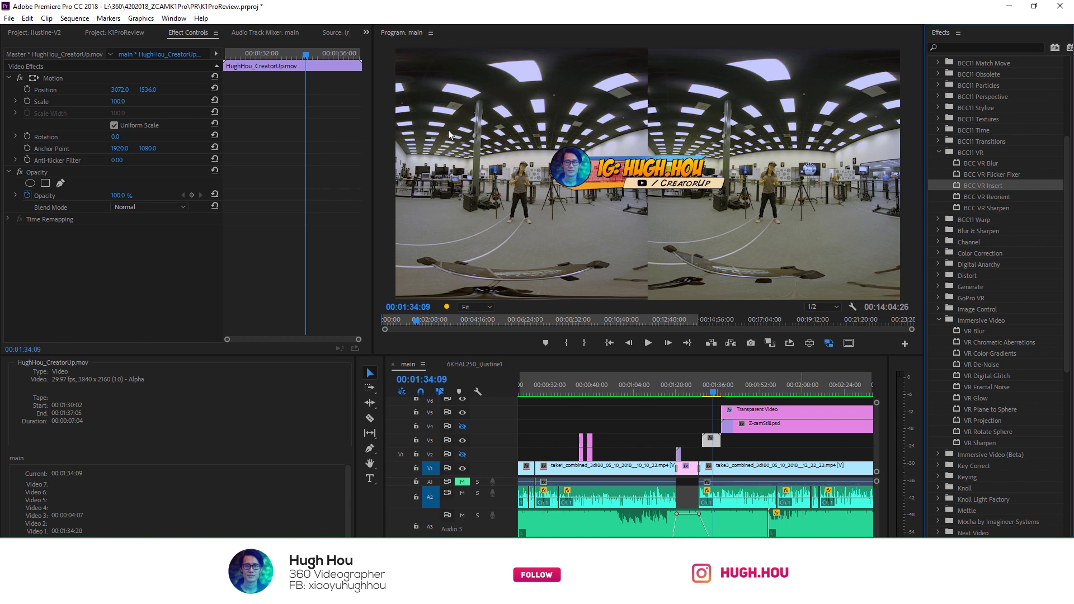
pyautogui.click(11, 18)
pyautogui.moveTo(34, 32)
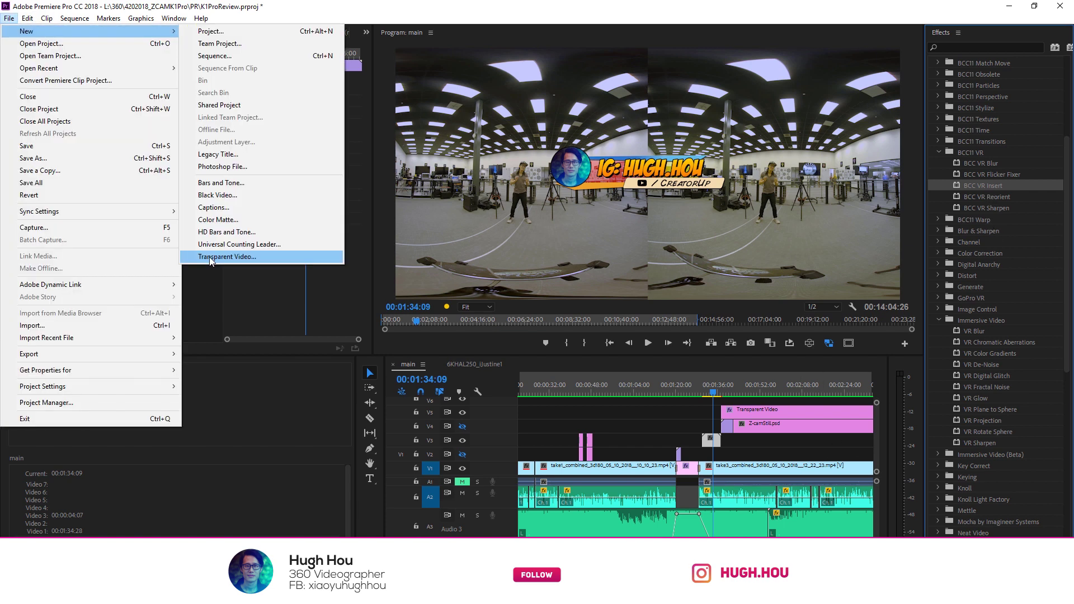
pyautogui.click(211, 257)
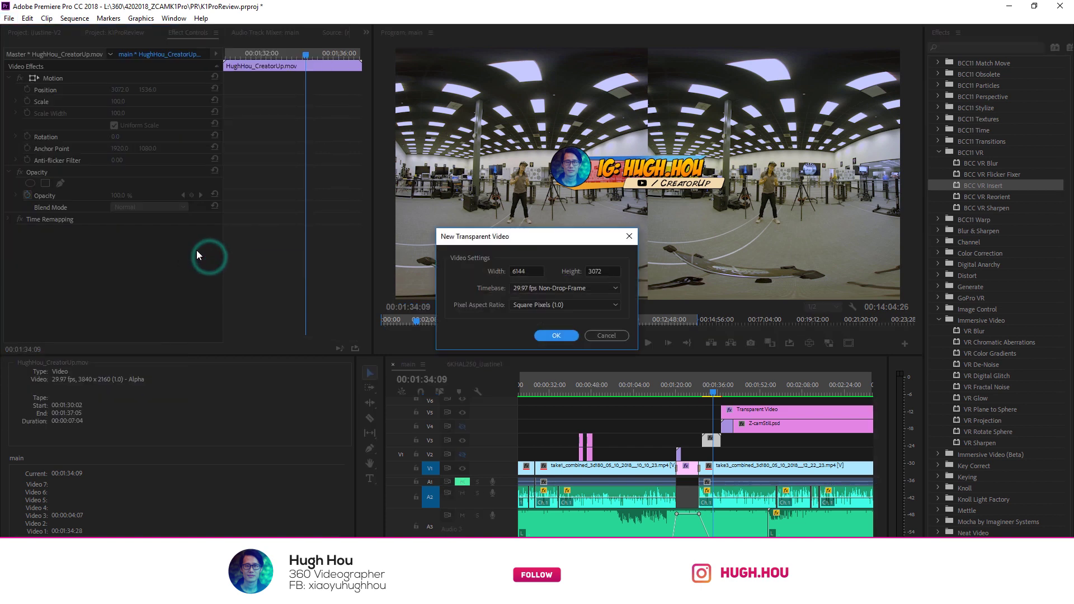
pyautogui.click(551, 336)
pyautogui.moveTo(89, 151); pyautogui.dragTo(727, 436)
# - Move the creator logo clip onto track V2 and hide track V2
pyautogui.click(711, 442)
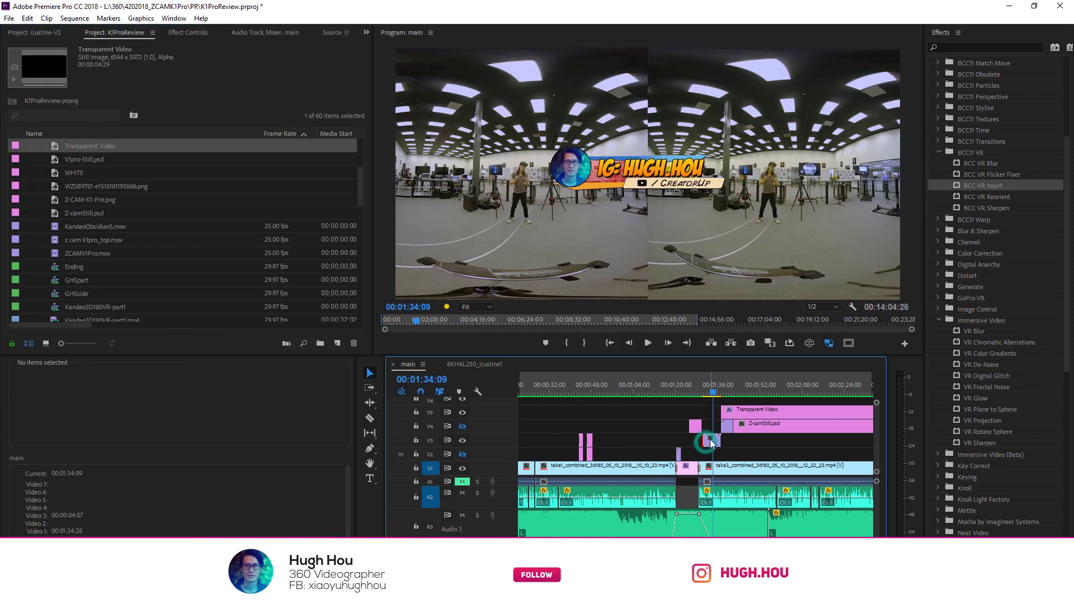
pyautogui.moveTo(711, 442)
pyautogui.mouseDown()
pyautogui.moveTo(695, 425)
pyautogui.moveTo(713, 445)
pyautogui.mouseUp()
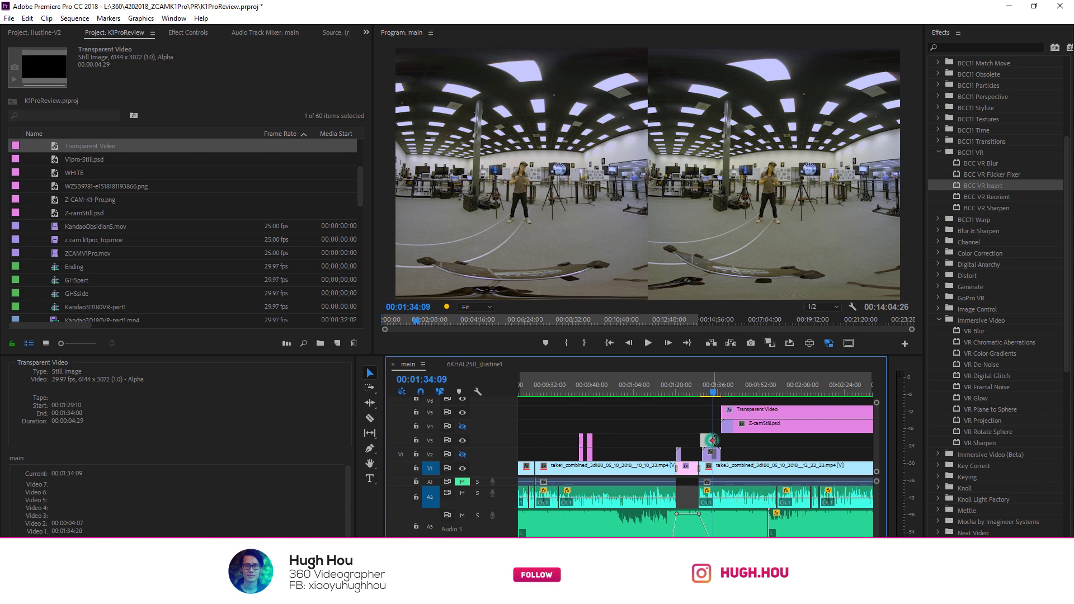
pyautogui.click(710, 388)
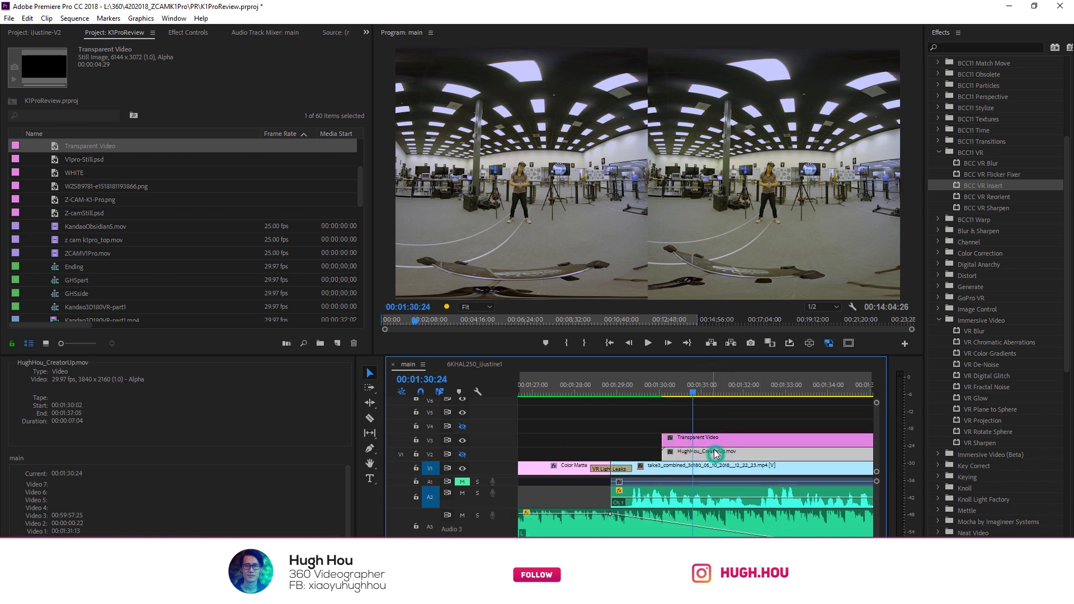
pyautogui.click(716, 451)
pyautogui.click(462, 454)
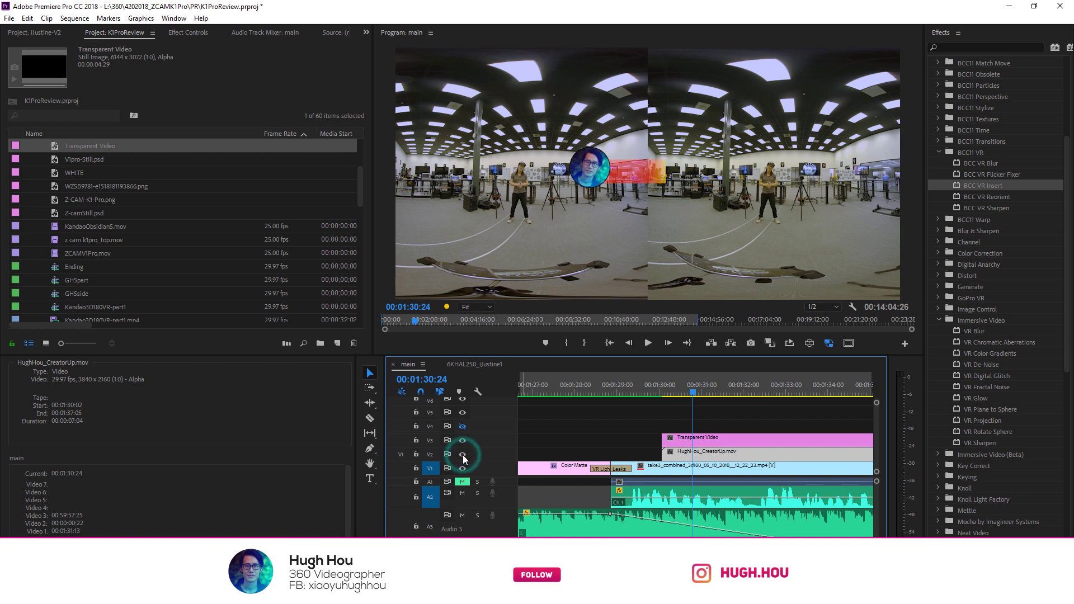
pyautogui.click(462, 454)
# - Apply BCC VR Insert to the Transparent Video clip at 00:01:33:07
pyautogui.click(796, 391)
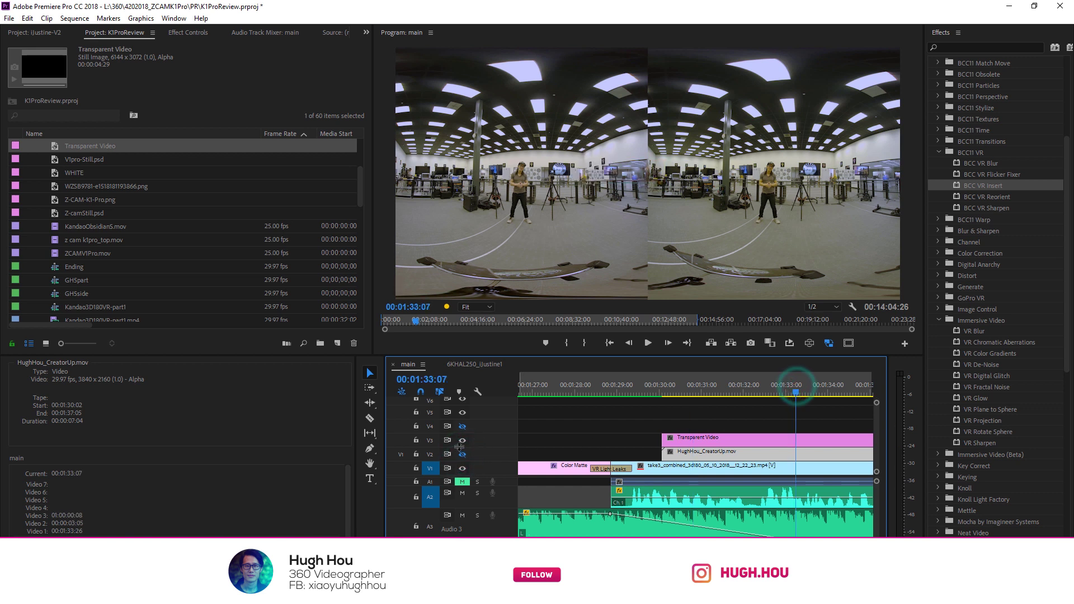
pyautogui.click(736, 440)
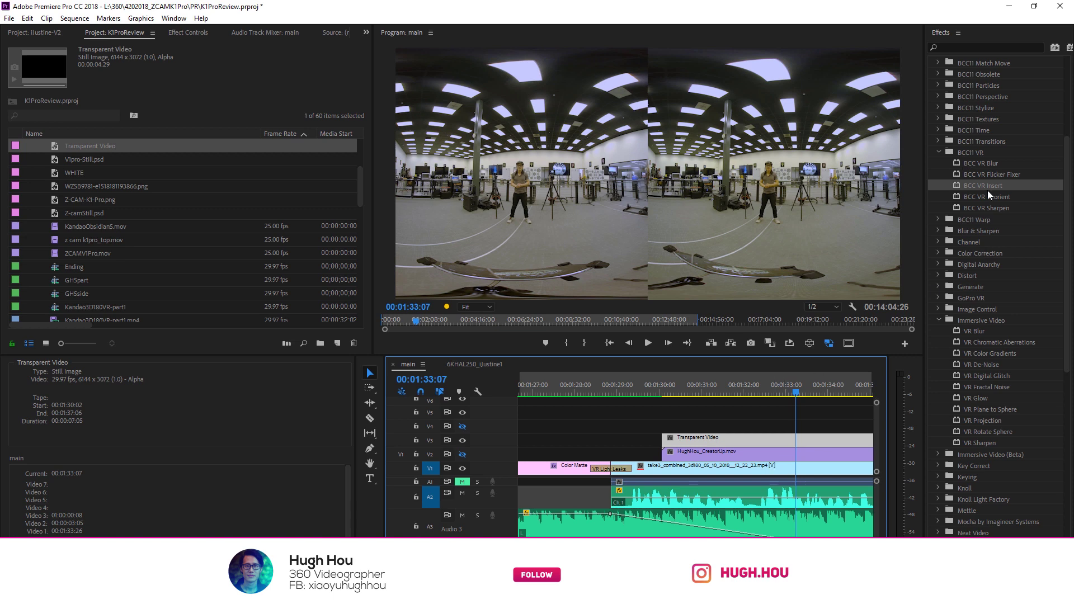
pyautogui.moveTo(995, 174); pyautogui.dragTo(727, 441)
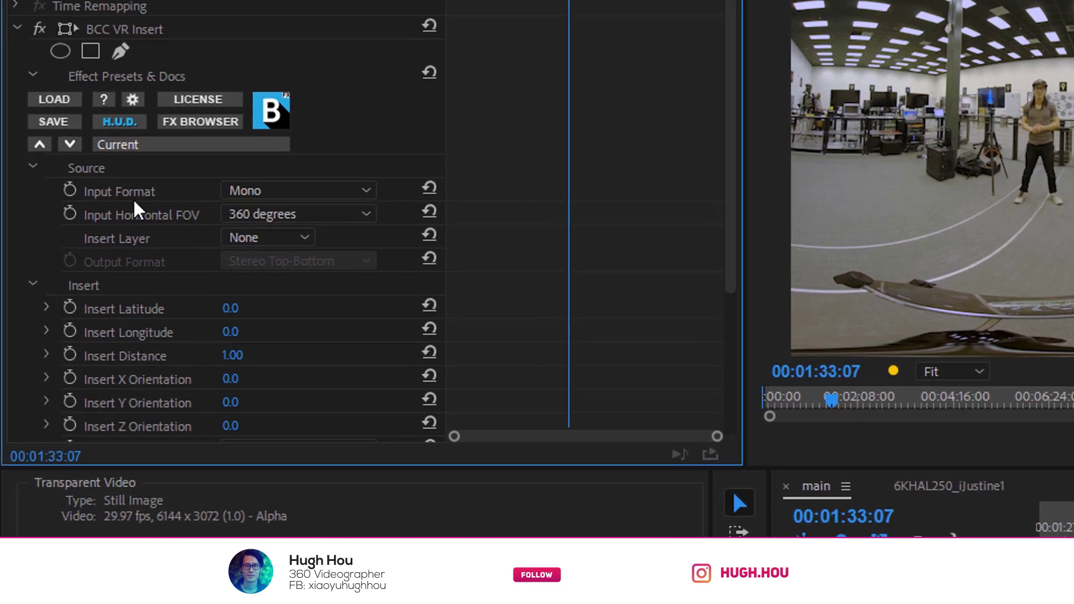
# - Set BCC VR Insert to Stereo Left-Right input, 180° field of view, Stereo Left-Right output
pyautogui.click(241, 191)
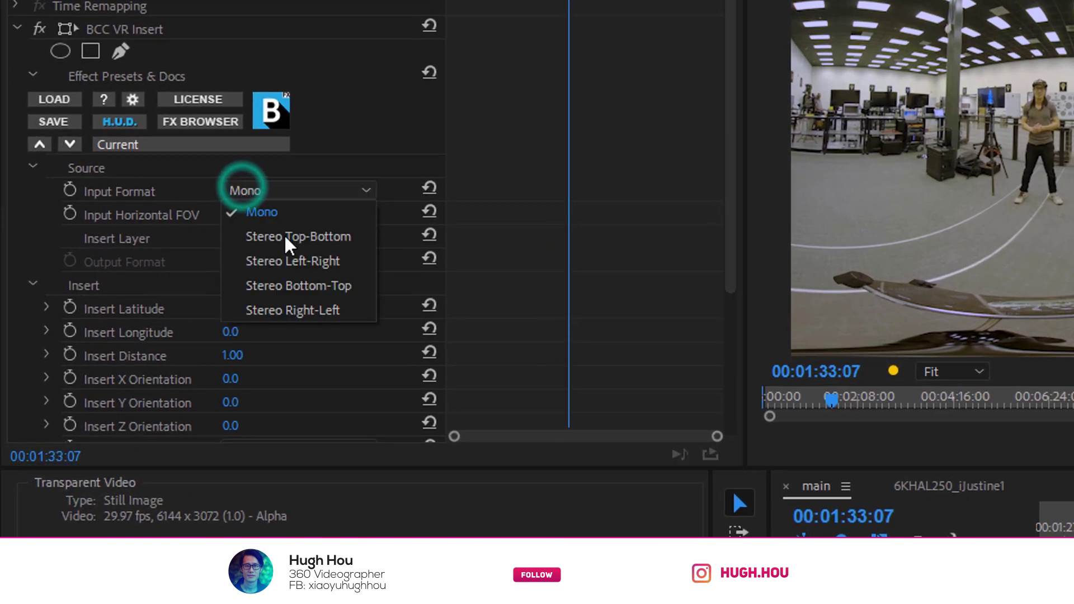
pyautogui.click(283, 261)
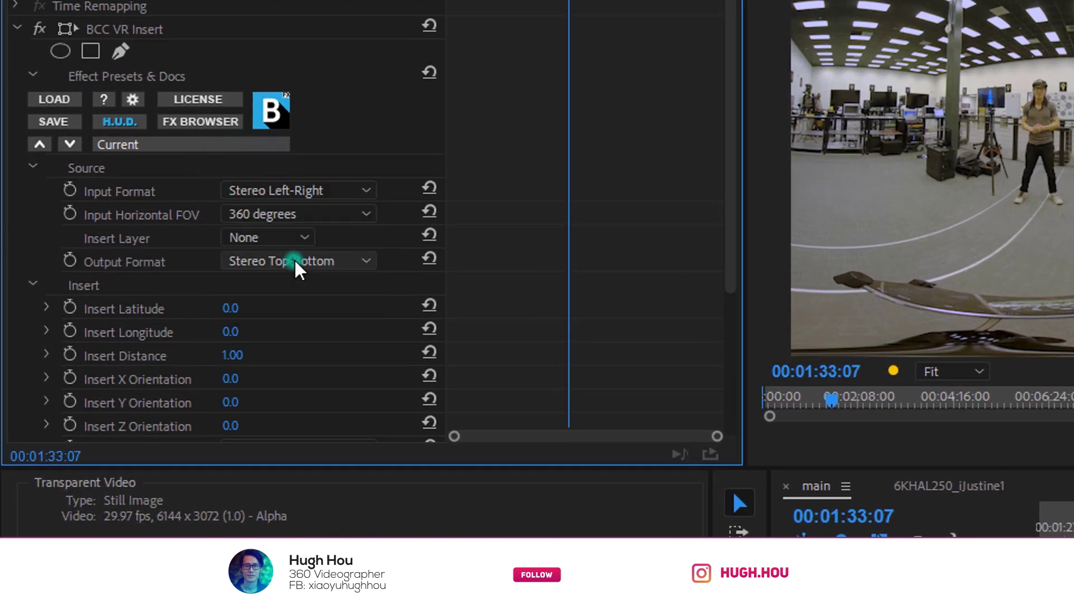
pyautogui.click(292, 215)
pyautogui.click(274, 260)
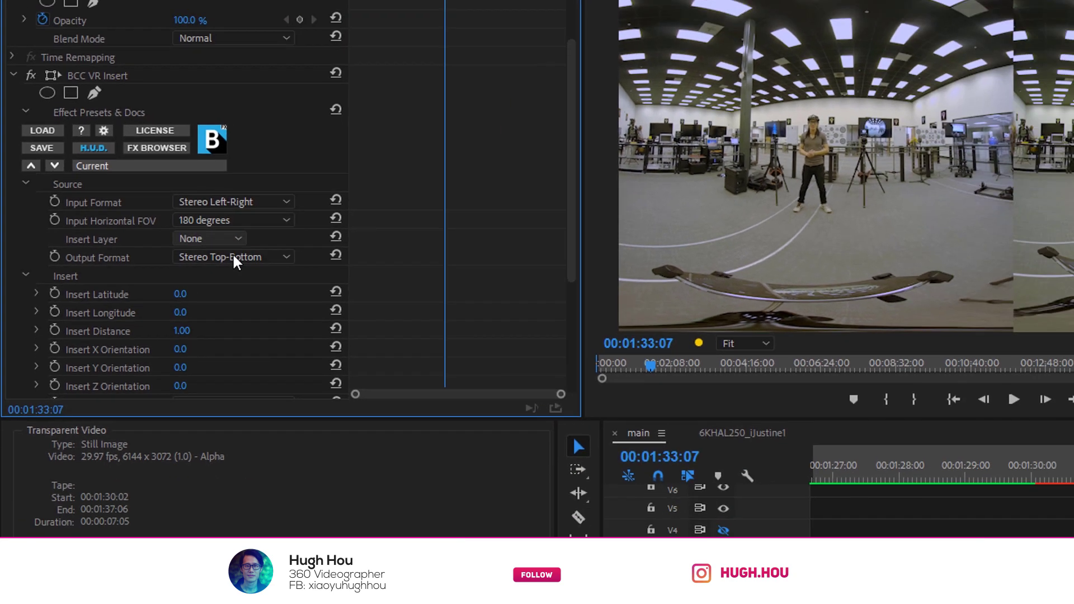
pyautogui.click(282, 264)
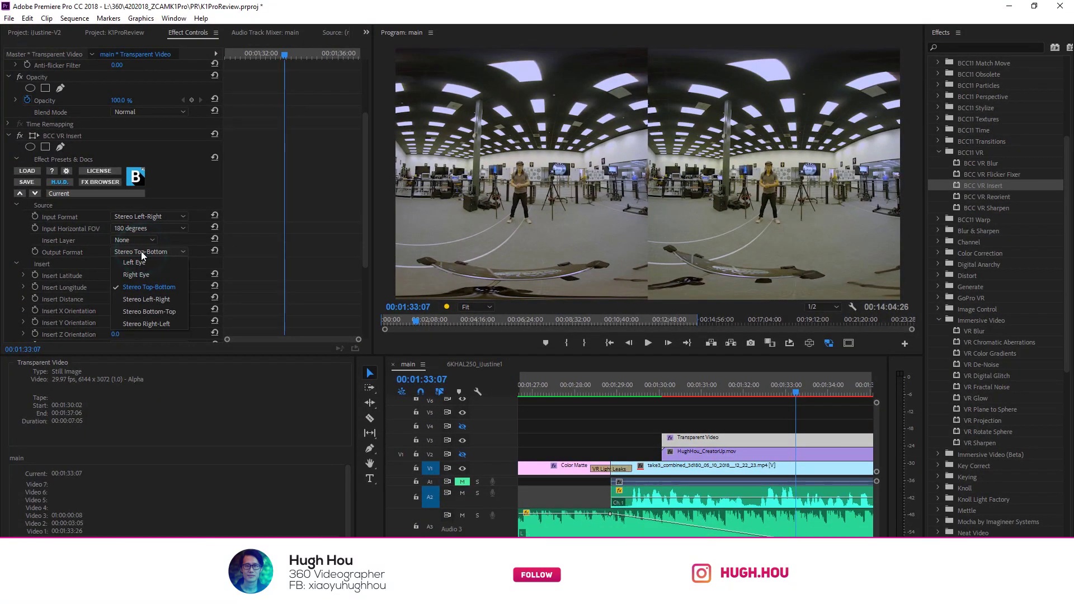
pyautogui.click(135, 298)
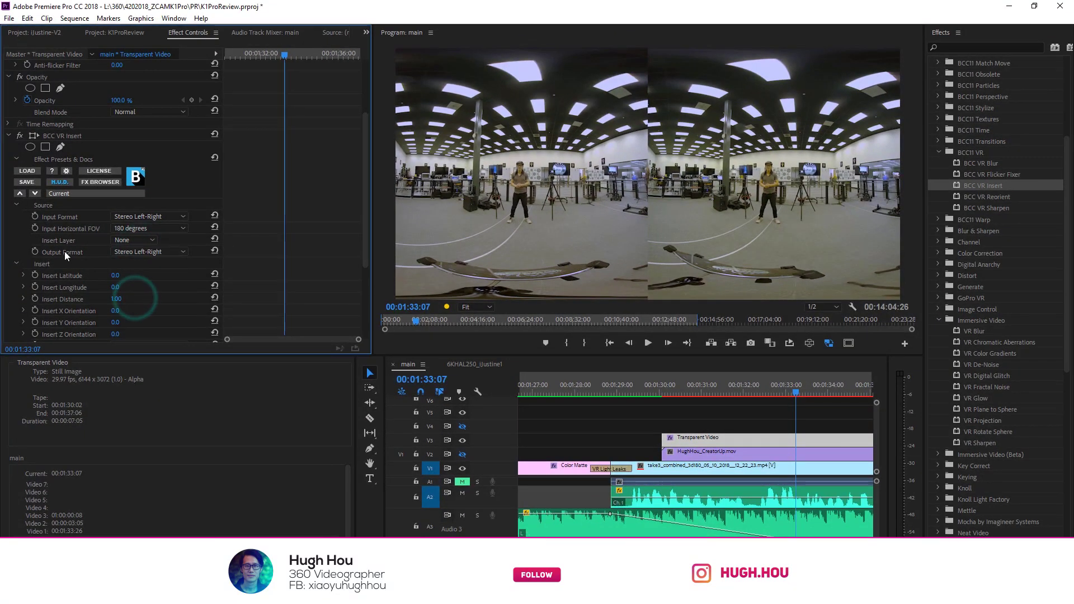
# - Choose Video 2 as the insert layer and set Insert Scale to 2.50
pyautogui.click(129, 240)
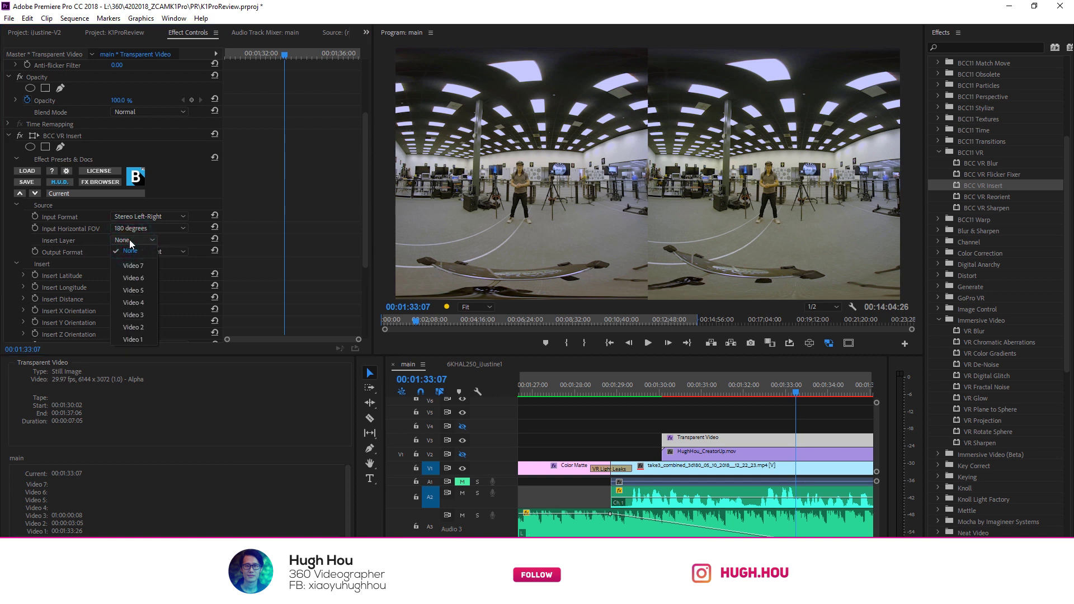
pyautogui.click(133, 327)
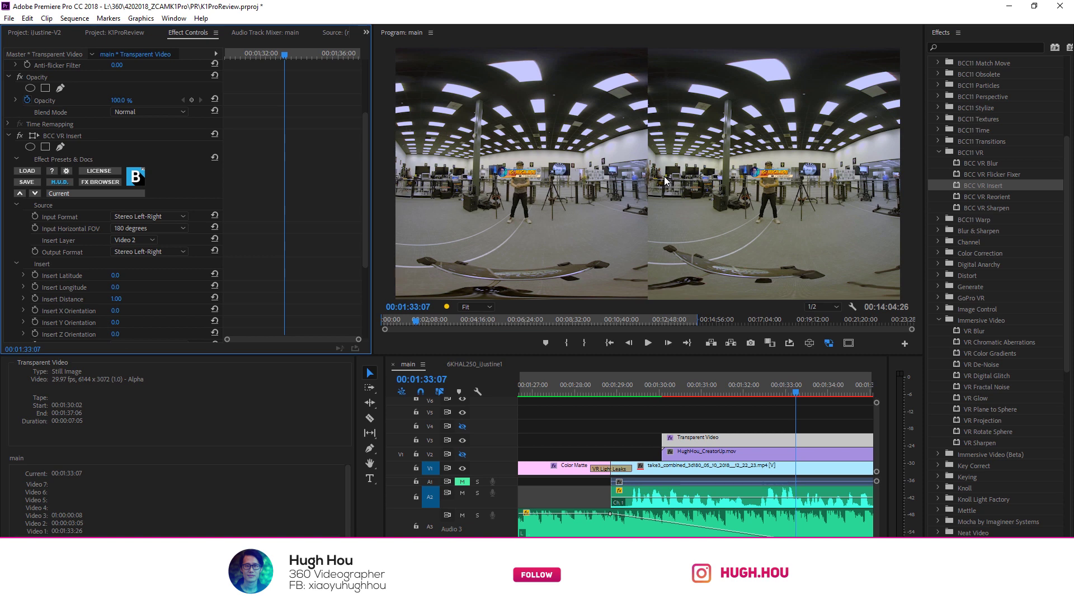
pyautogui.scroll(-3, 364, 252)
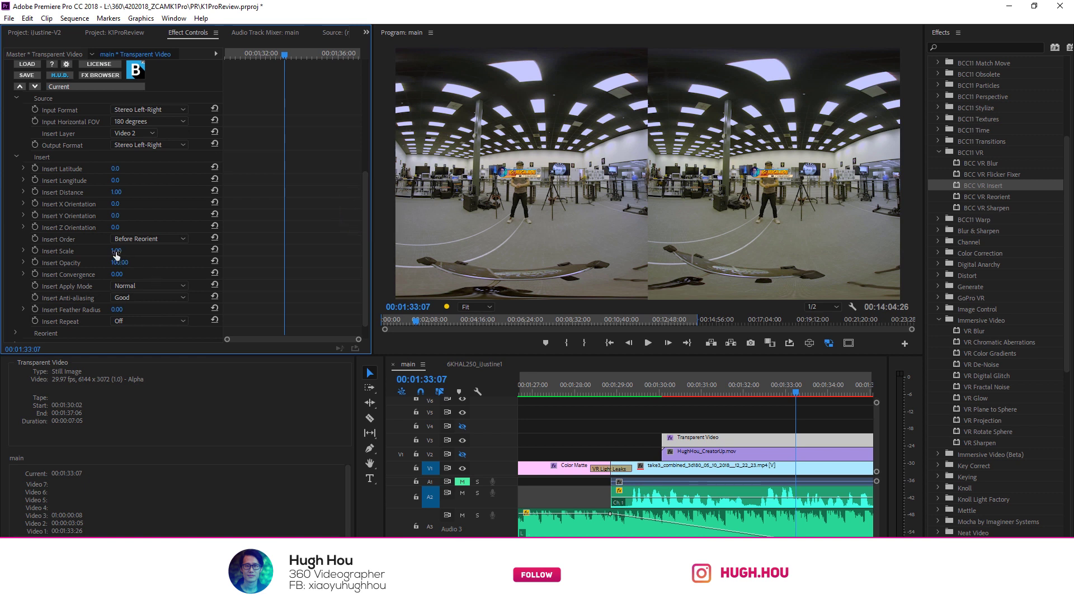
pyautogui.moveTo(116, 256); pyautogui.dragTo(200, 255)
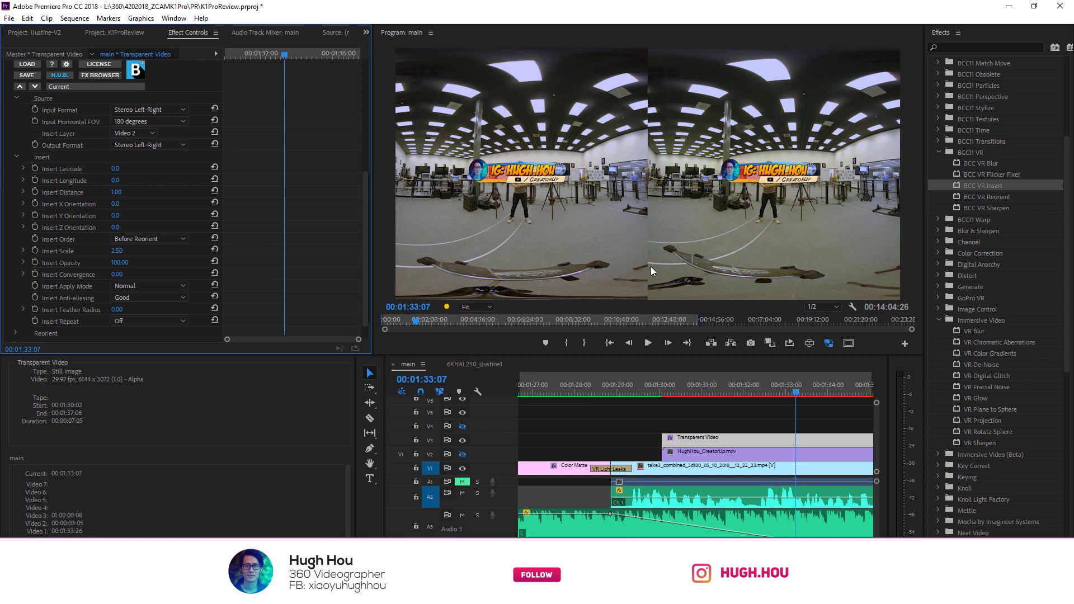
# - Turn on the VR program preview and set Insert Convergence to -0.01
pyautogui.click(809, 343)
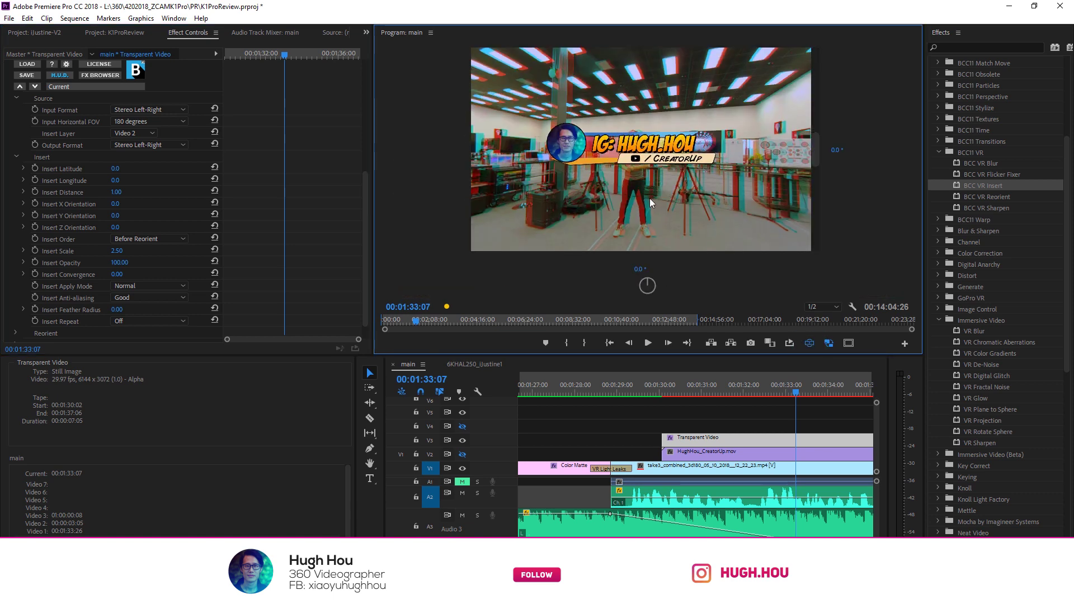
pyautogui.moveTo(646, 193); pyautogui.dragTo(637, 201)
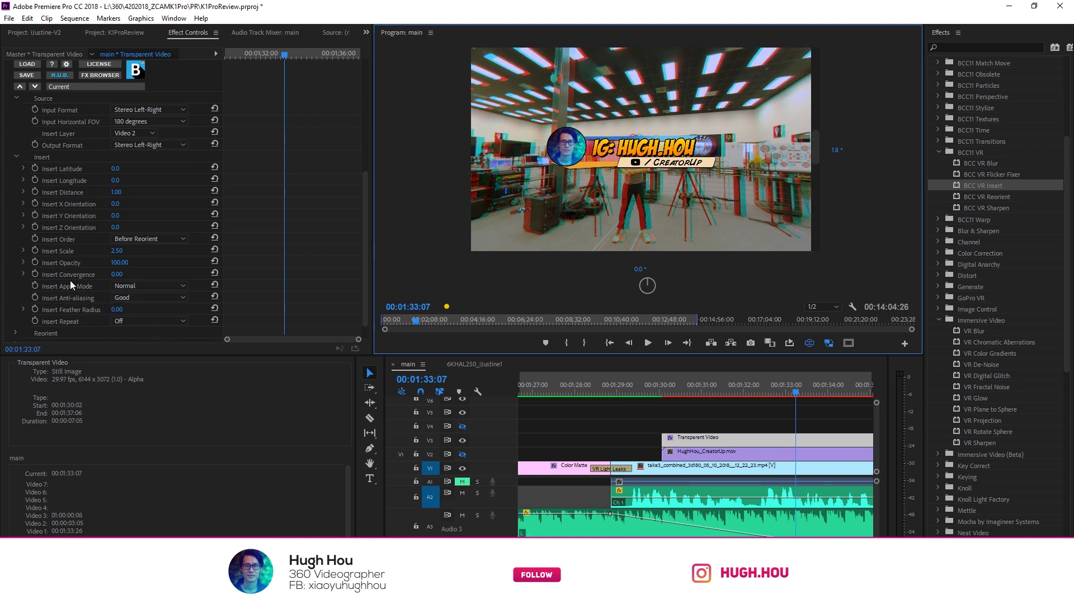
pyautogui.click(117, 274)
pyautogui.write('-1')
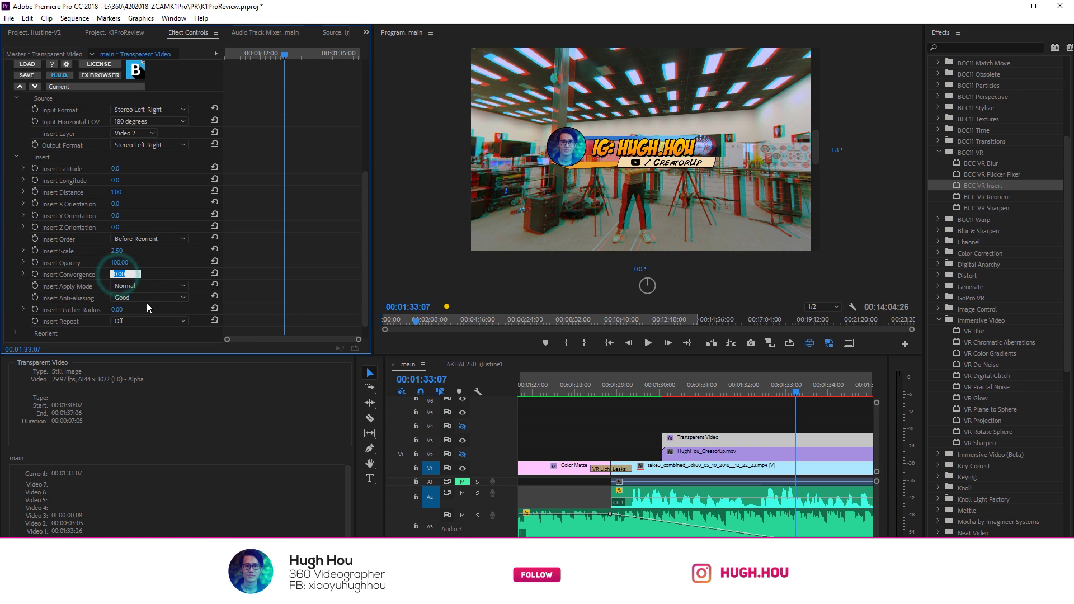
pyautogui.press('Return')
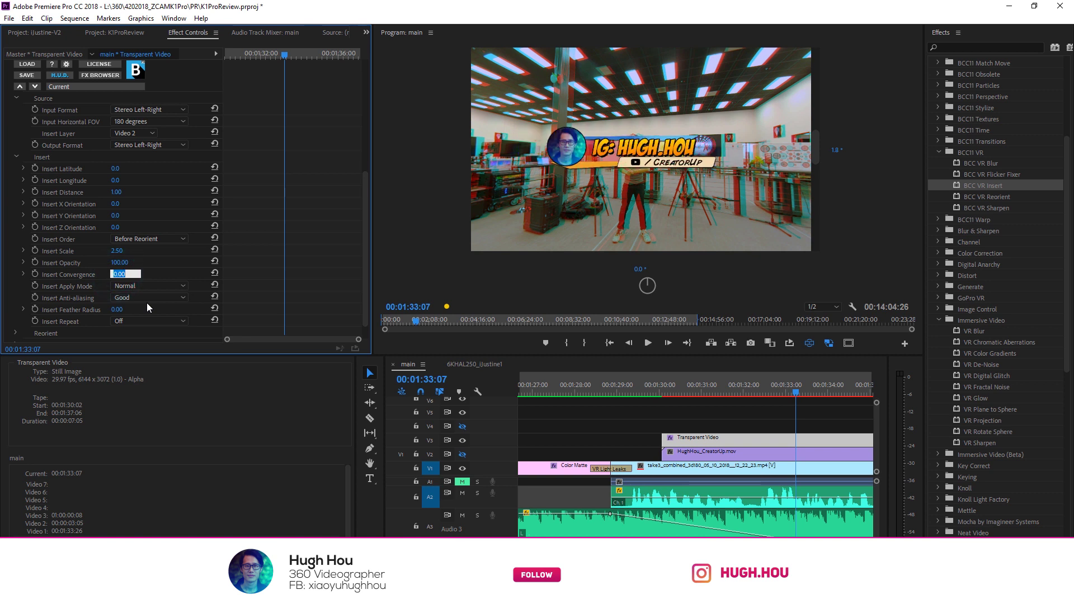
pyautogui.write('0')
pyautogui.press('Return')
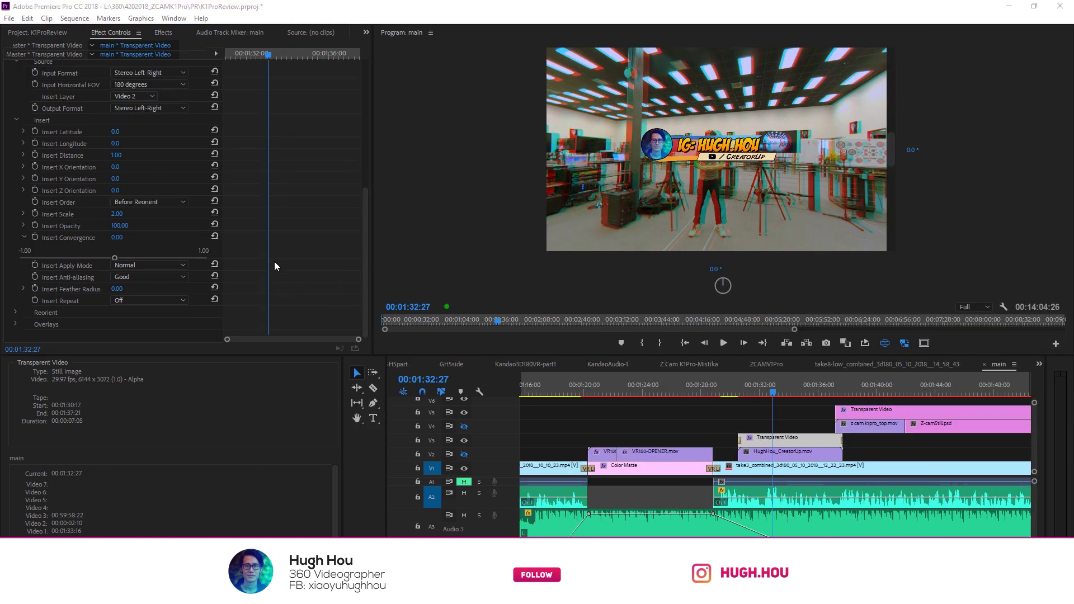
pyautogui.click(113, 257)
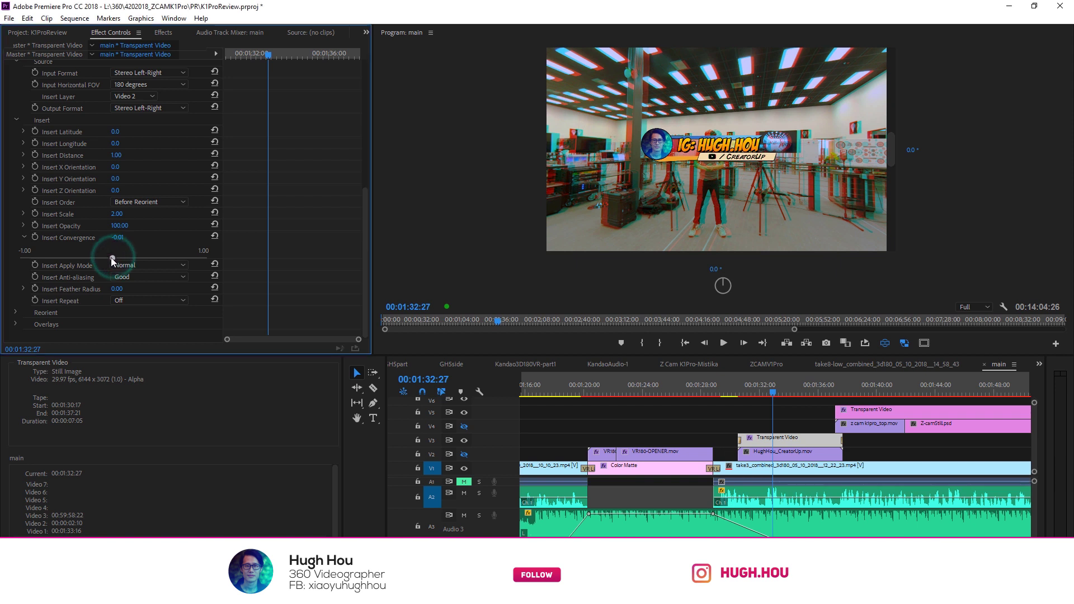
pyautogui.moveTo(111, 258); pyautogui.dragTo(112, 257)
# - Uncheck VR Video > Show Controls in the Program monitor's context menu
pyautogui.rightClick(767, 211)
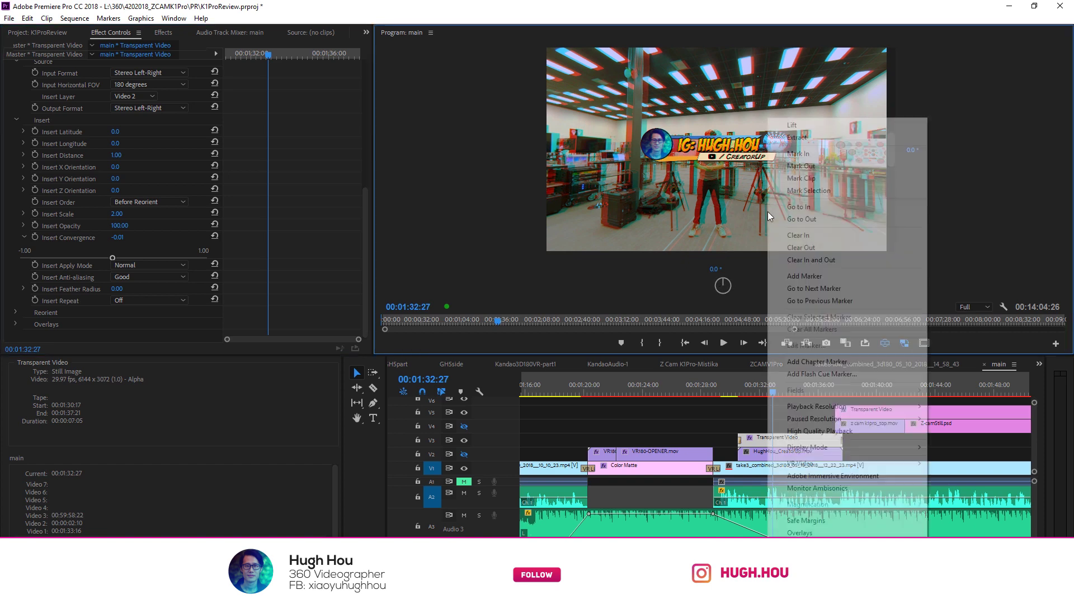
pyautogui.moveTo(808, 464)
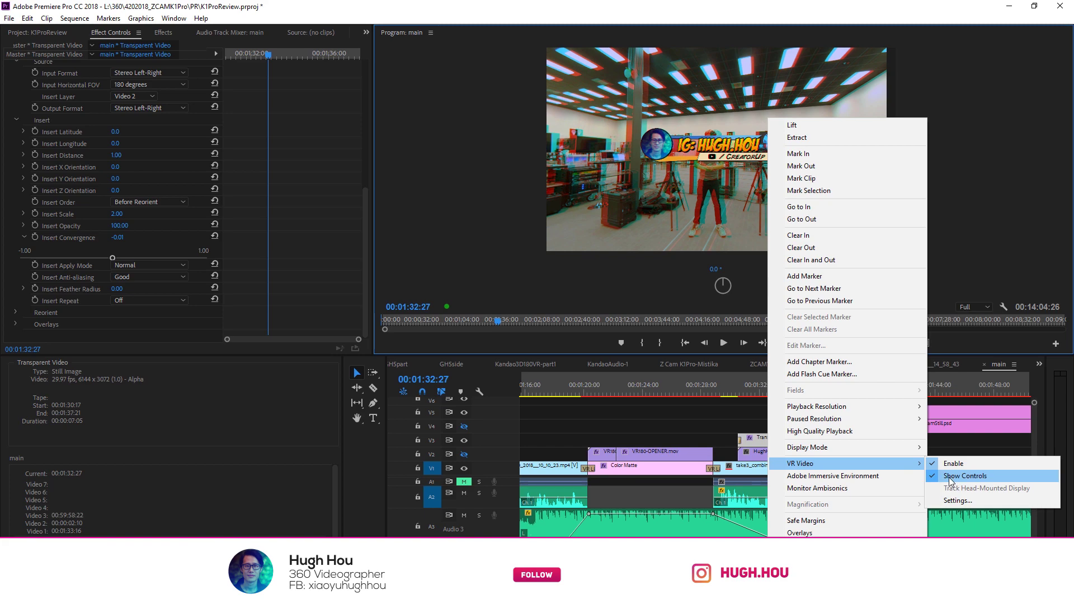
pyautogui.click(954, 476)
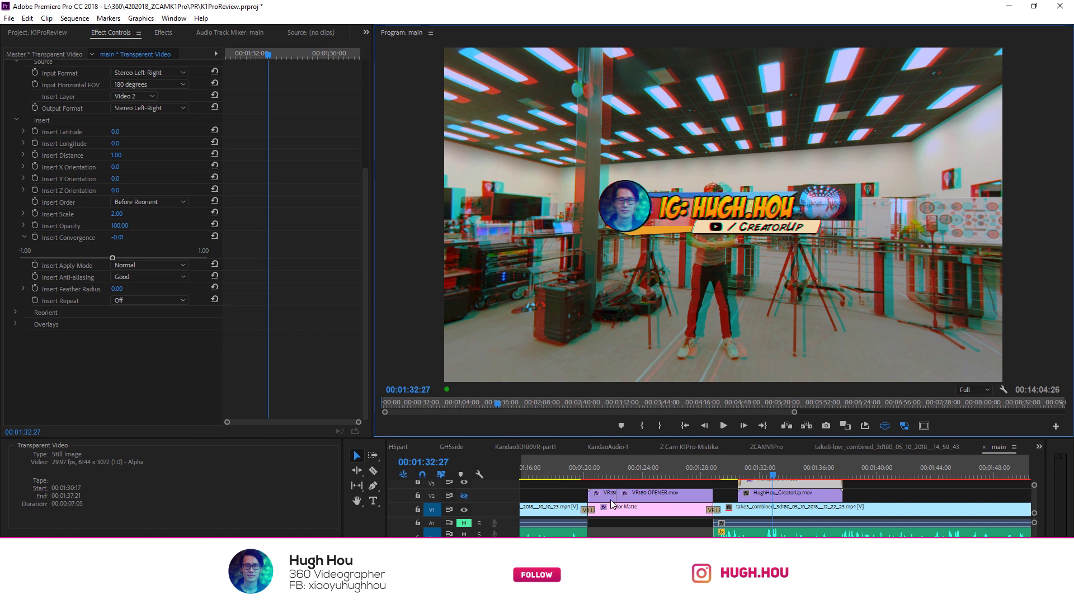
# - Compare with V3 toggled, tune convergence to about -0.11, then scrub to 00:02:13:07
pyautogui.click(464, 482)
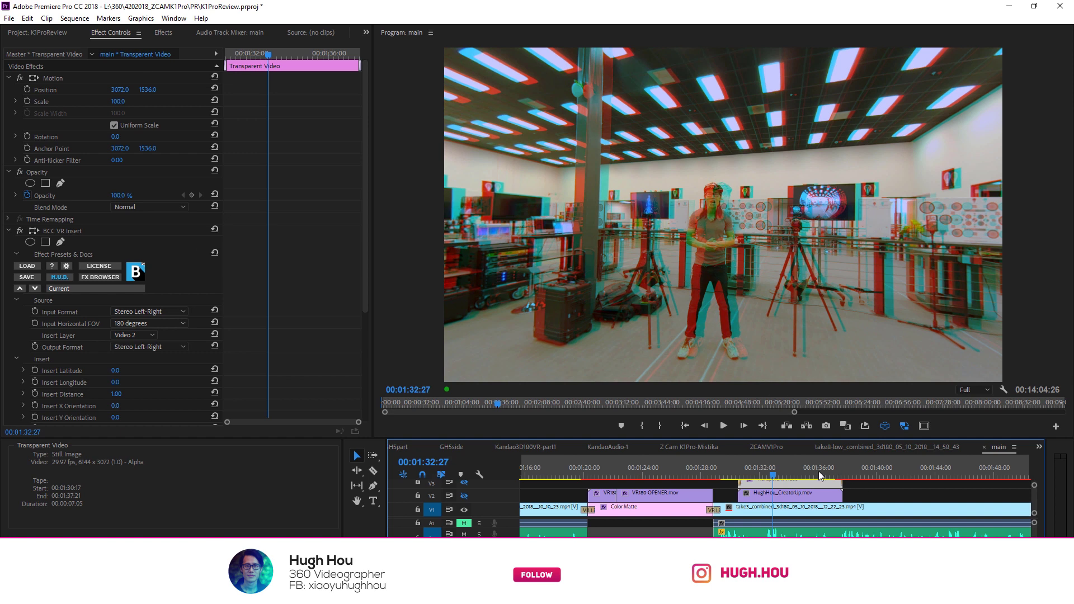
pyautogui.click(463, 482)
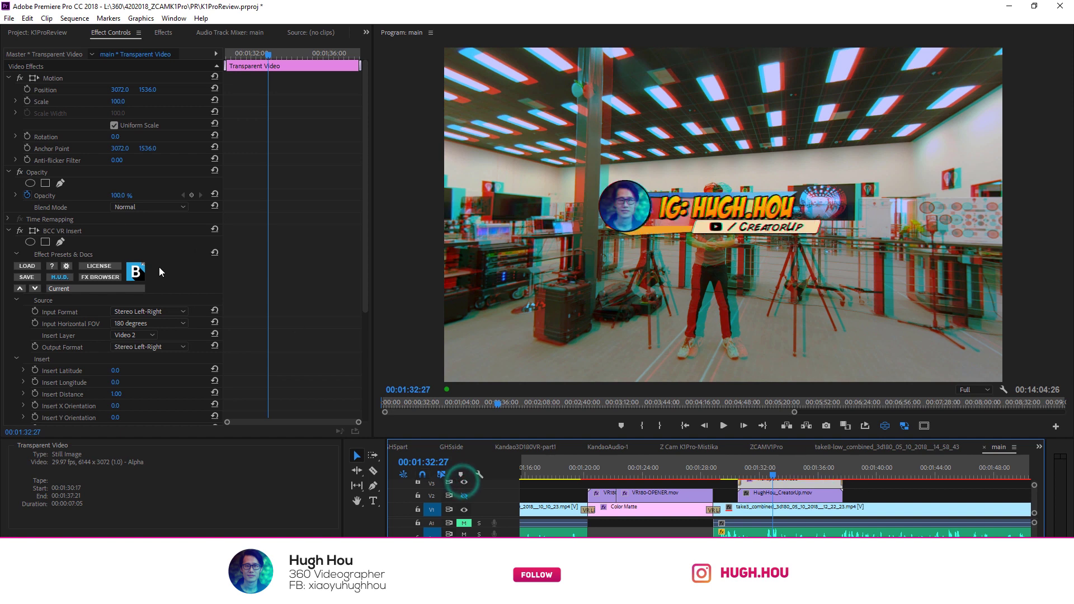
pyautogui.scroll(-5, 159, 368)
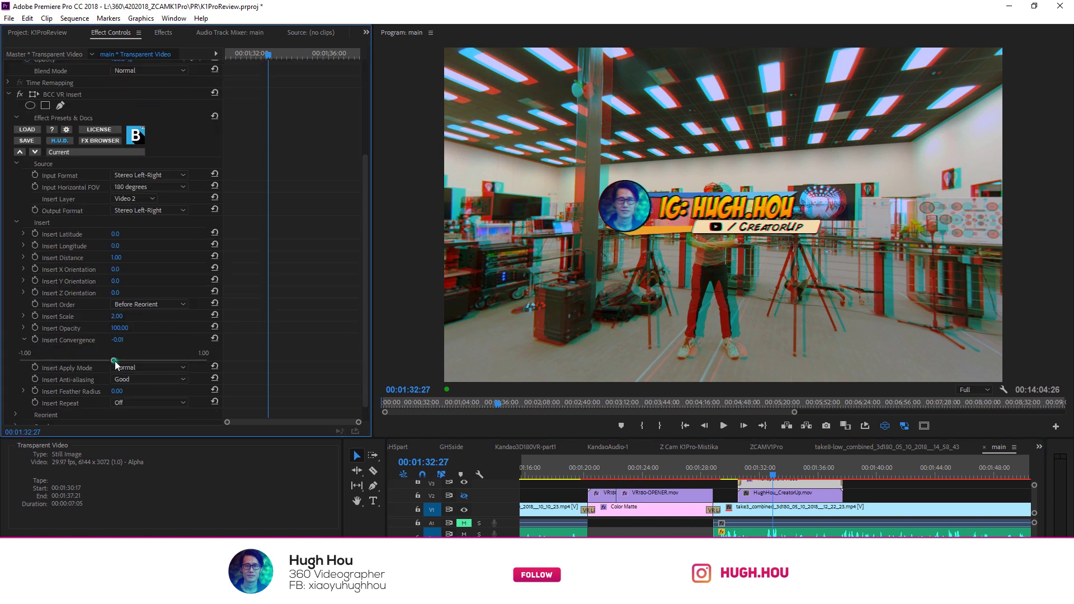
pyautogui.moveTo(116, 360); pyautogui.dragTo(118, 361)
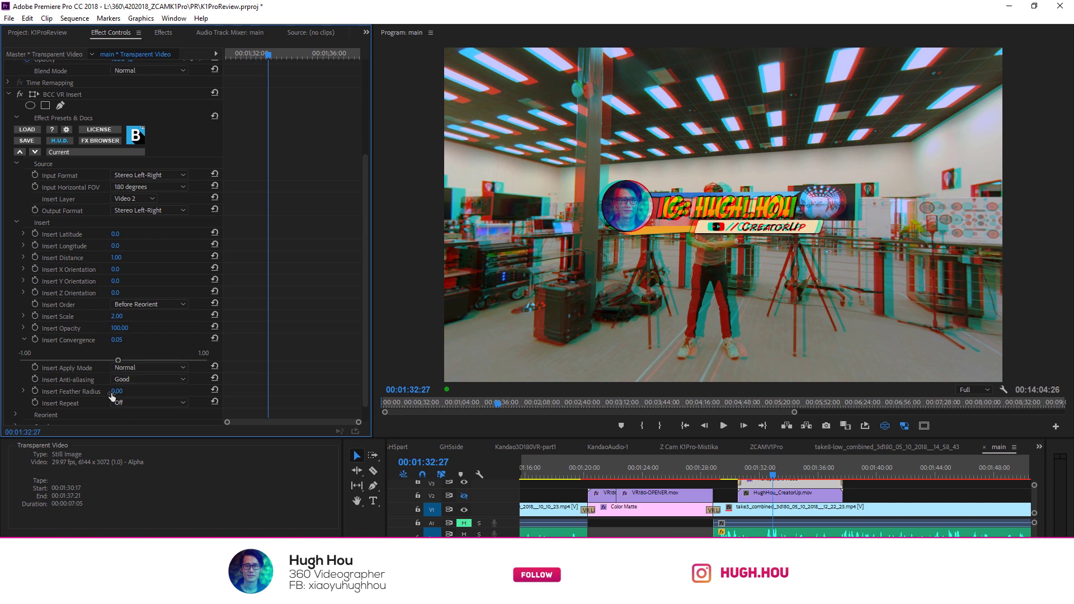
pyautogui.moveTo(118, 360); pyautogui.dragTo(116, 360)
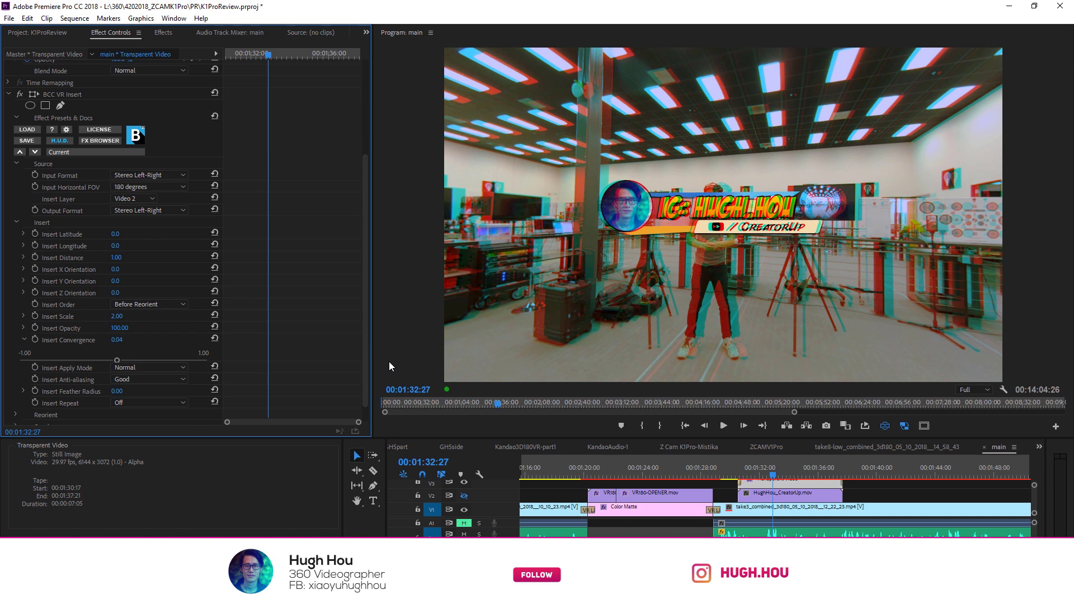
pyautogui.moveTo(117, 360); pyautogui.dragTo(107, 367)
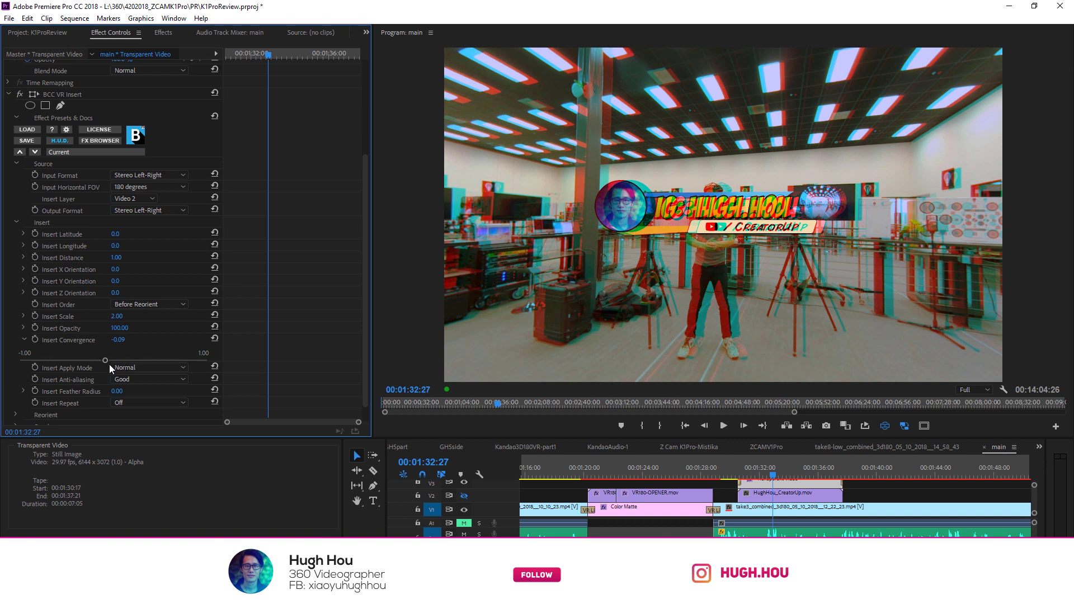
pyautogui.moveTo(106, 359); pyautogui.dragTo(101, 356)
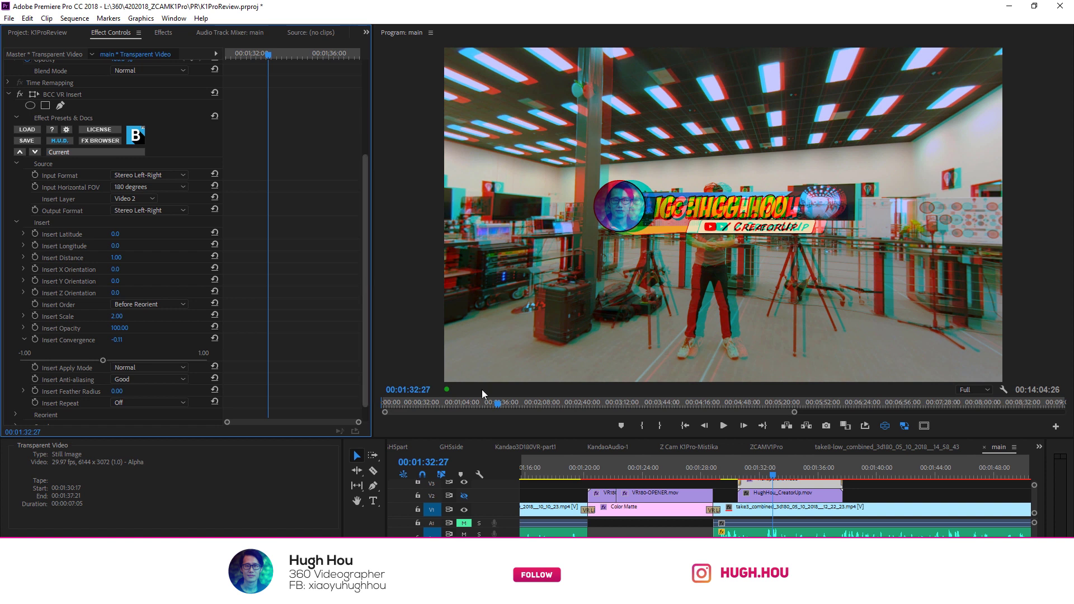
pyautogui.moveTo(774, 476); pyautogui.dragTo(748, 480)
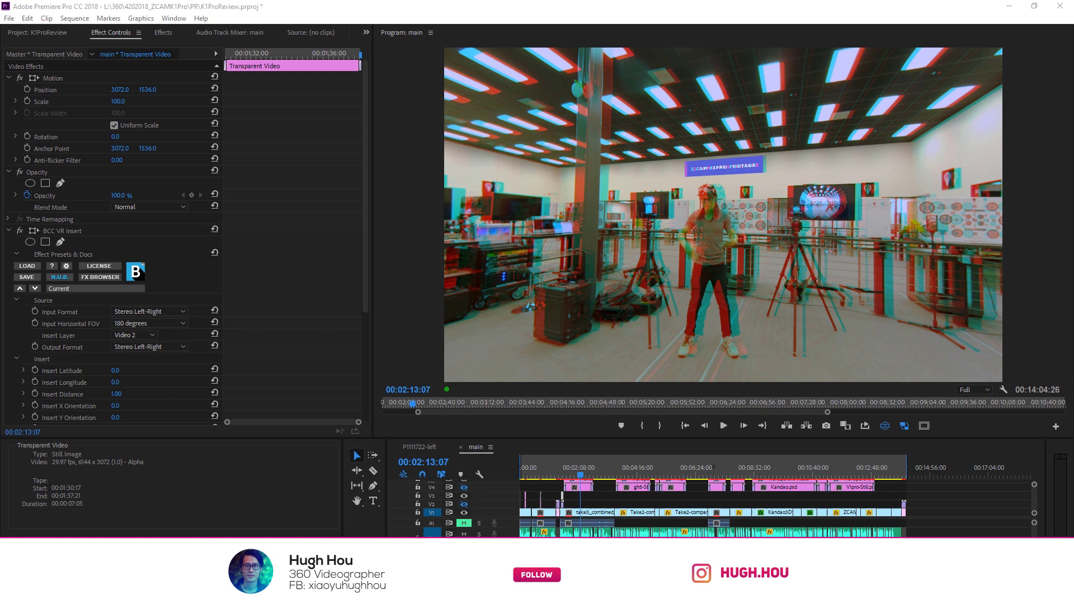
# - Move the playhead to 00:01:57:10 and tilt the VR view up toward the ceiling lights
pyautogui.click(582, 475)
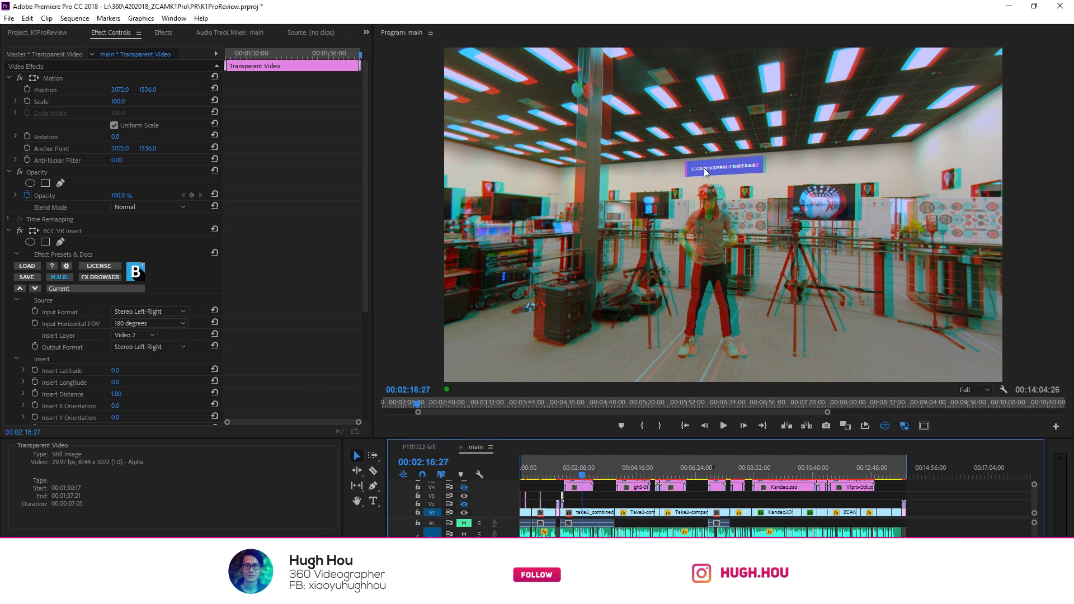
pyautogui.click(576, 475)
pyautogui.moveTo(364, 251); pyautogui.dragTo(365, 311)
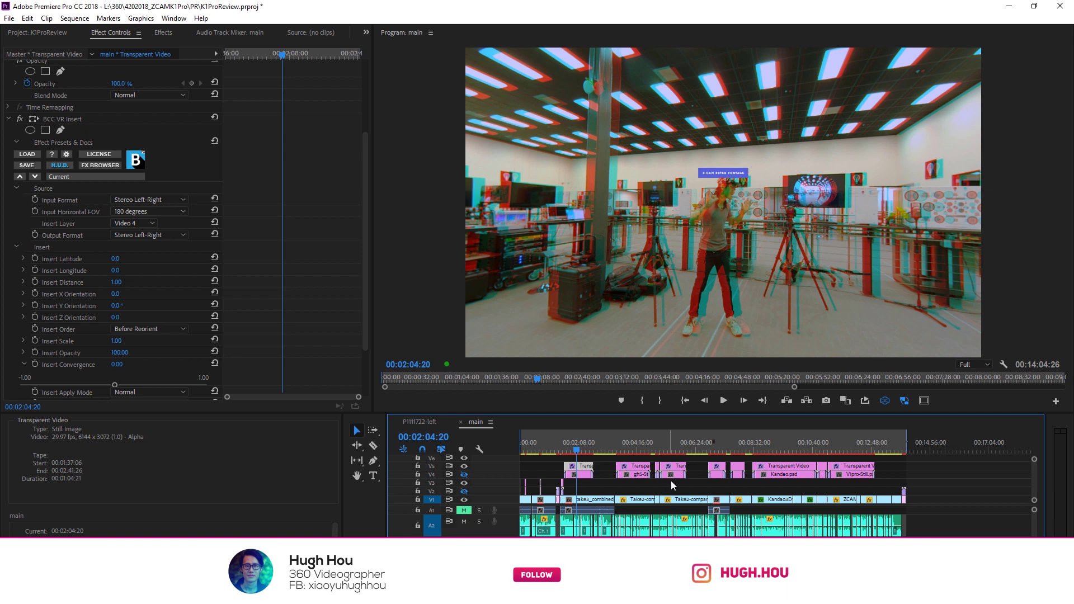
pyautogui.click(573, 450)
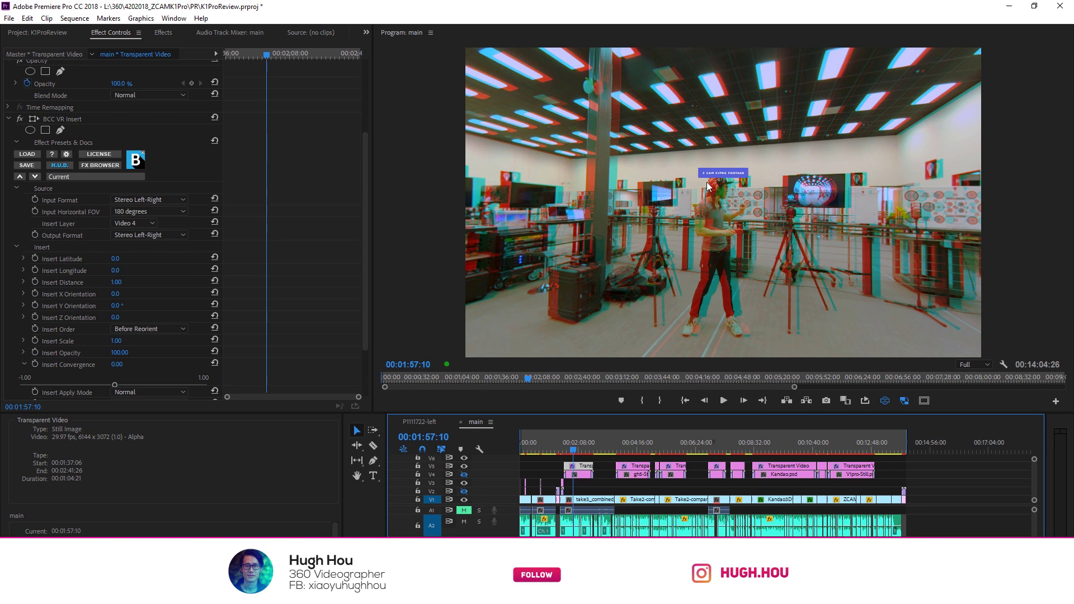
pyautogui.moveTo(720, 173); pyautogui.dragTo(718, 242)
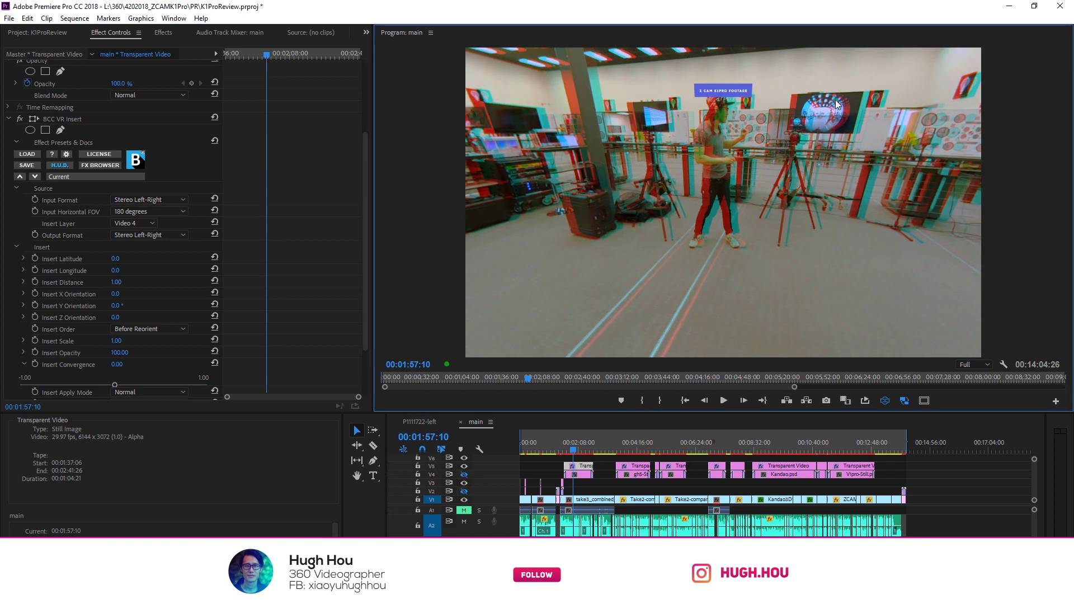
pyautogui.moveTo(826, 84); pyautogui.dragTo(831, 153)
# - Set the title card's BCC VR Insert scale to 1.50
pyautogui.click(581, 465)
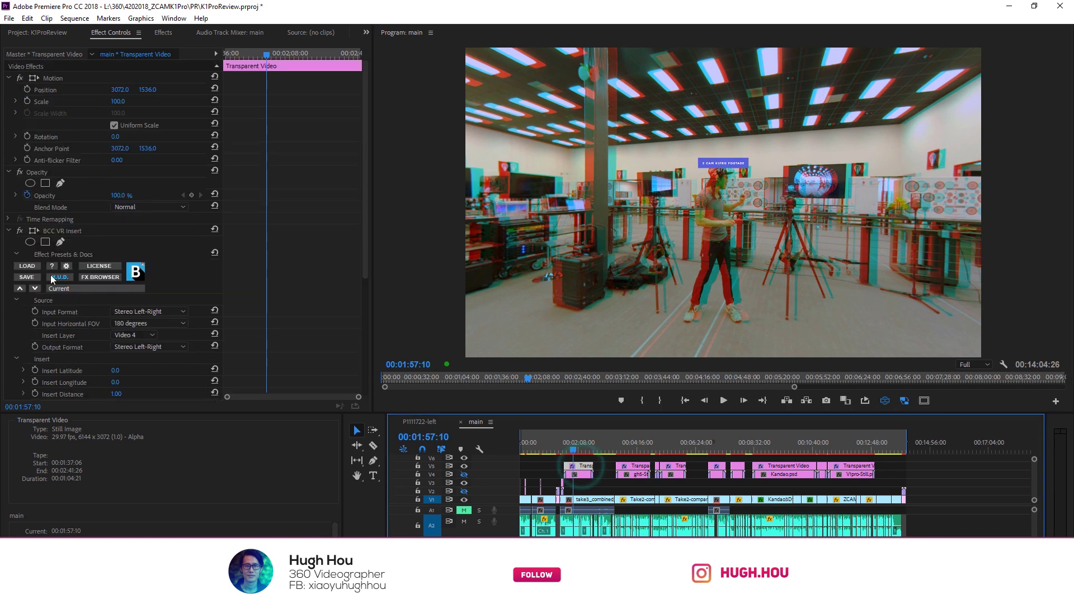
pyautogui.scroll(-5, 139, 279)
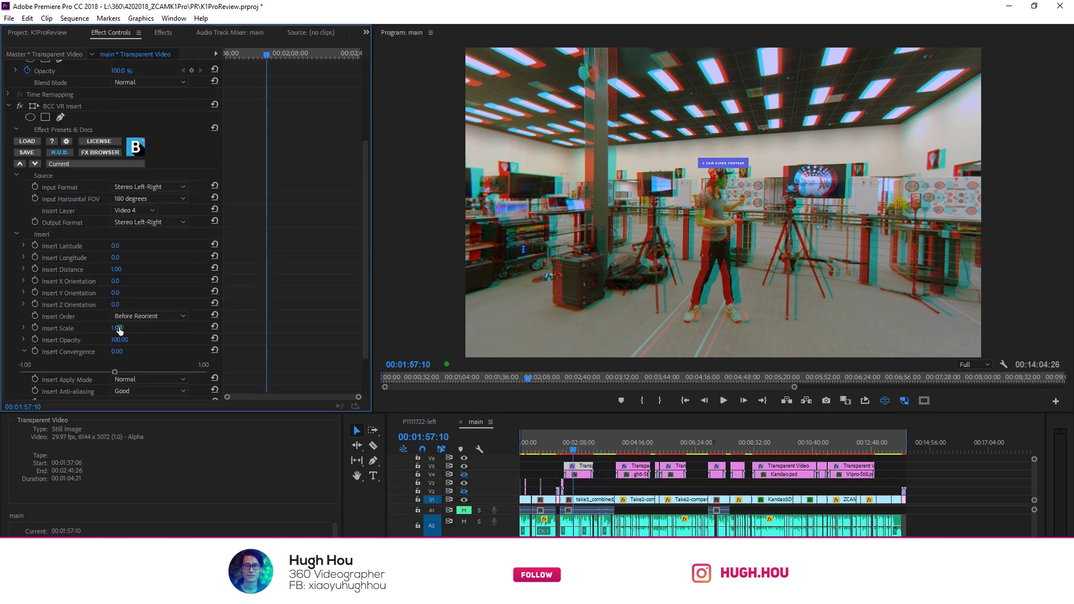
pyautogui.click(118, 327)
pyautogui.write('1.5')
pyautogui.press('Return')
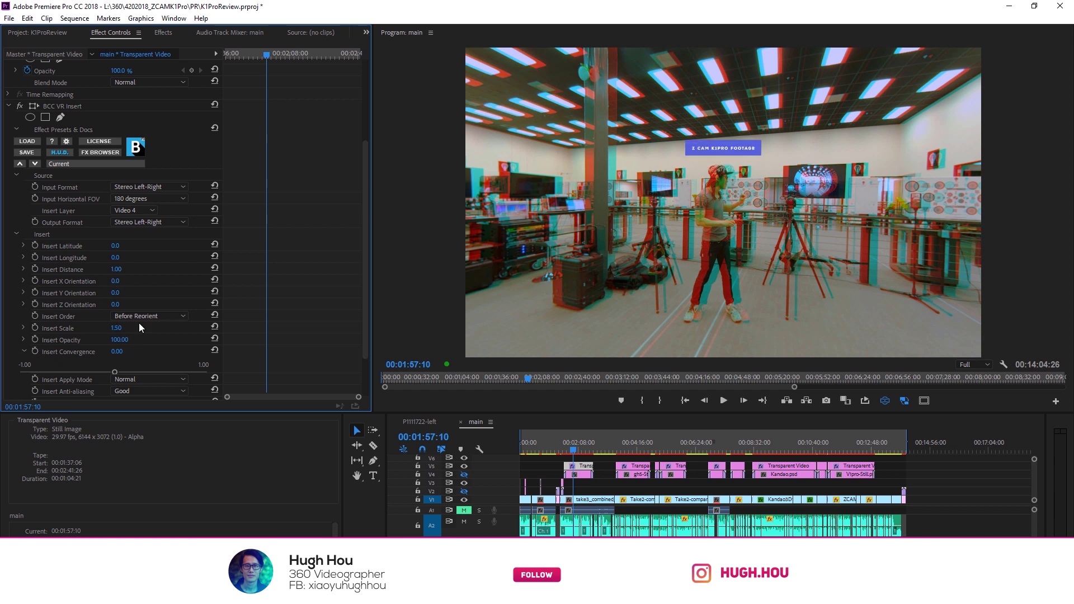
# - Nudge the title card's longitude to about -12°, checking it in flat and VR preview
pyautogui.click(136, 258)
pyautogui.press('Down')
pyautogui.press('Down')
pyautogui.press('Down')
pyautogui.press('Down')
pyautogui.press('Down')
pyautogui.press('Down')
pyautogui.press('Down')
pyautogui.press('Down')
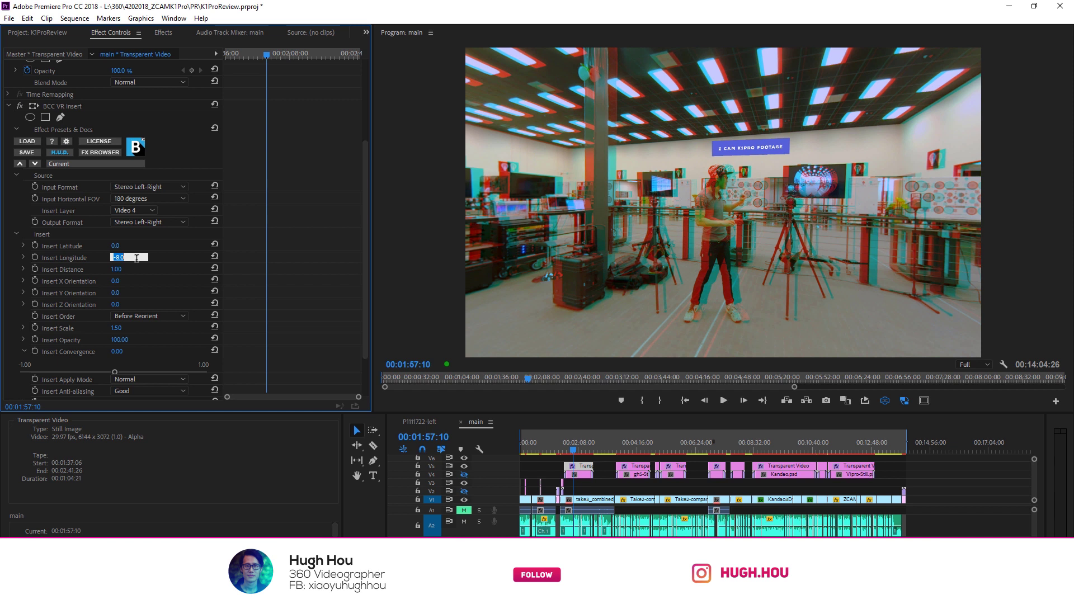
pyautogui.press('Down')
pyautogui.press('Down')
pyautogui.press('Down')
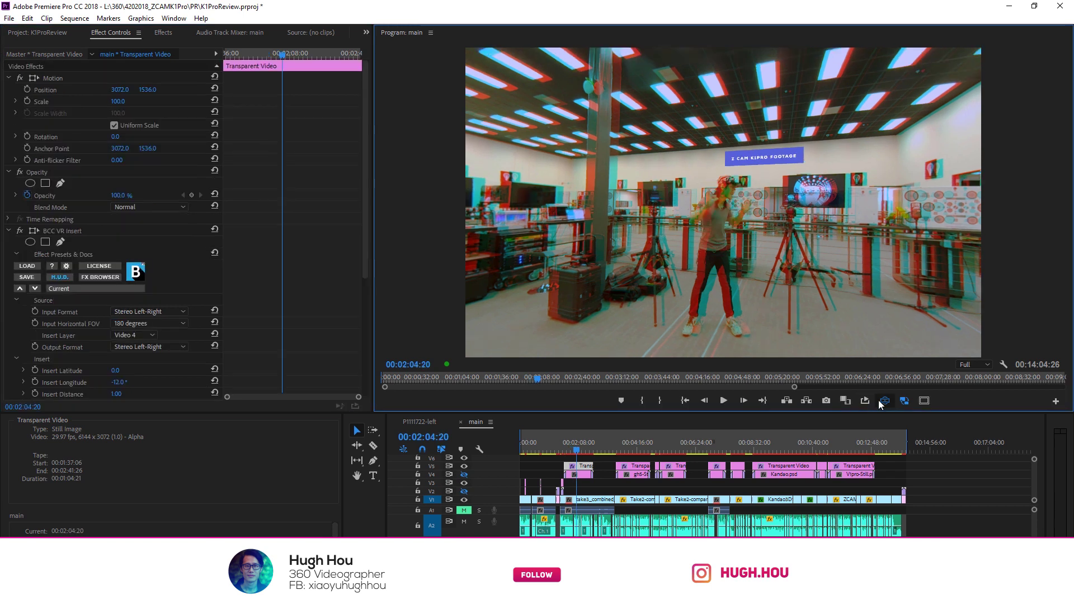
pyautogui.click(885, 402)
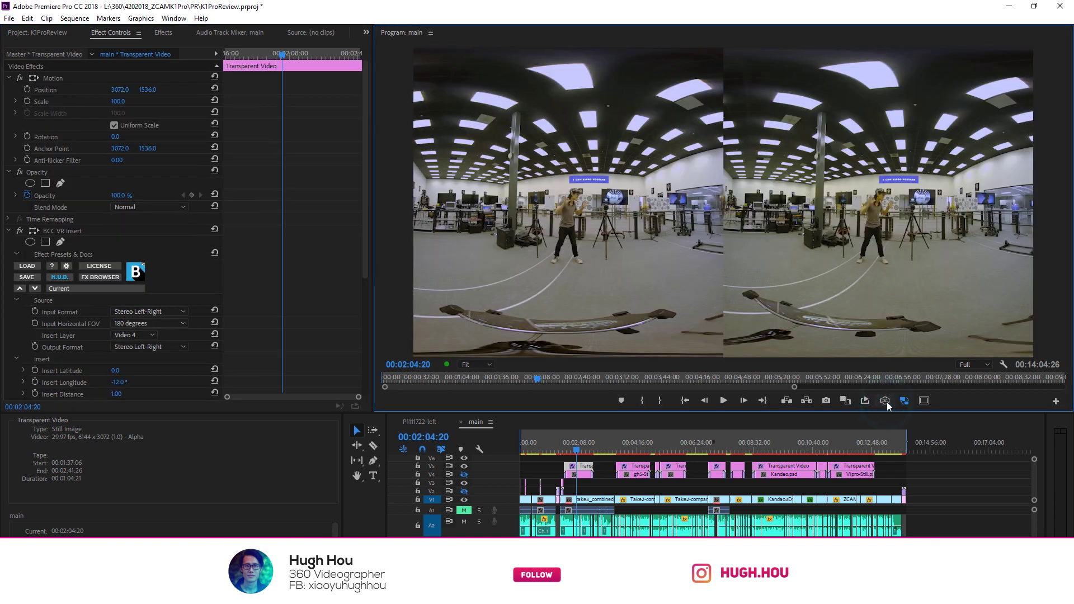
pyautogui.click(887, 402)
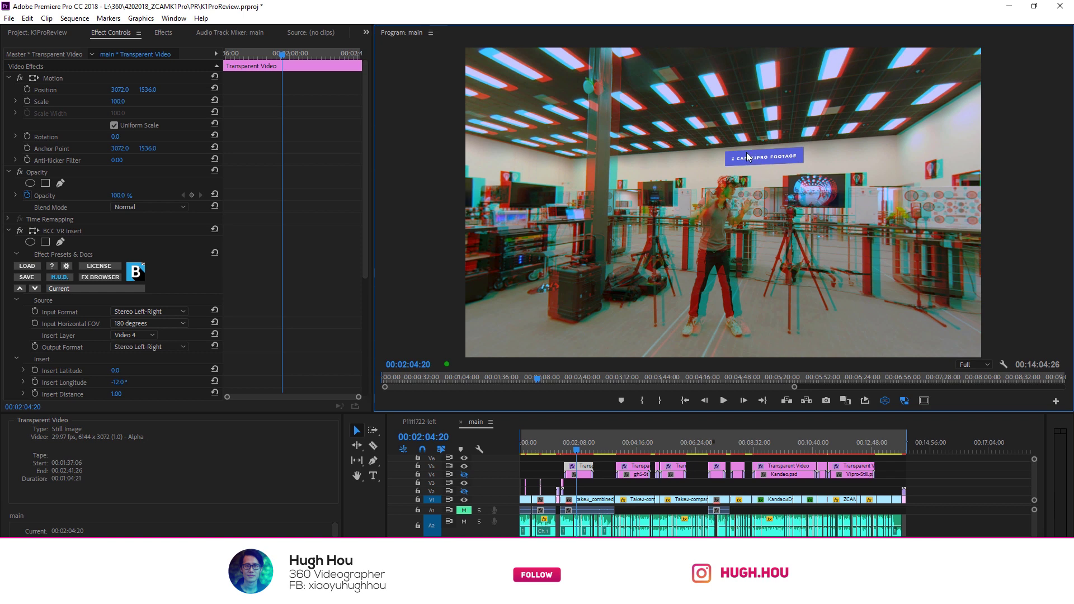
pyautogui.scroll(-3, 126, 297)
pyautogui.click(121, 300)
# - Set the title card's longitude to -13° and lower its convergence to -0.04
pyautogui.write('-13')
pyautogui.press('Return')
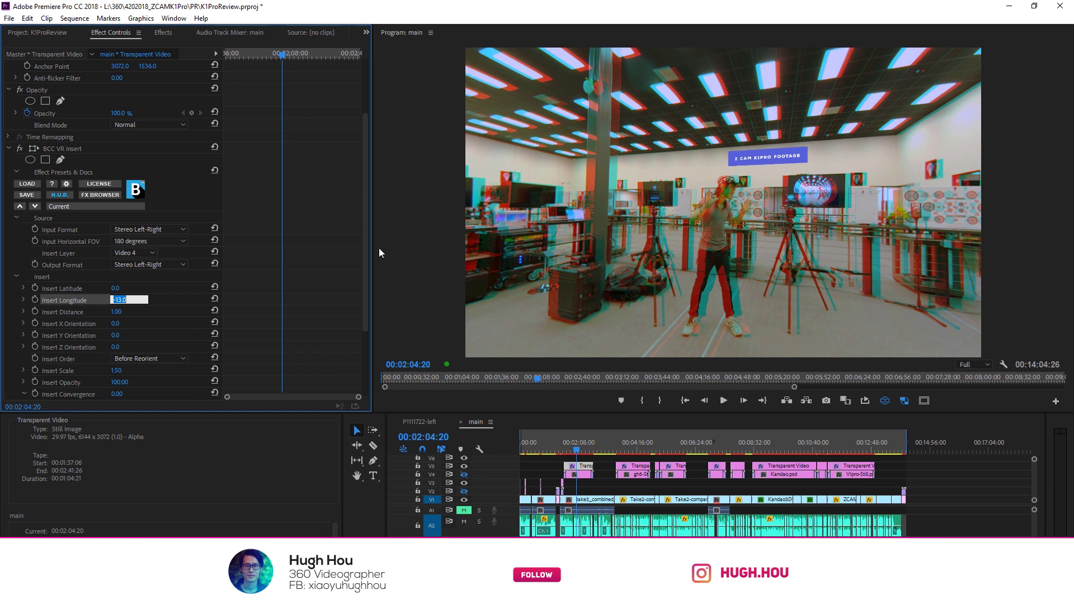
pyautogui.scroll(-3, 367, 248)
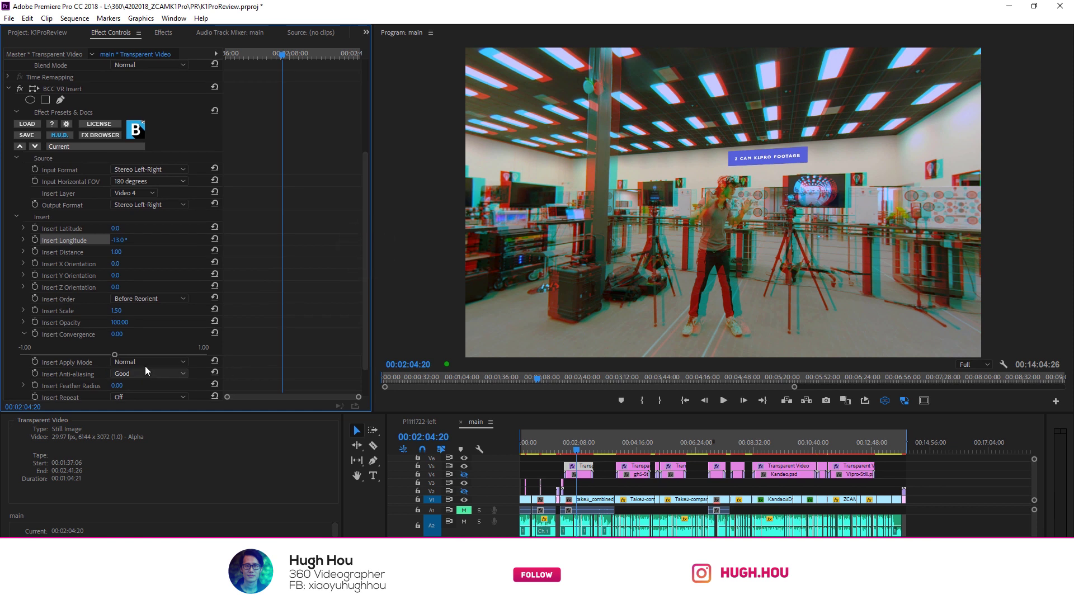
pyautogui.click(114, 355)
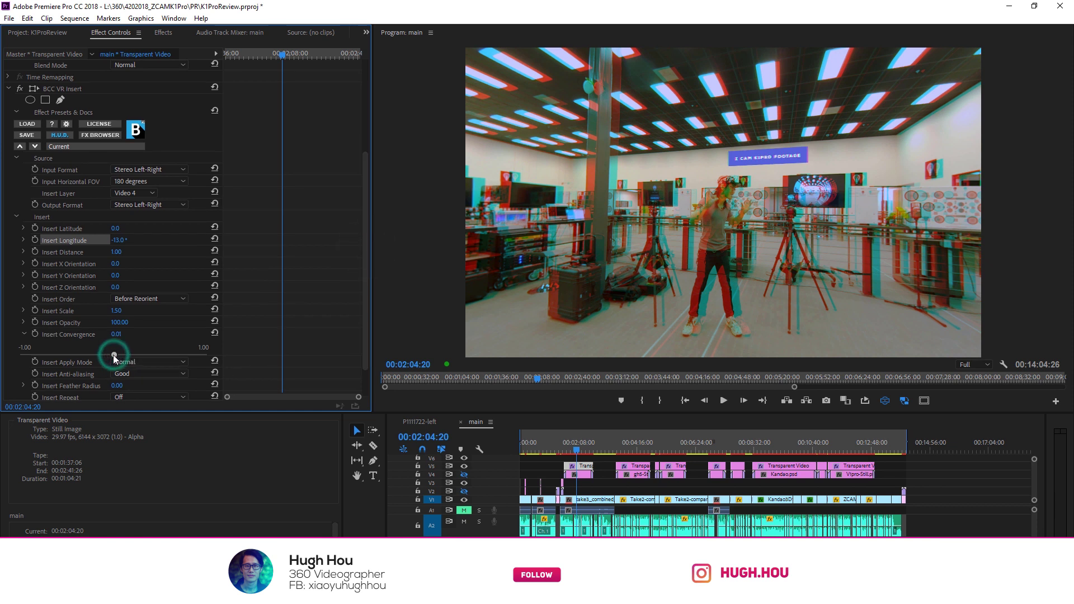
pyautogui.moveTo(115, 355); pyautogui.dragTo(110, 354)
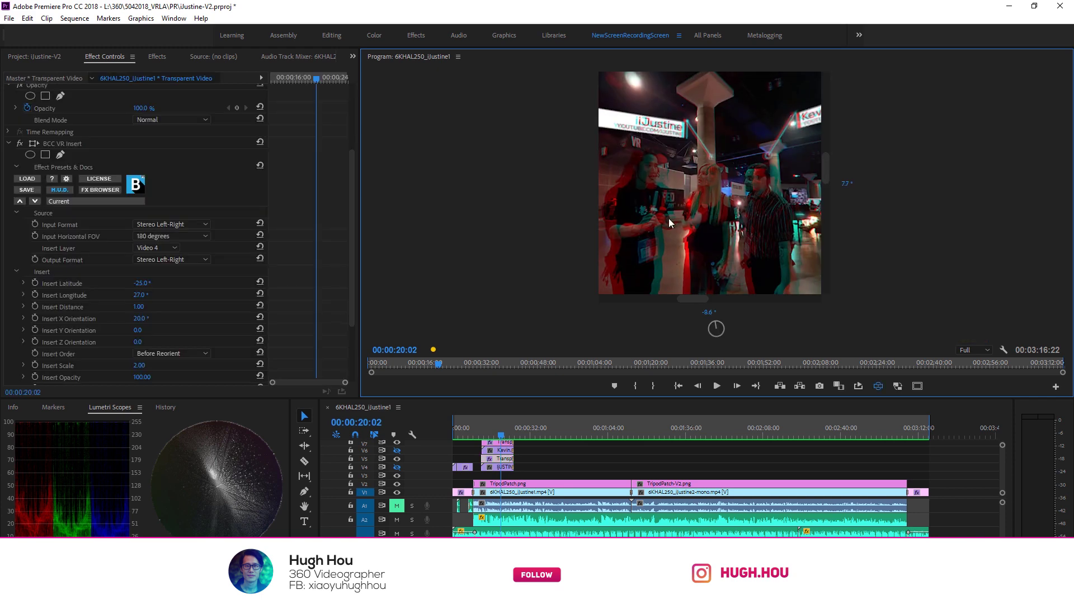
# - Look around the expo-hall VR preview to bring the floating name signs into view
pyautogui.moveTo(669, 219); pyautogui.dragTo(696, 214)
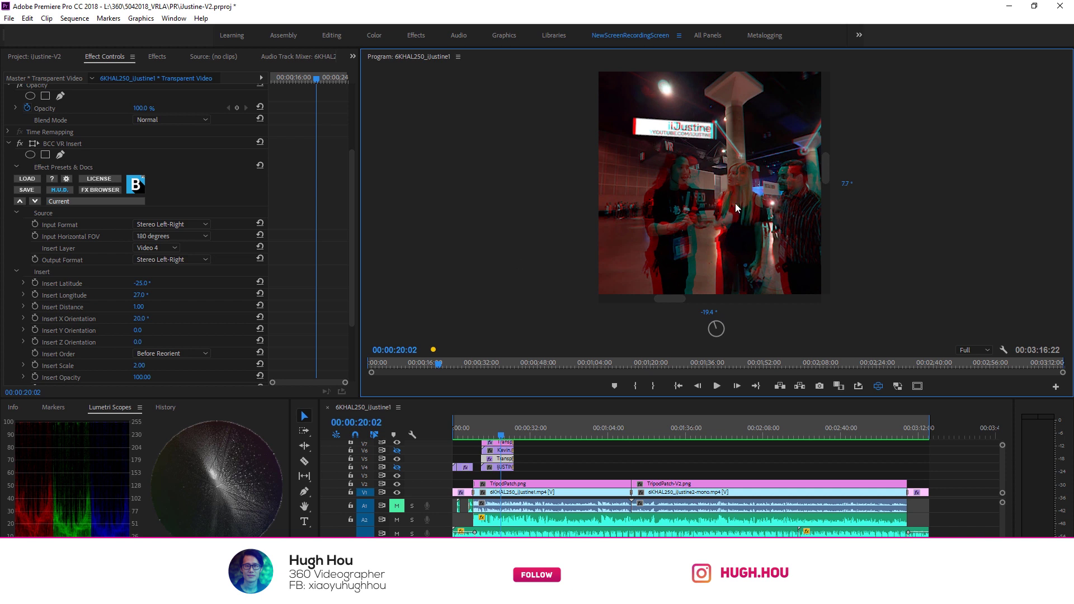
pyautogui.moveTo(736, 208); pyautogui.dragTo(672, 113)
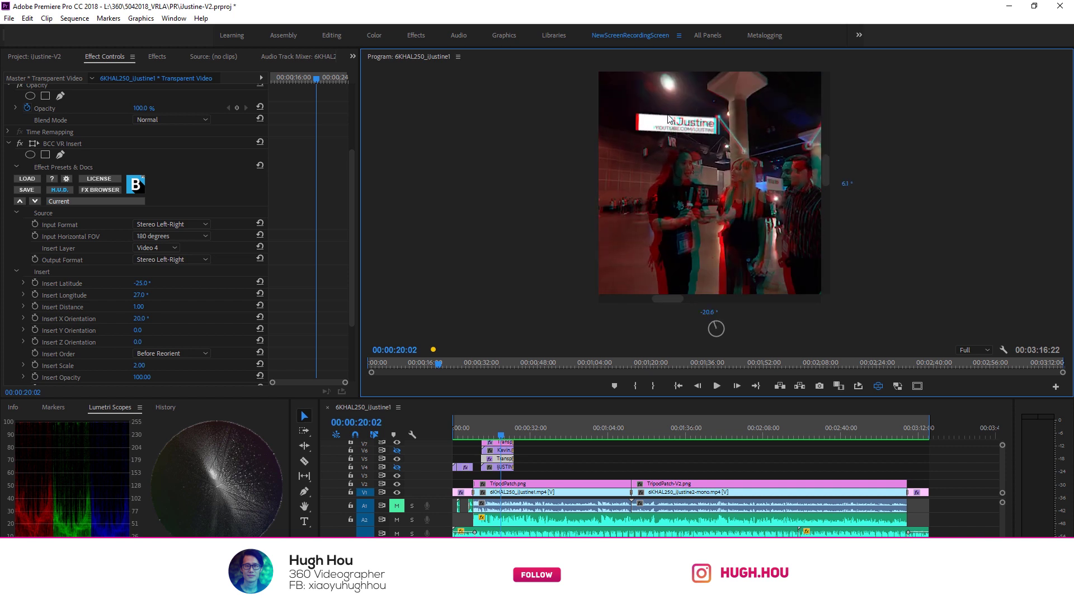
pyautogui.moveTo(701, 137); pyautogui.dragTo(687, 136)
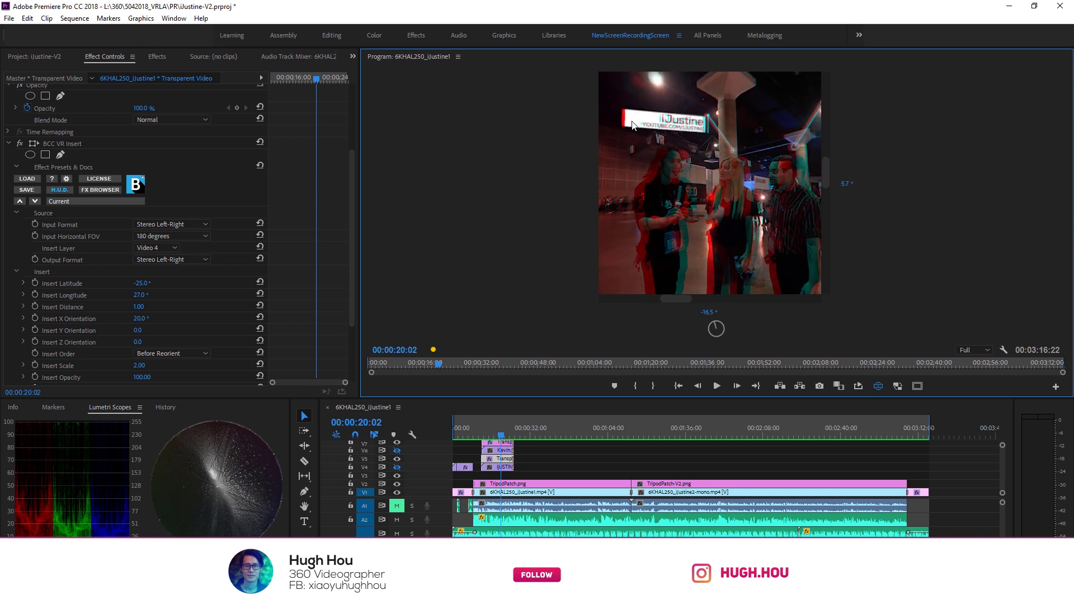
pyautogui.moveTo(764, 249); pyautogui.dragTo(767, 171)
# - Play, stop and scrub the sequence to watch the name labels over time
pyautogui.press('space')
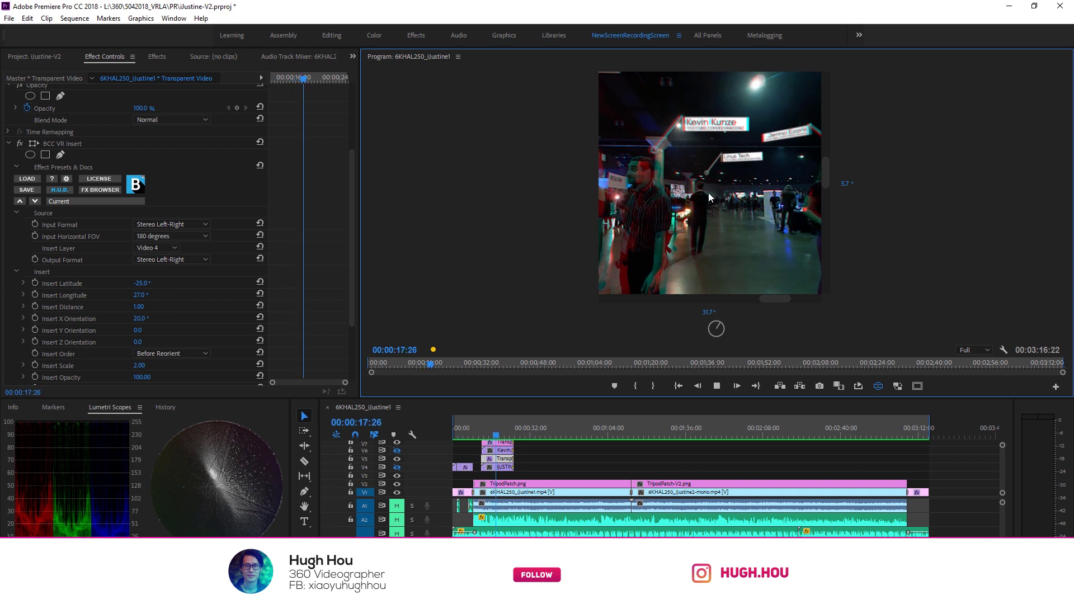
pyautogui.moveTo(709, 196); pyautogui.dragTo(719, 196)
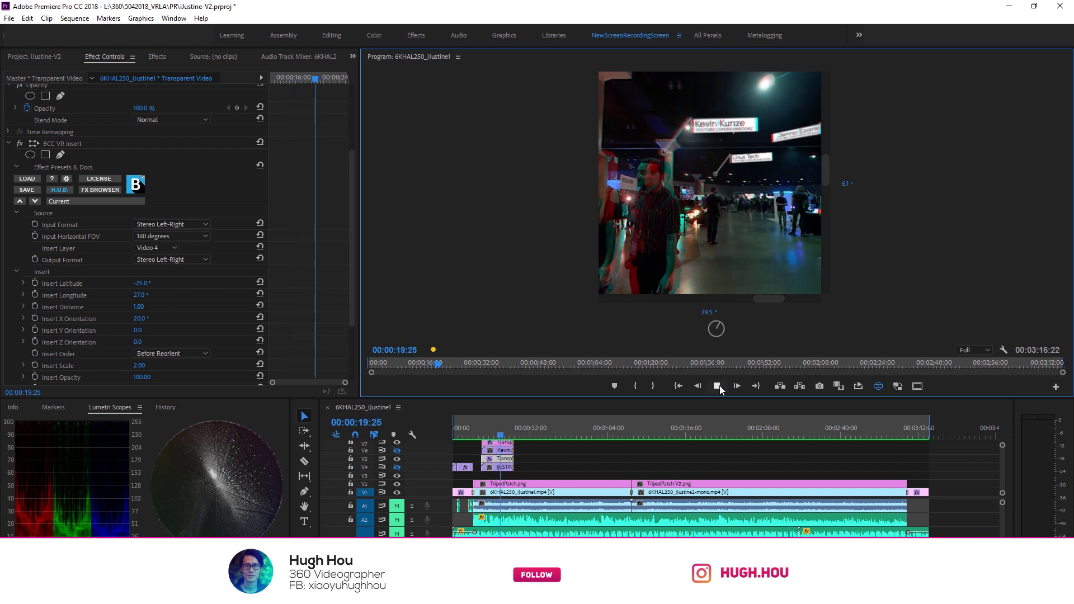
pyautogui.click(718, 386)
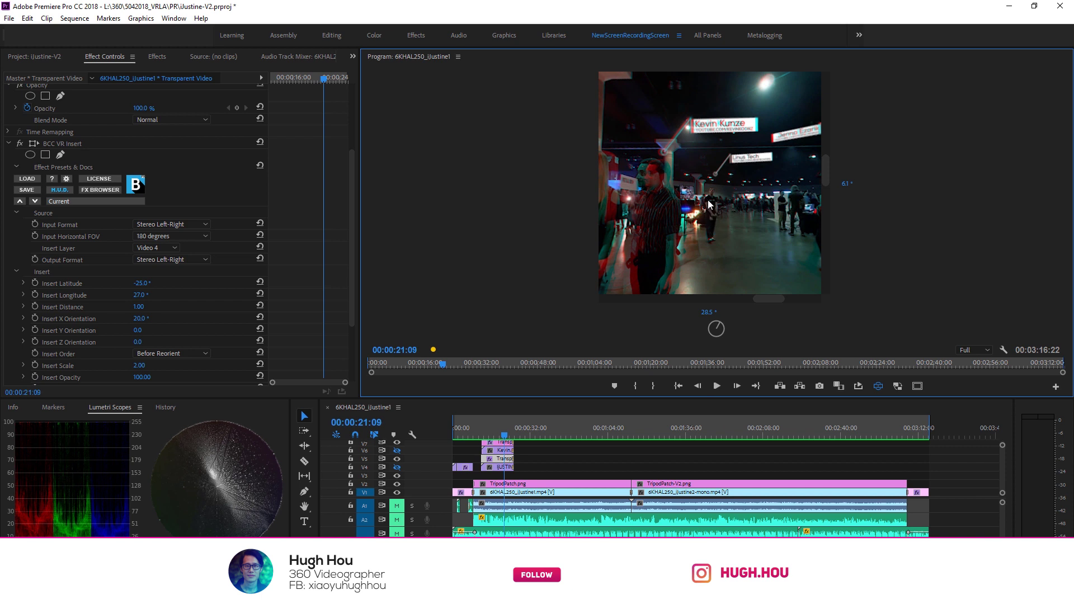
pyautogui.click(486, 436)
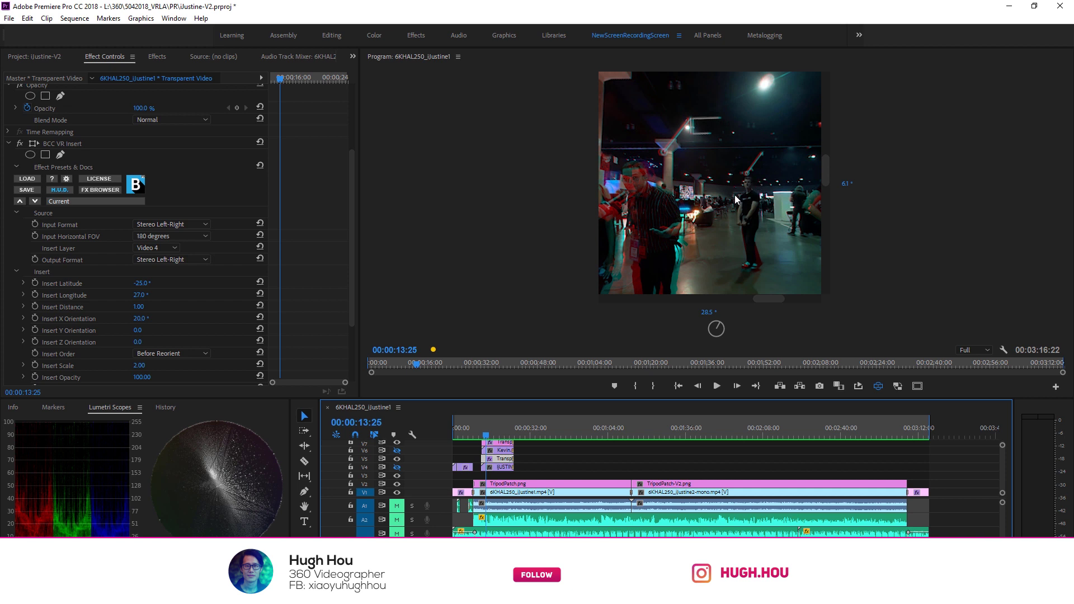
pyautogui.moveTo(486, 438)
pyautogui.mouseDown()
pyautogui.moveTo(506, 436)
pyautogui.moveTo(487, 426)
pyautogui.mouseUp()
# - Expand the Insert Convergence keyframe graph and scrub to review the label's animated values
pyautogui.moveTo(349, 244); pyautogui.dragTo(353, 291)
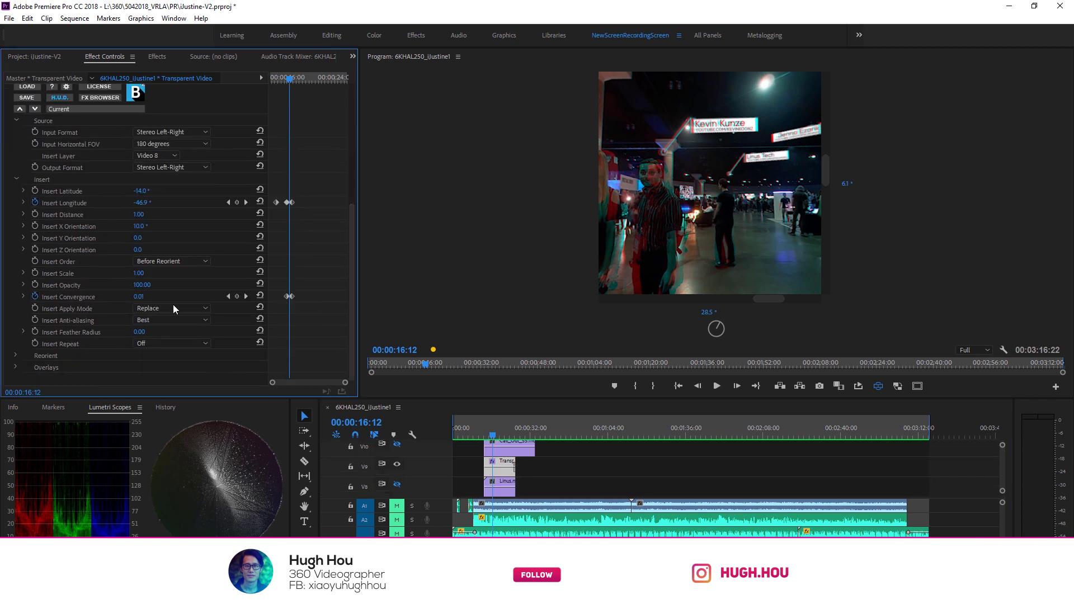
pyautogui.click(23, 296)
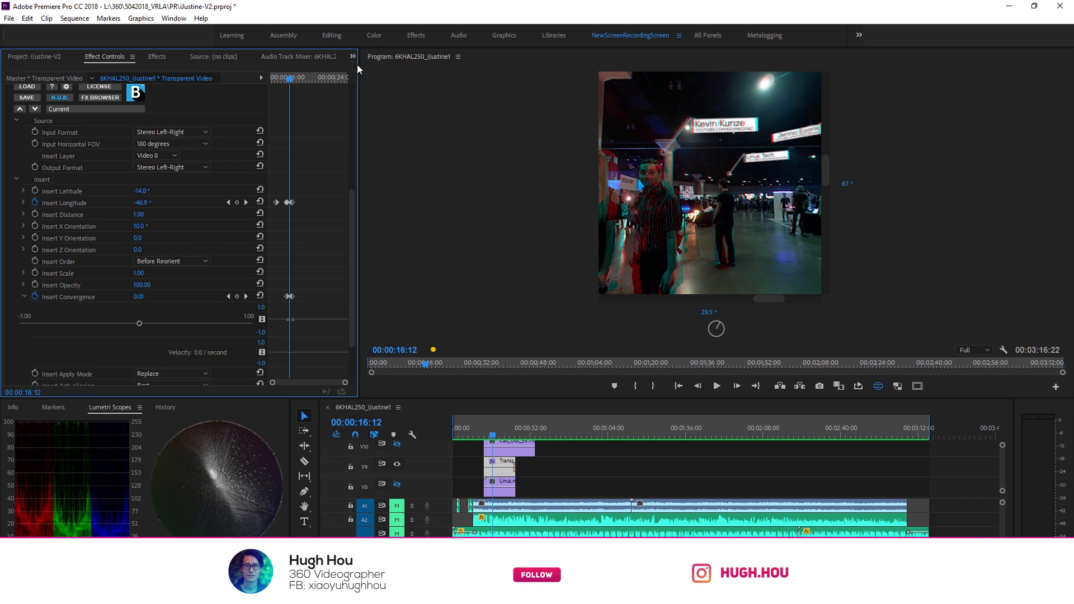
pyautogui.moveTo(290, 79); pyautogui.dragTo(295, 82)
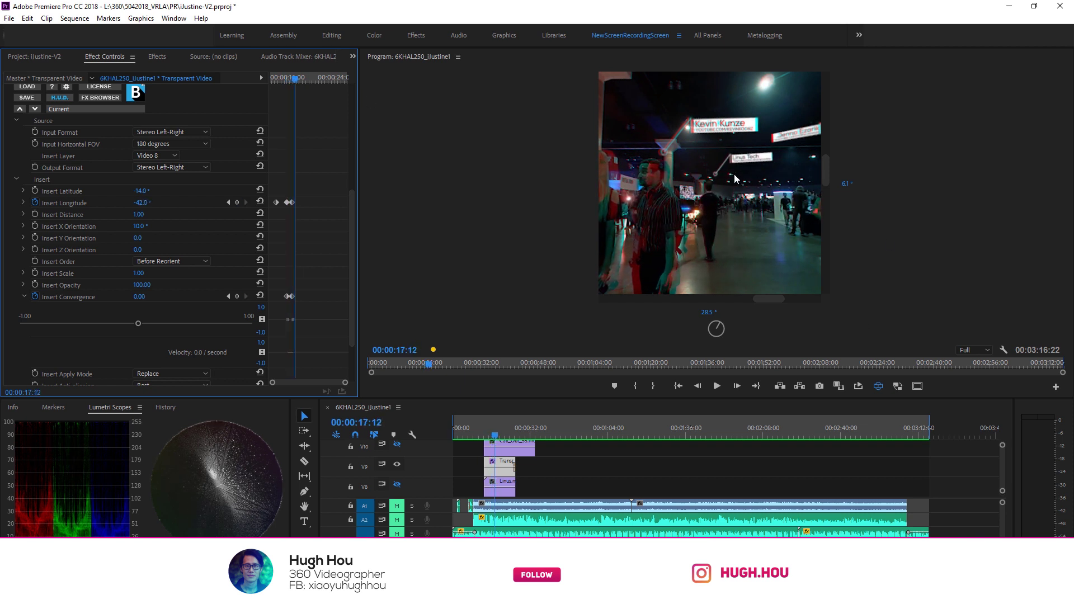
pyautogui.scroll(2, 1006, 469)
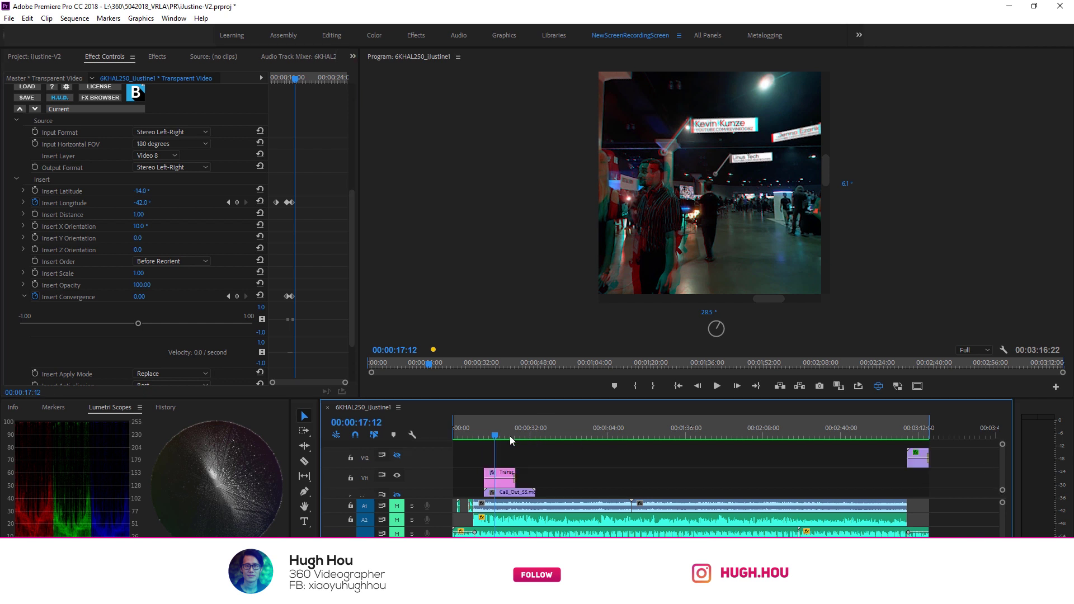
pyautogui.moveTo(497, 440)
pyautogui.mouseDown()
pyautogui.moveTo(486, 439)
pyautogui.moveTo(502, 439)
pyautogui.mouseUp()
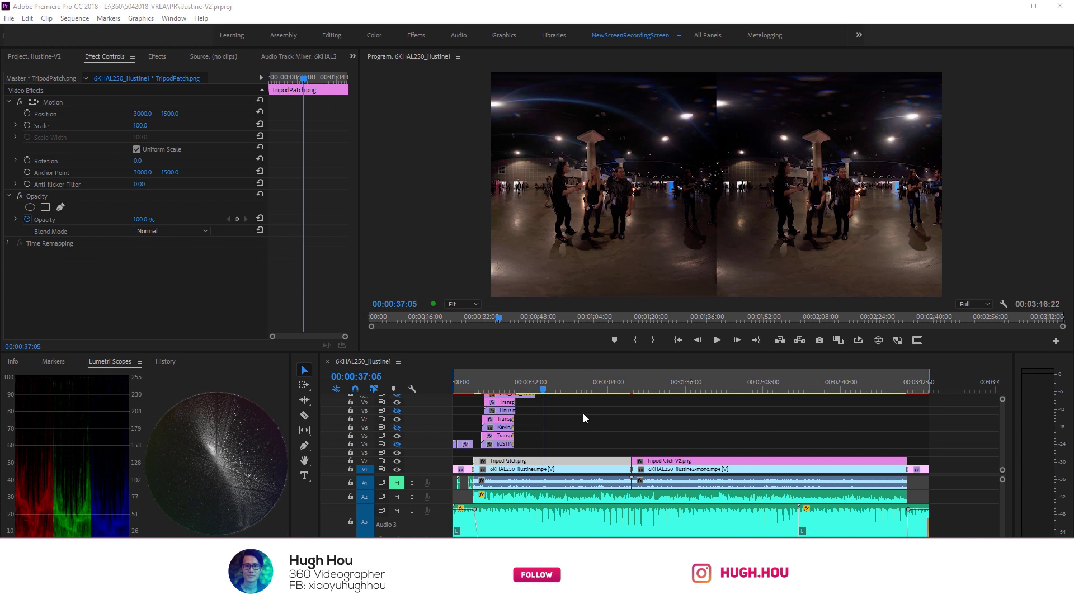
# - Toggle the V1, V2 and V3 track output eyes to compare the TripodPatch layer with the footage
pyautogui.click(398, 470)
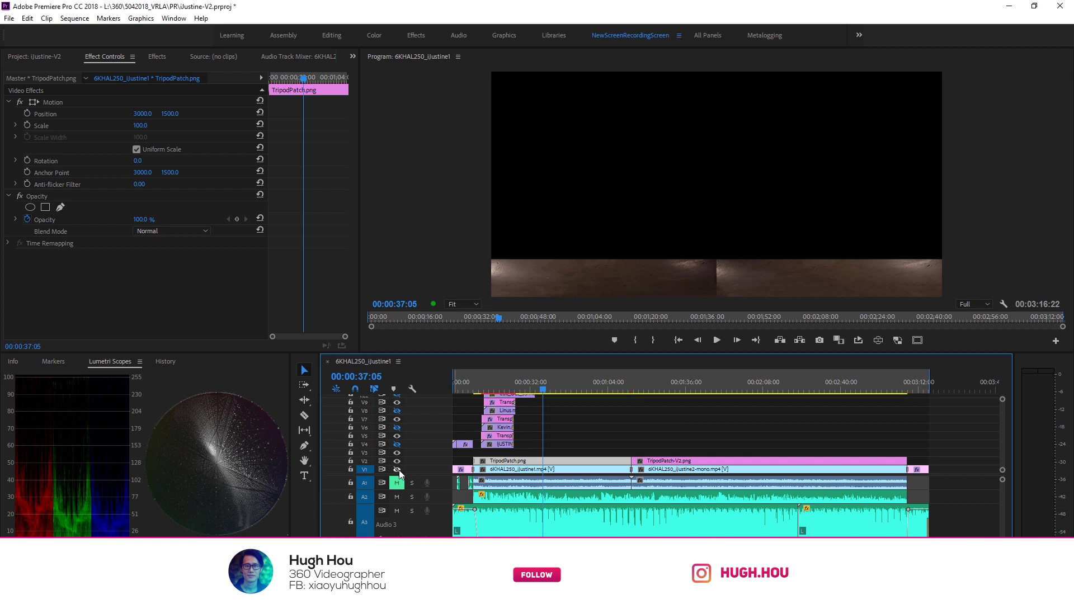
pyautogui.click(398, 470)
pyautogui.click(397, 453)
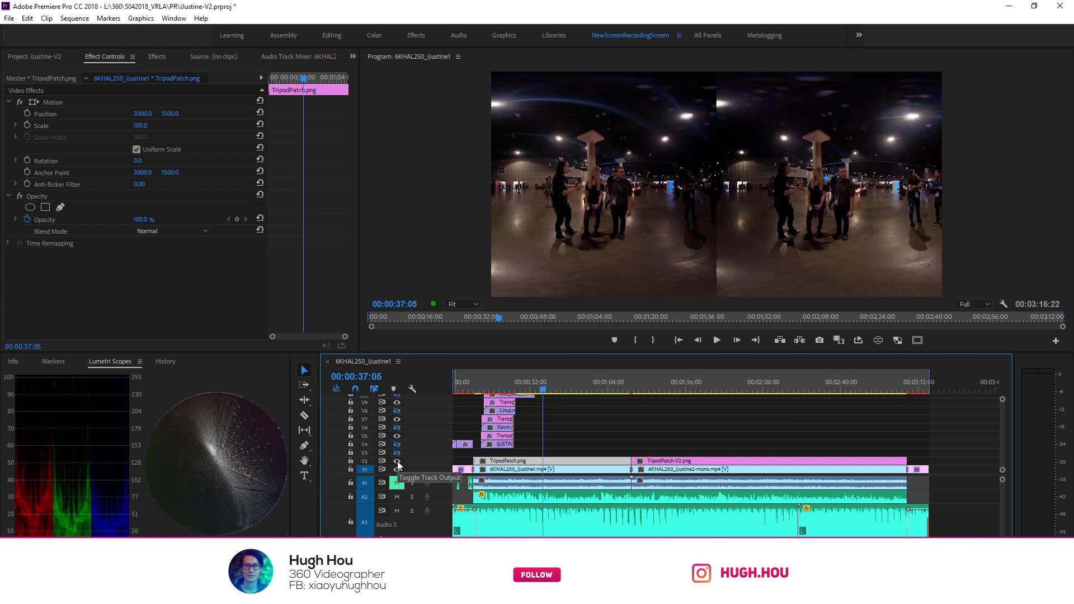
pyautogui.click(397, 461)
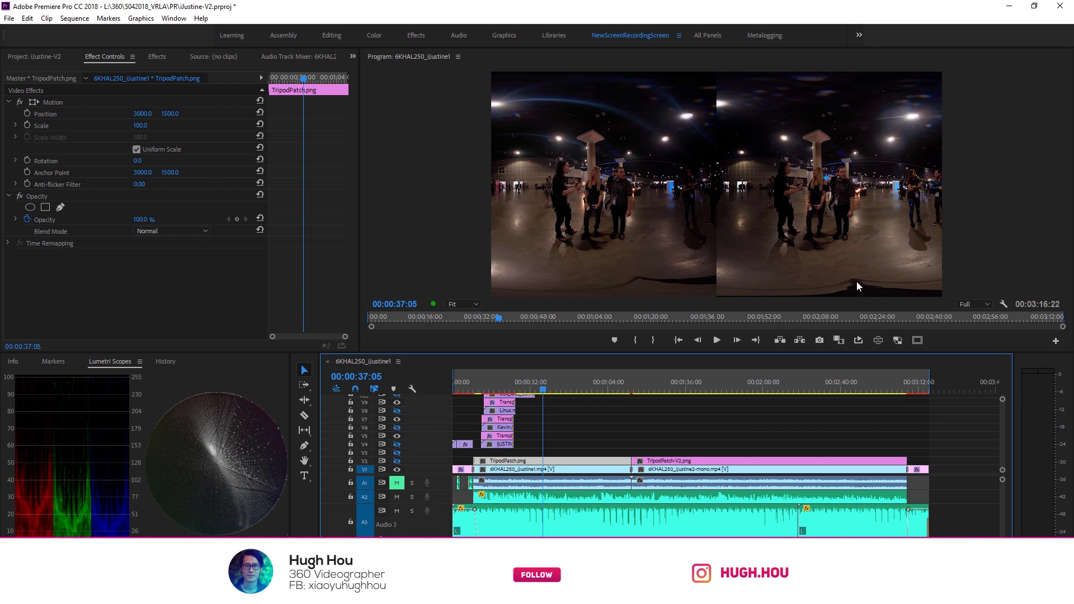
# - Look down at the tripod area in VR Video Display, then return to the flat side-by-side frame
pyautogui.click(879, 340)
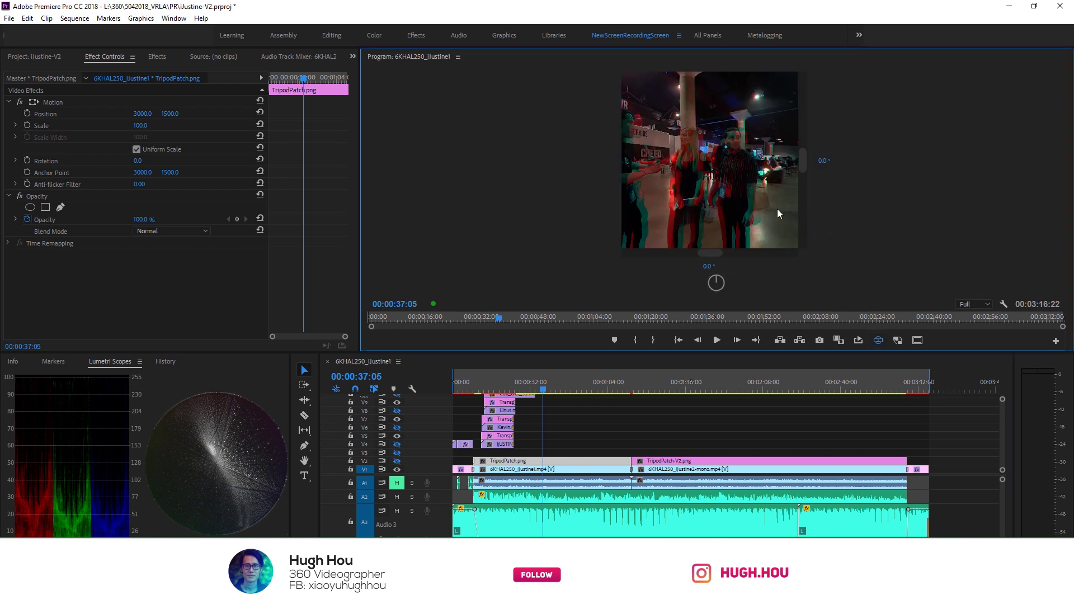
pyautogui.moveTo(776, 209); pyautogui.dragTo(719, 166)
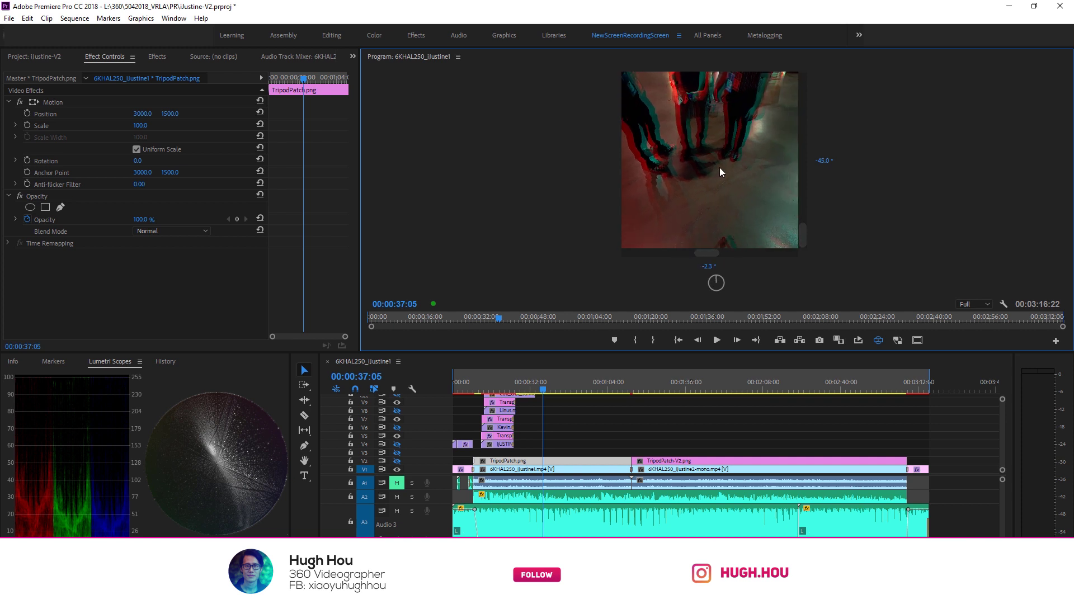
pyautogui.moveTo(729, 242); pyautogui.dragTo(750, 172)
pyautogui.click(878, 340)
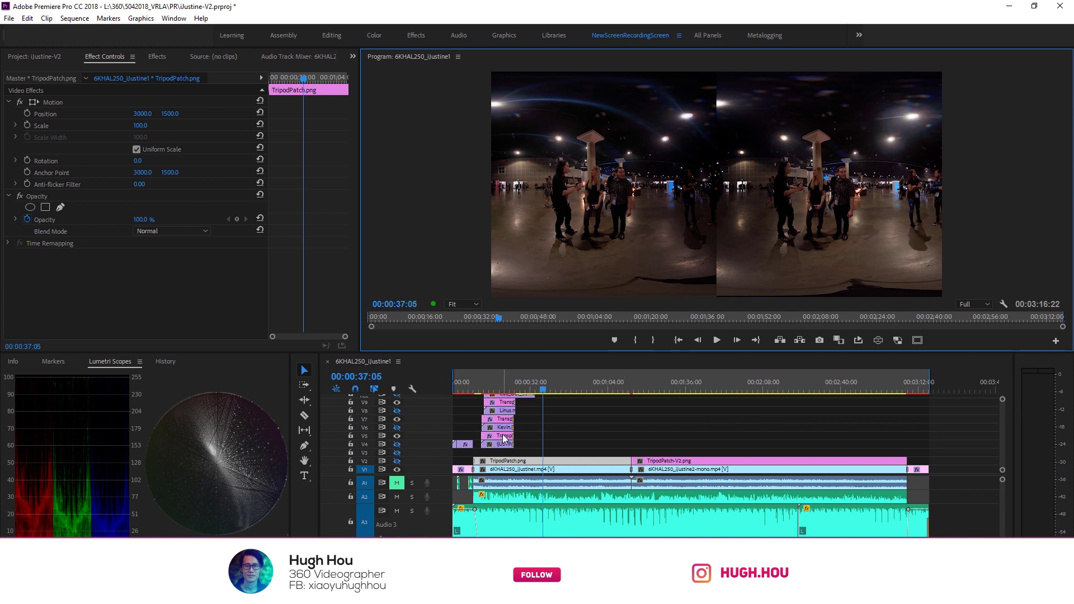
pyautogui.click(820, 339)
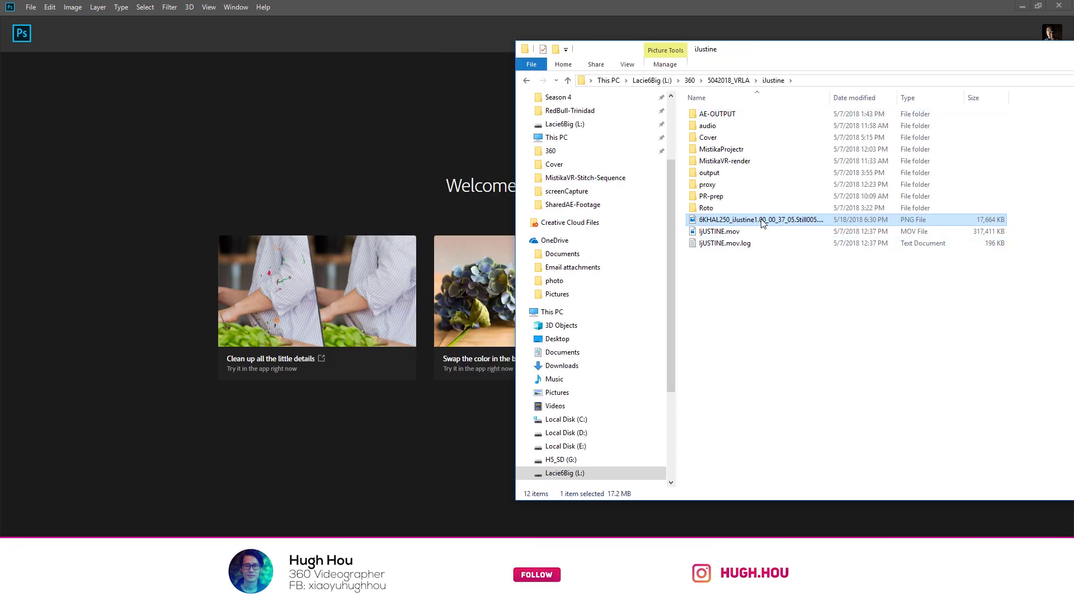
# - Drag the exported PNG frame from Explorer into Photoshop to open it
pyautogui.moveTo(761, 223); pyautogui.dragTo(327, 165)
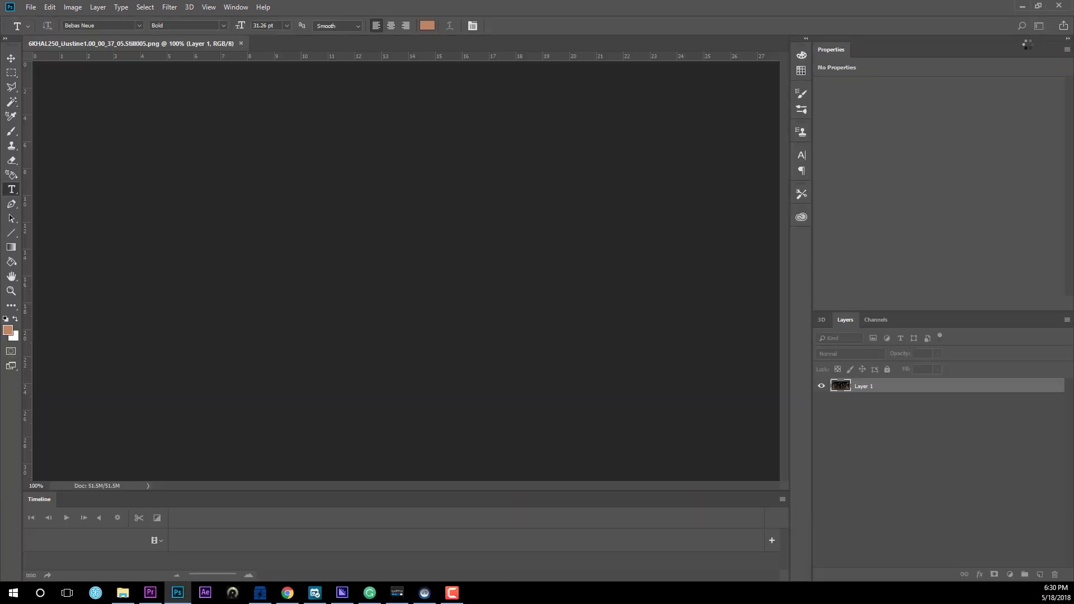
# - Heal the seam along the image's bottom edge with a 380 px content-aware Spot Healing Brush
pyautogui.click(392, 174)
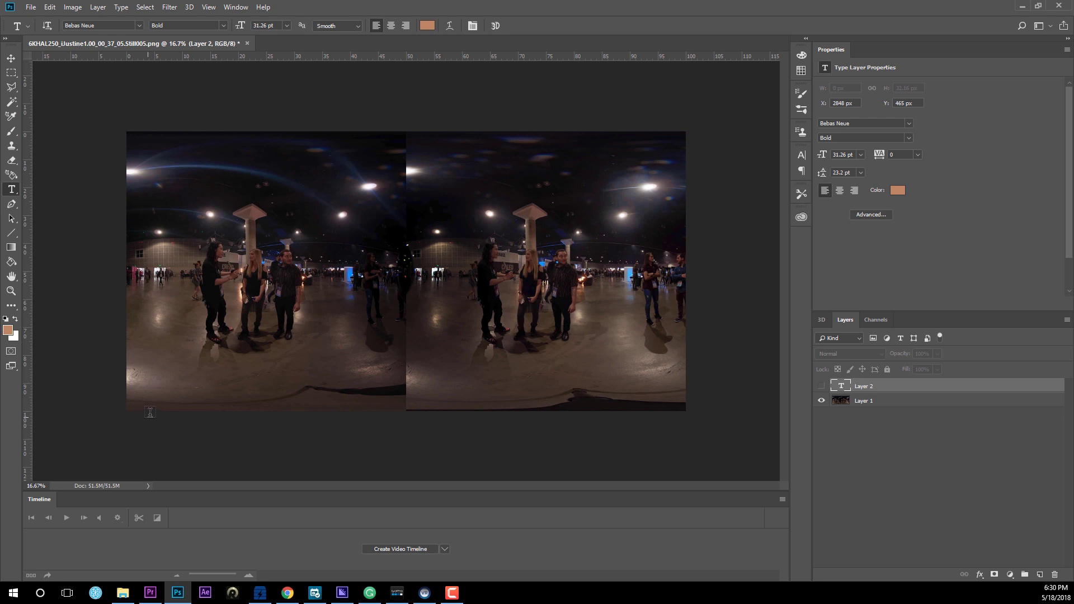
pyautogui.press('j')
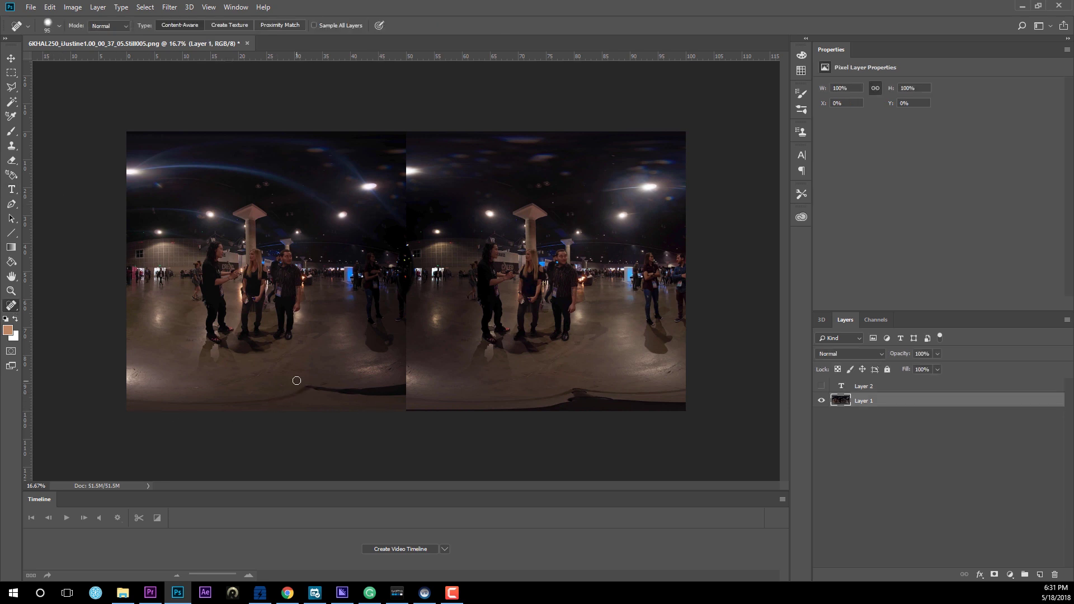
pyautogui.click(59, 26)
pyautogui.moveTo(108, 58); pyautogui.dragTo(111, 58)
pyautogui.click(230, 445)
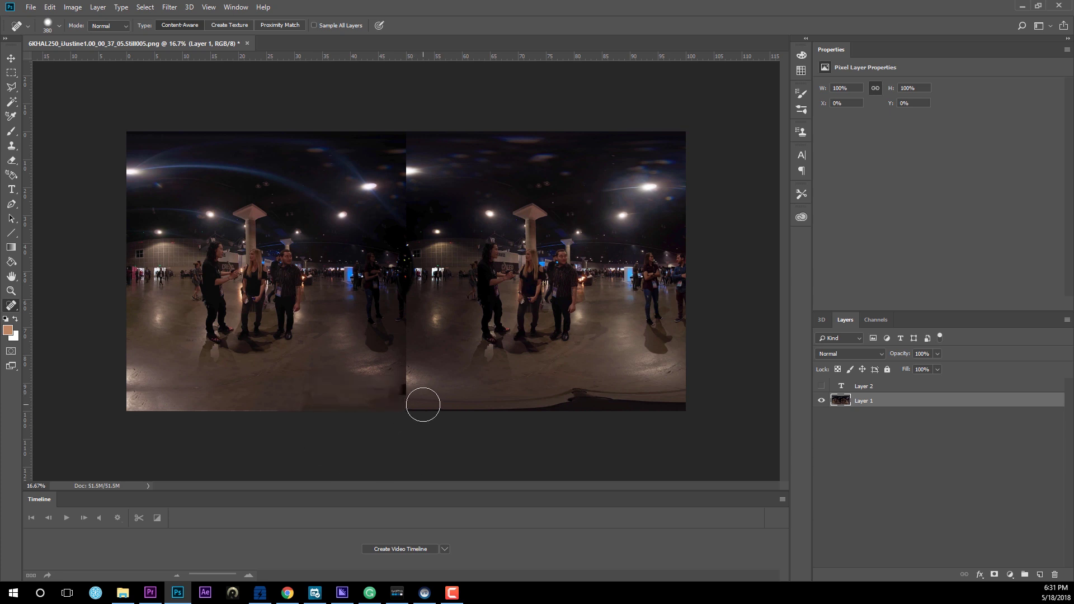
pyautogui.moveTo(424, 399); pyautogui.dragTo(628, 403)
pyautogui.click(59, 26)
pyautogui.press('Escape')
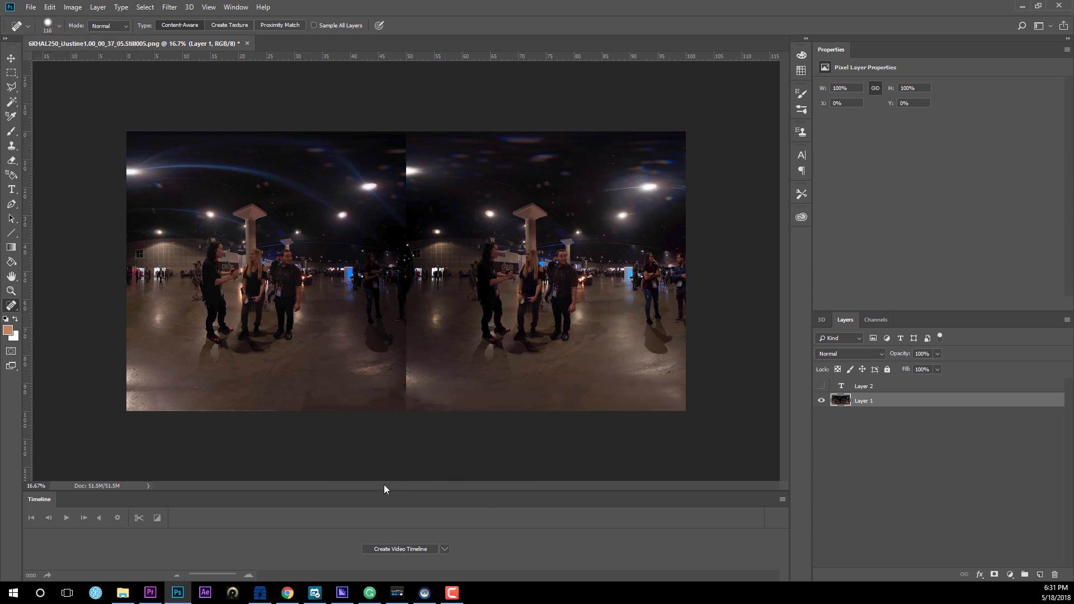
# - Mask the layer down to the bottom floor strip using a rectangular selection
pyautogui.press('m')
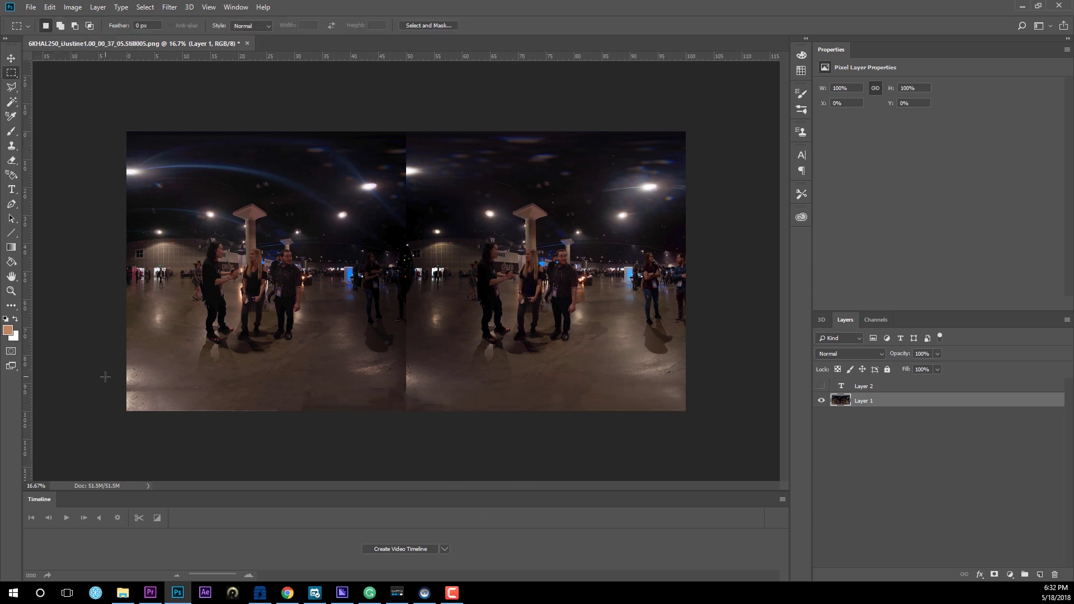
pyautogui.moveTo(106, 380); pyautogui.dragTo(780, 469)
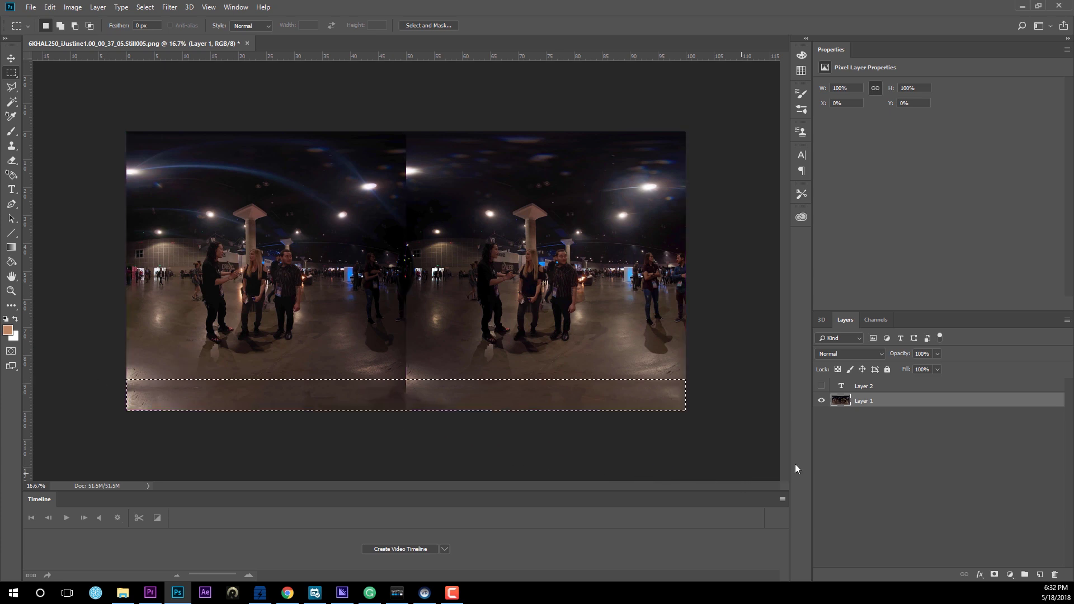
pyautogui.click(994, 575)
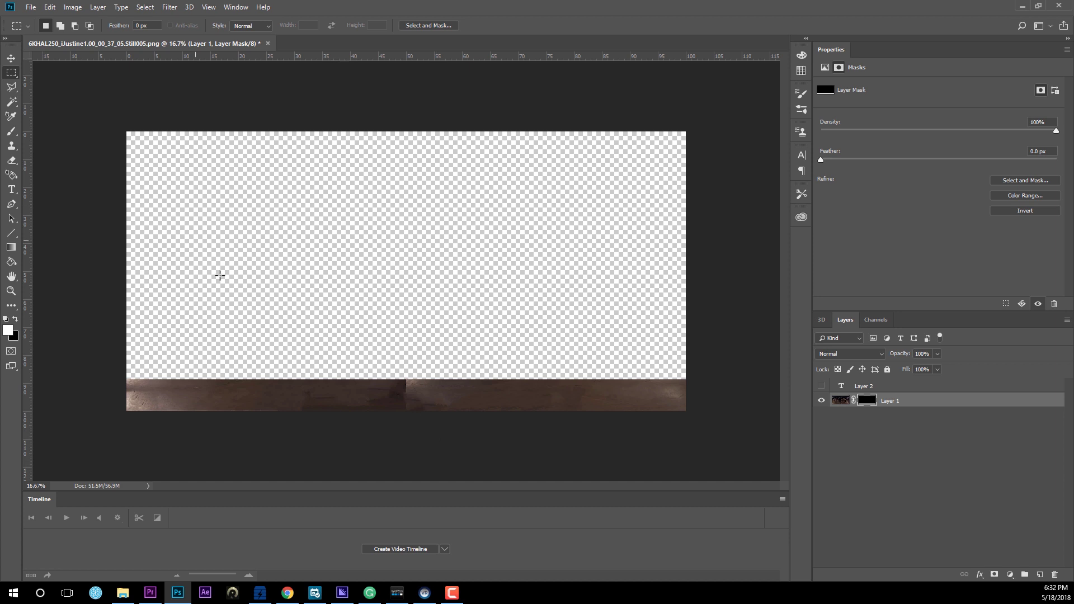
# - Quick Export the masked image as a PNG
pyautogui.click(35, 8)
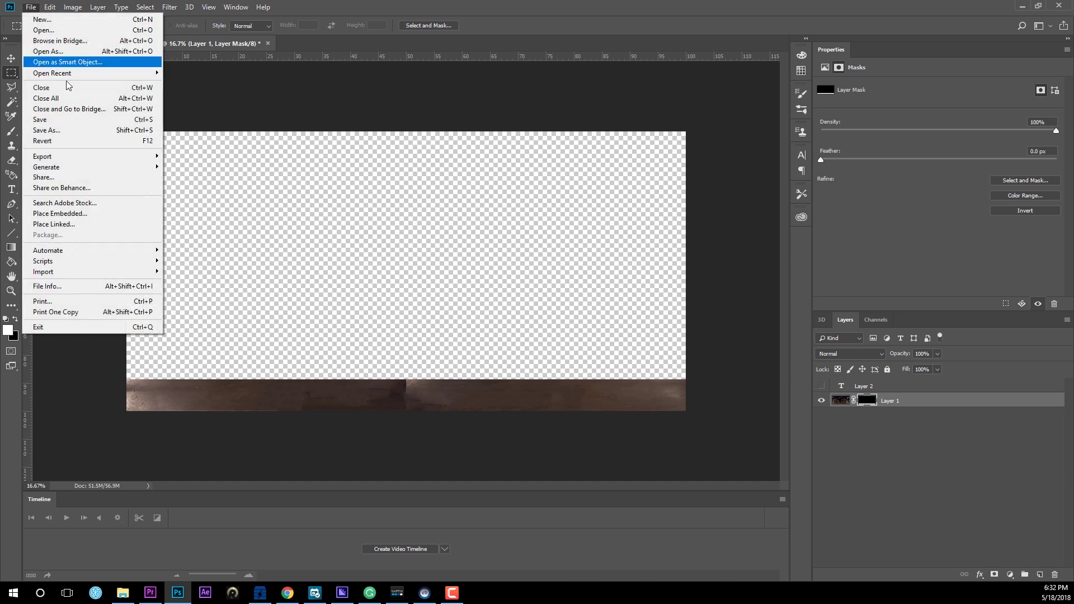
pyautogui.moveTo(90, 156)
pyautogui.click(200, 159)
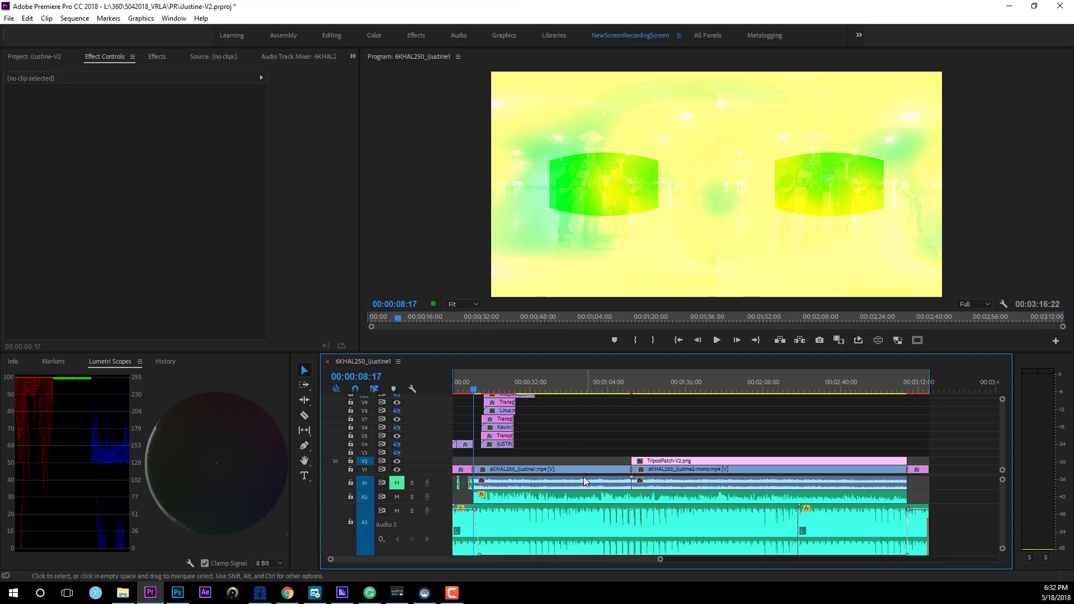
# - Paste TripodPatch.png onto V2, move the playhead to 00:00:44:23, and turn on V2's output
pyautogui.hotkey('ctrl', 'v')
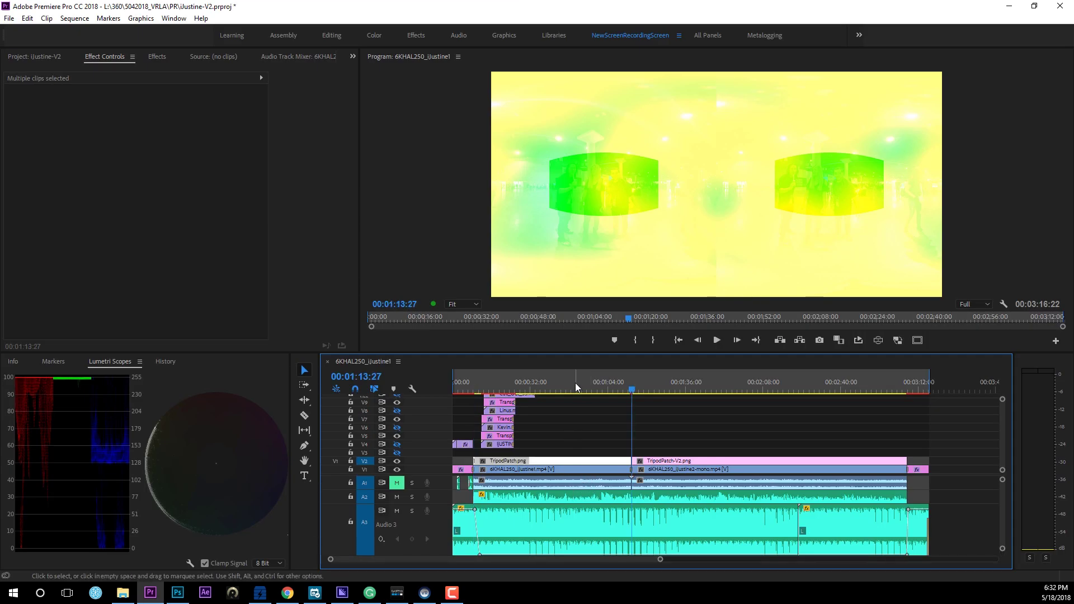
pyautogui.click(562, 386)
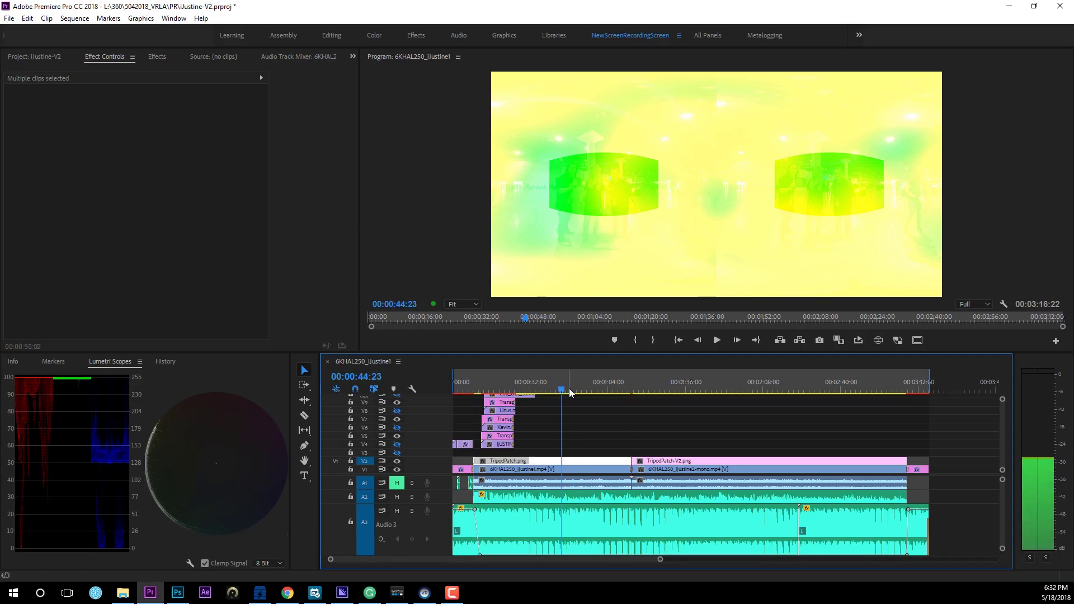
pyautogui.click(397, 461)
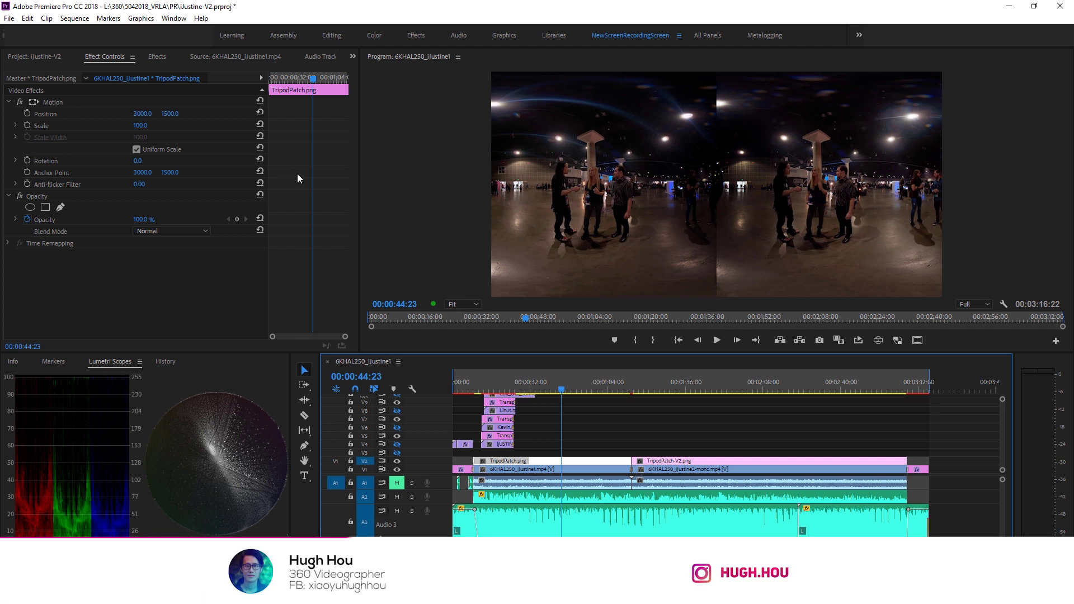
# - Apply BCC VR Sharpen to the V1 6KHAL250_iJustine1.mp4 clip and view its Effect Controls
pyautogui.click(152, 57)
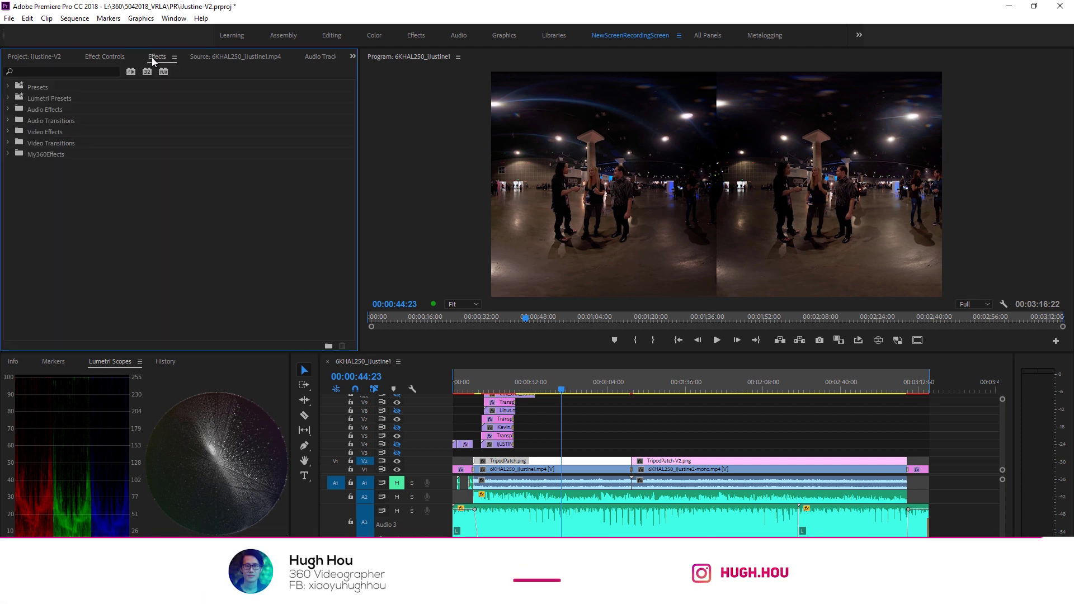
pyautogui.click(45, 200)
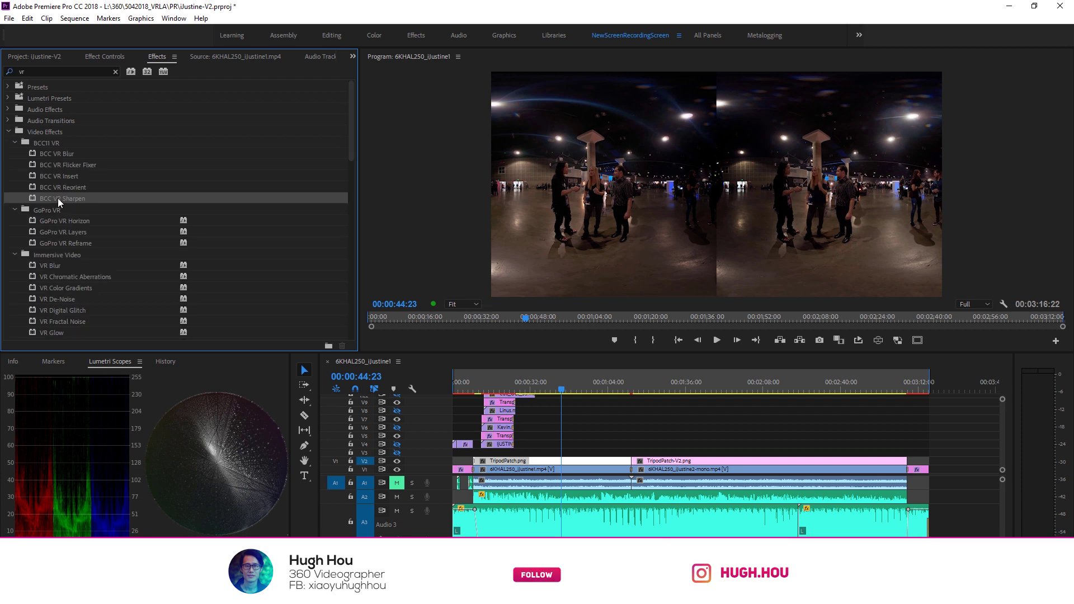
pyautogui.moveTo(54, 202); pyautogui.dragTo(587, 474)
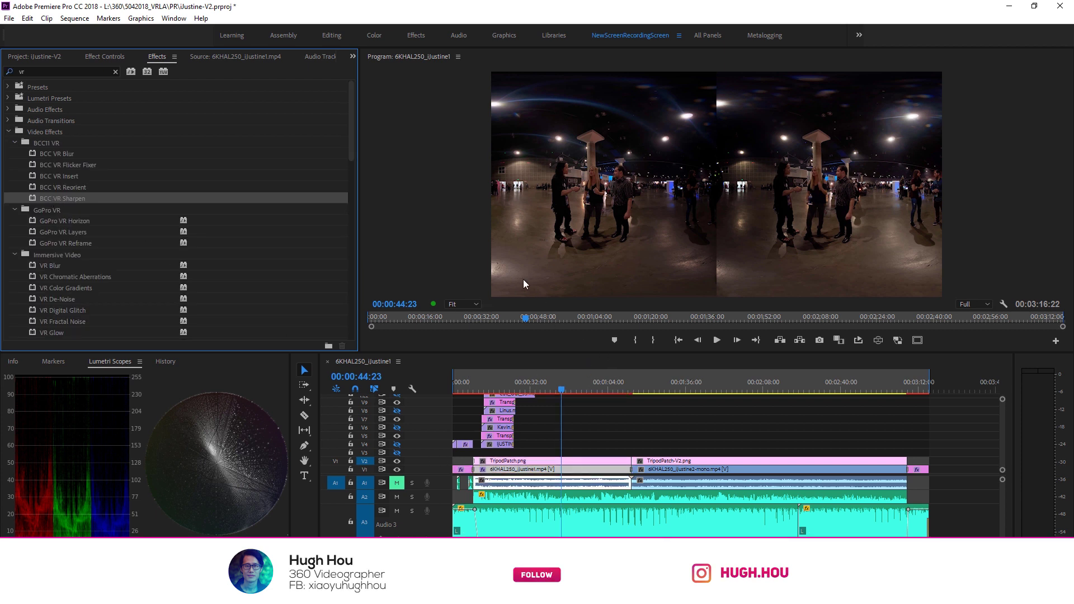
pyautogui.click(104, 57)
pyautogui.moveTo(351, 214); pyautogui.dragTo(351, 313)
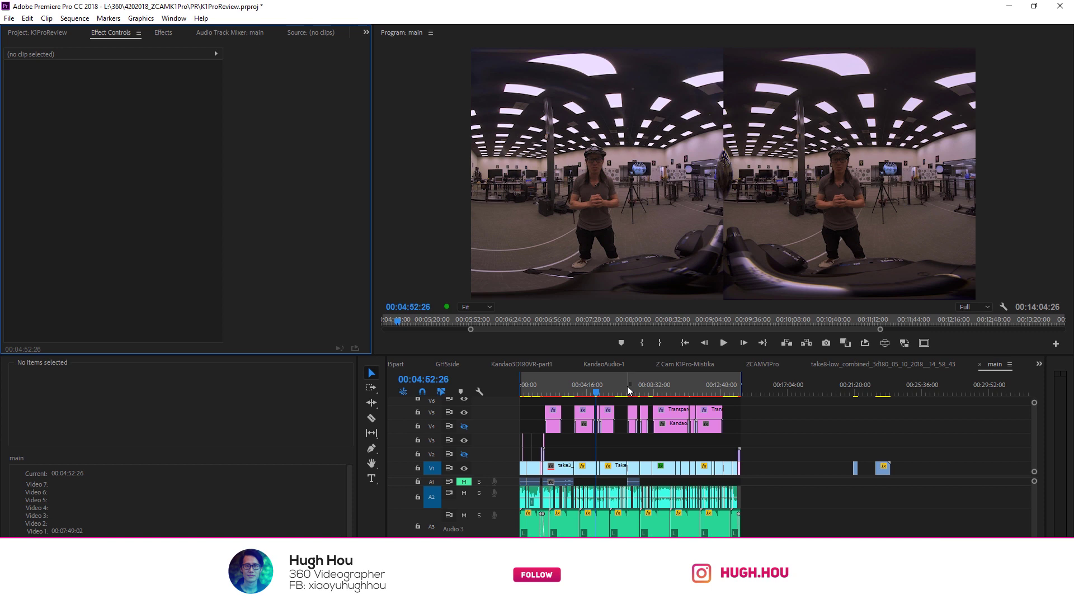
# - Open Export Settings for the K1ProReview main sequence with Ctrl+M
pyautogui.hotkey('ctrl', 'm')
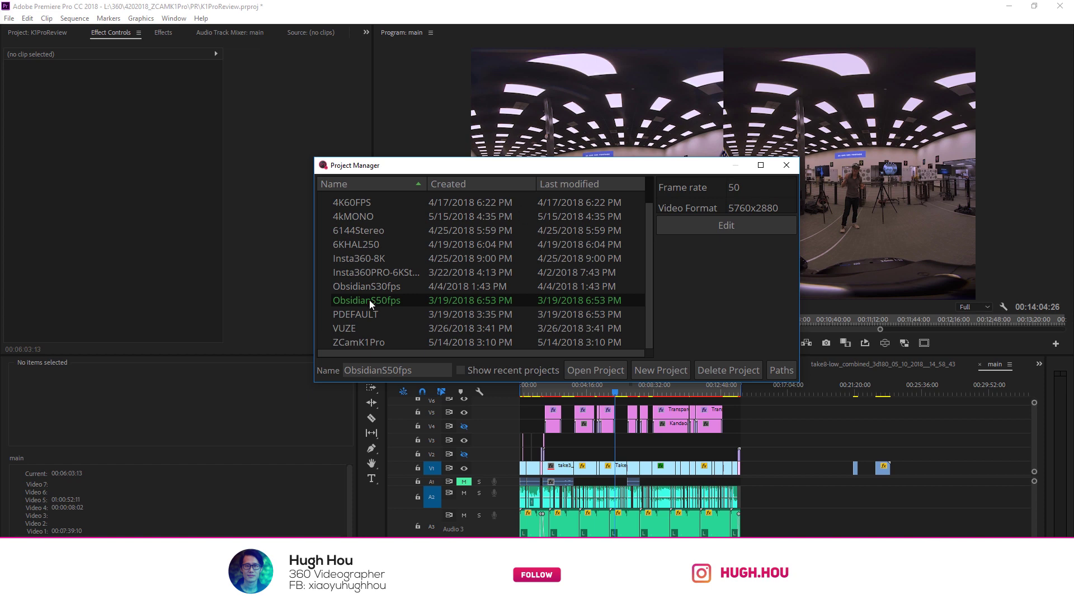
# - Open ZCamK1Pro and import FullStitchedRaw-V2.mov from Explorer, confirming both camera stacks
pyautogui.click(360, 342)
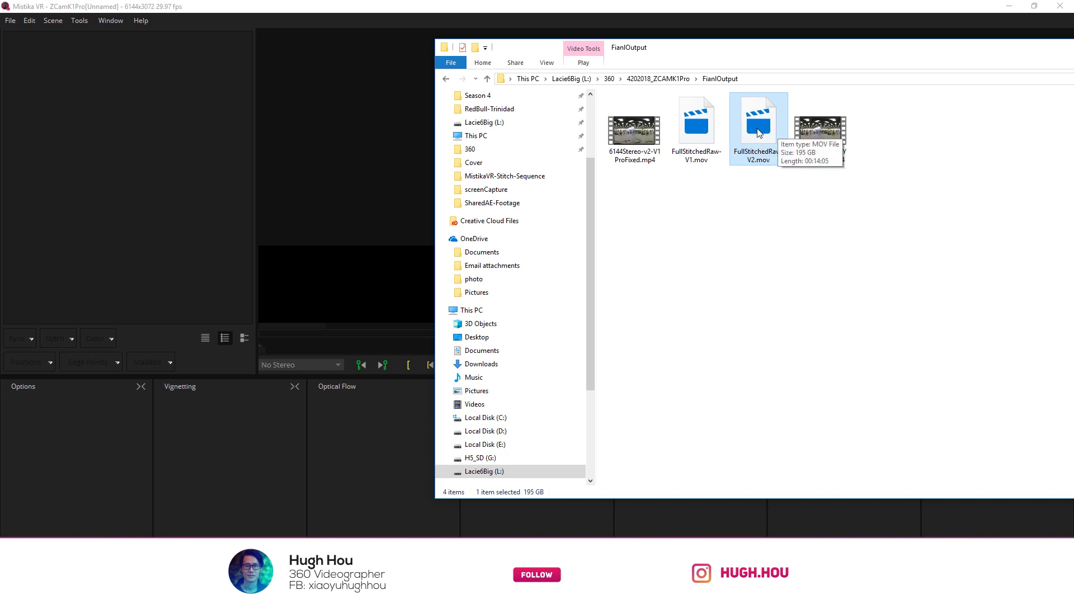
pyautogui.moveTo(755, 131); pyautogui.dragTo(139, 160)
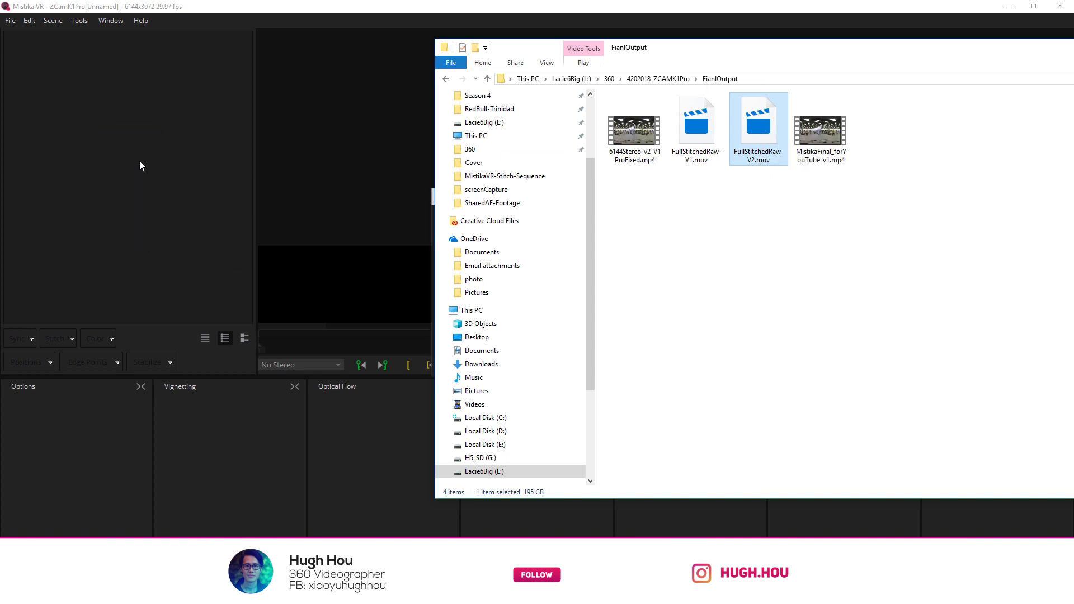
pyautogui.click(501, 356)
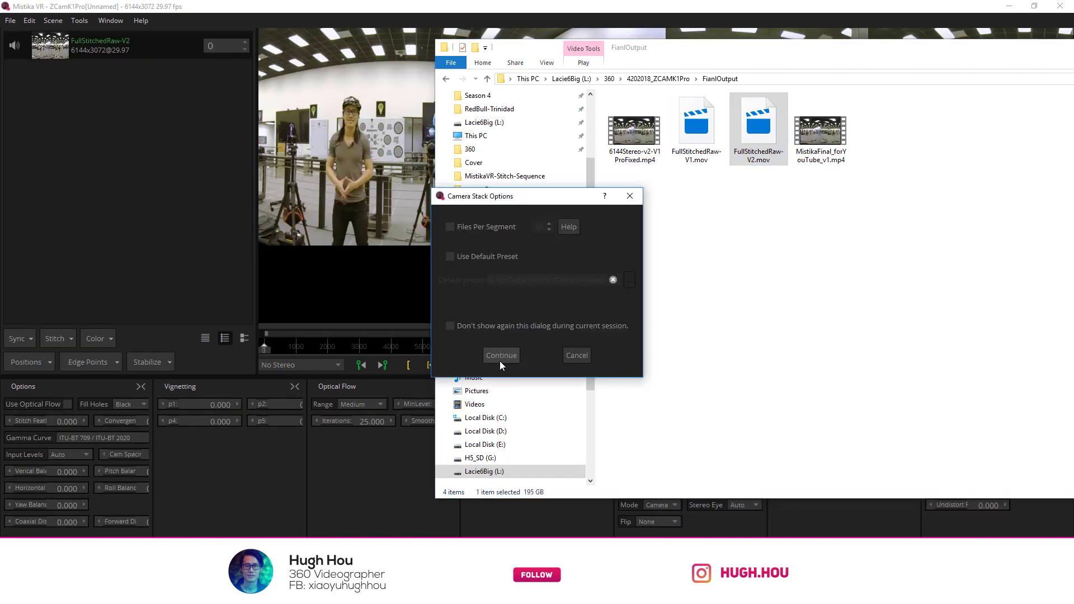
pyautogui.click(499, 358)
pyautogui.click(173, 166)
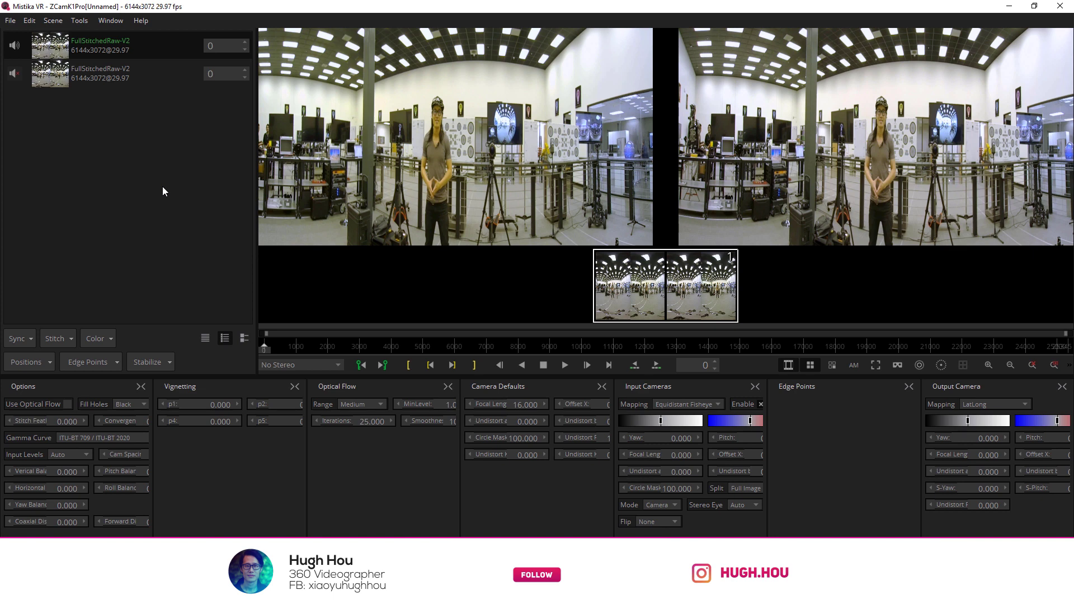
# - Apply the VR180toVR180.grp template to the stacks by dragging it from Explorer
pyautogui.hotkey('alt', 'Tab')
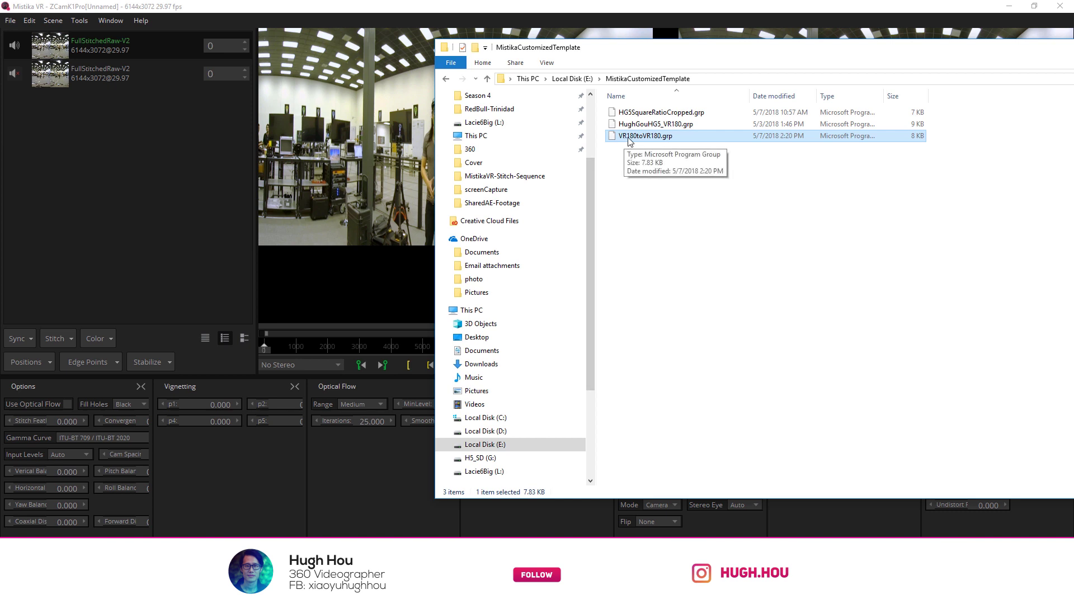
pyautogui.moveTo(628, 137); pyautogui.dragTo(127, 215)
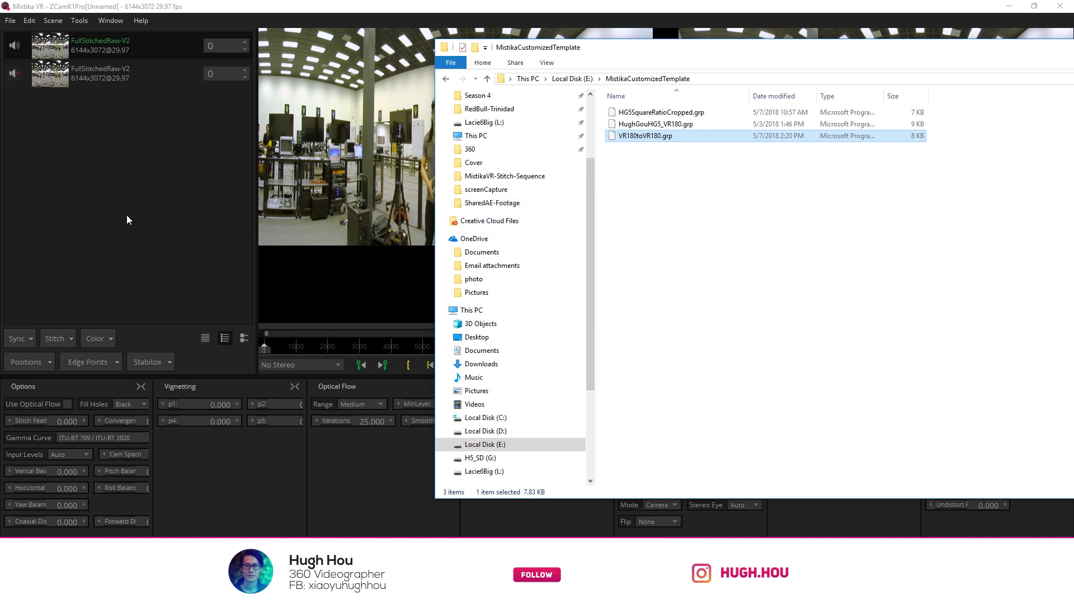
pyautogui.click(126, 184)
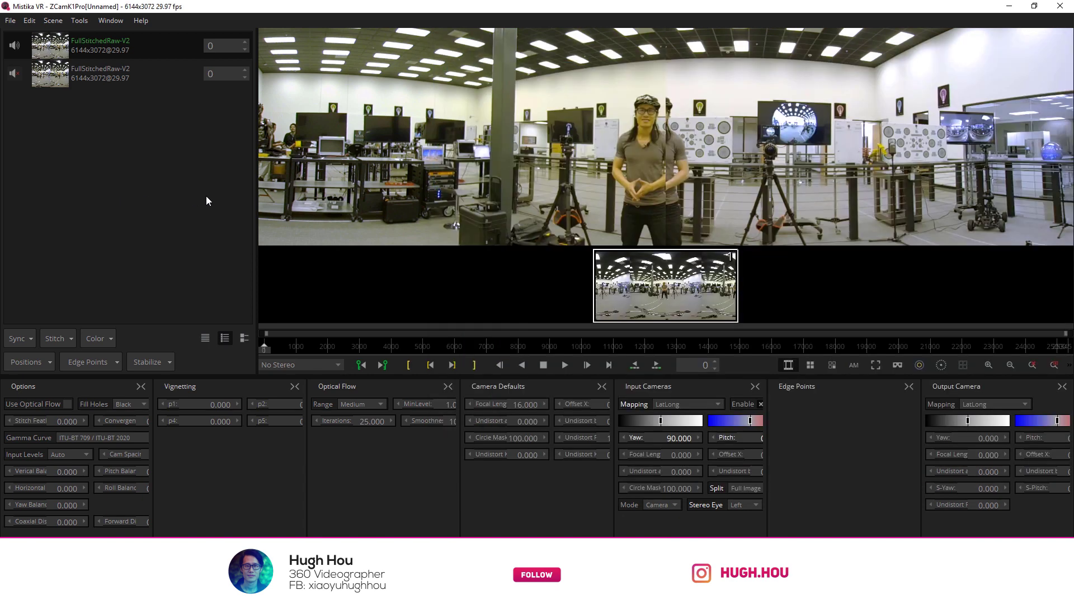
# - Set the viewer stereo mode to SBS VR180
pyautogui.click(291, 367)
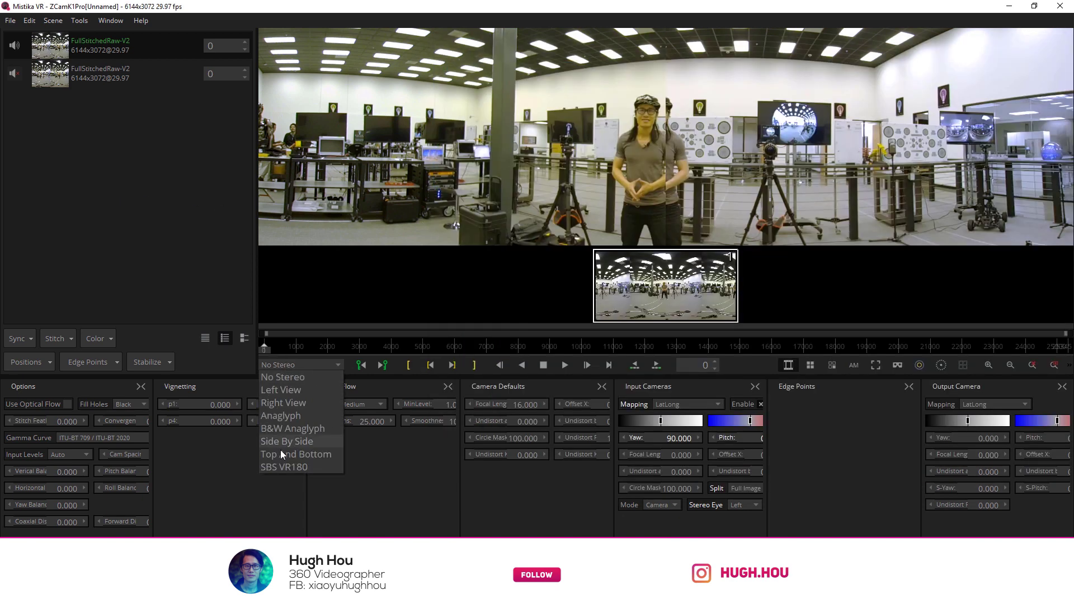
pyautogui.click(272, 429)
pyautogui.click(288, 467)
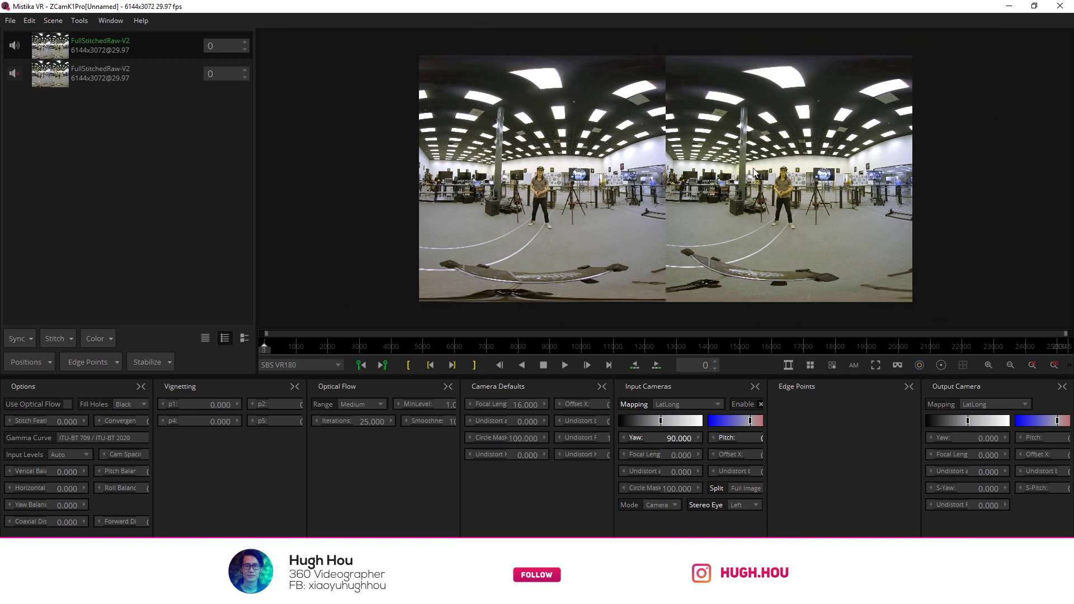
pyautogui.click(10, 20)
# - Set the render to MP4 NVidia movie, HEVC 420 8bits Bitrate, Left/Right VR180, audio in movie
pyautogui.click(27, 139)
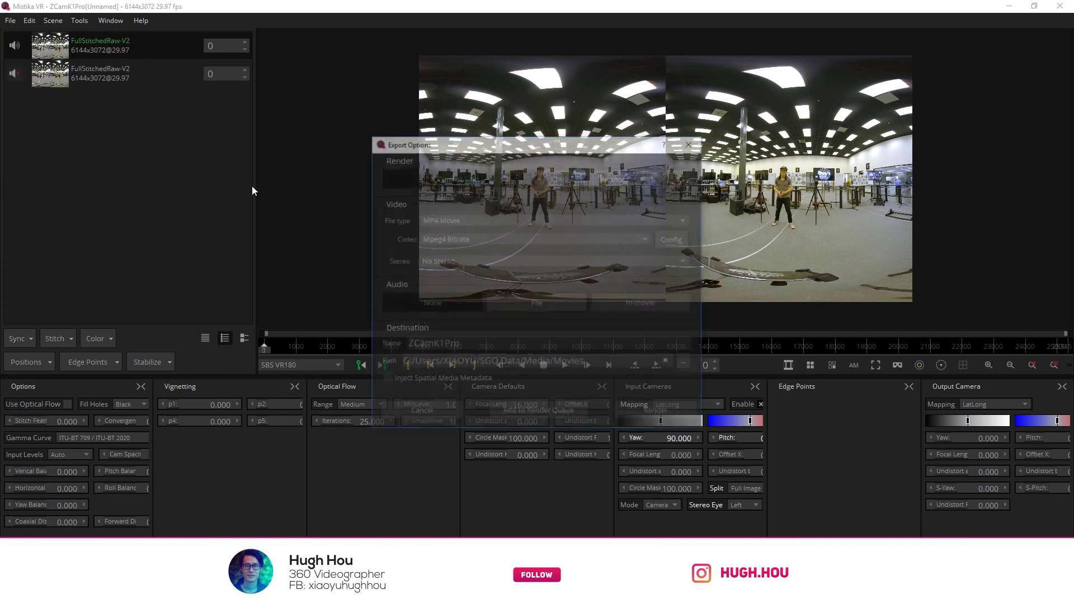
pyautogui.click(445, 219)
pyautogui.click(451, 245)
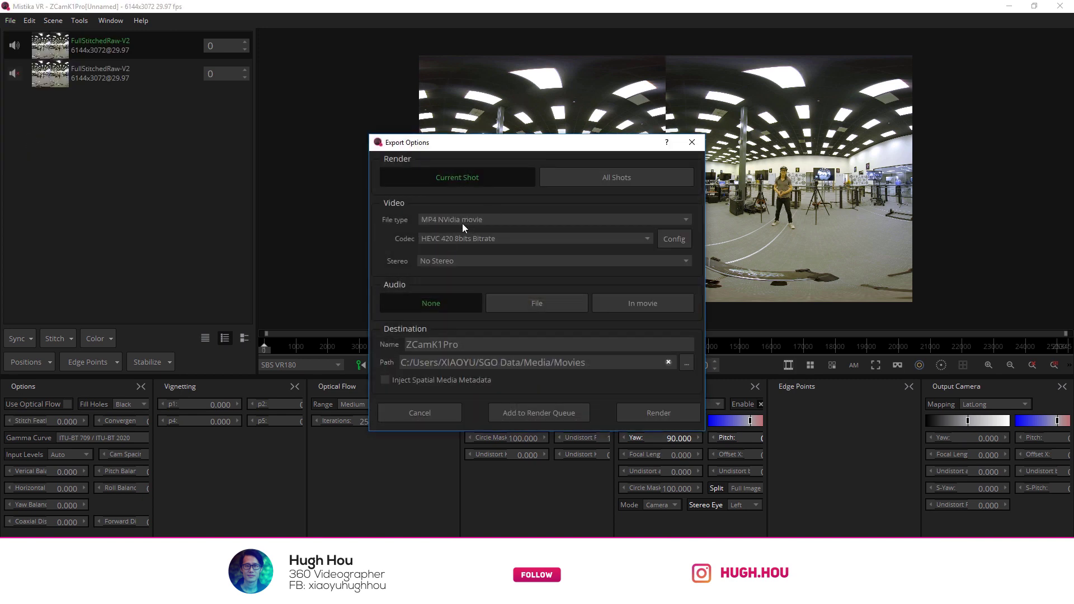
pyautogui.click(451, 240)
pyautogui.click(478, 251)
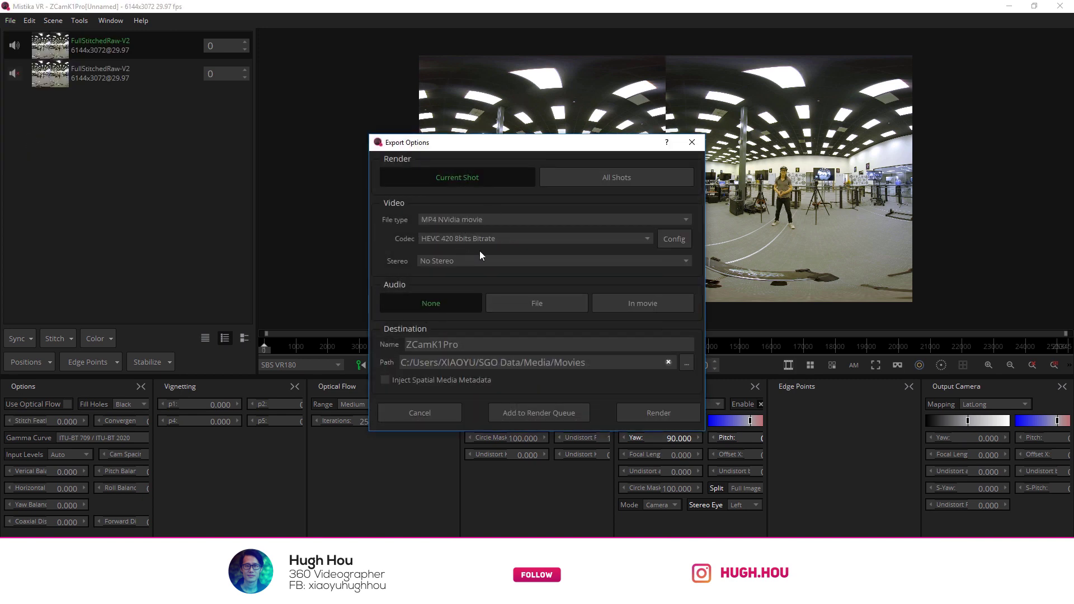
pyautogui.click(438, 262)
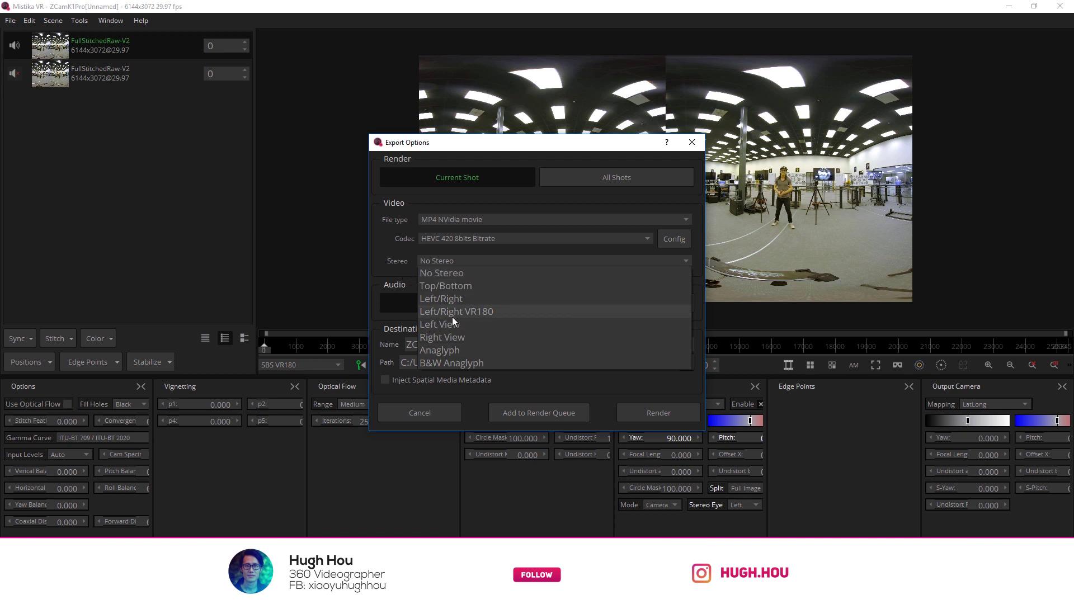
pyautogui.click(470, 312)
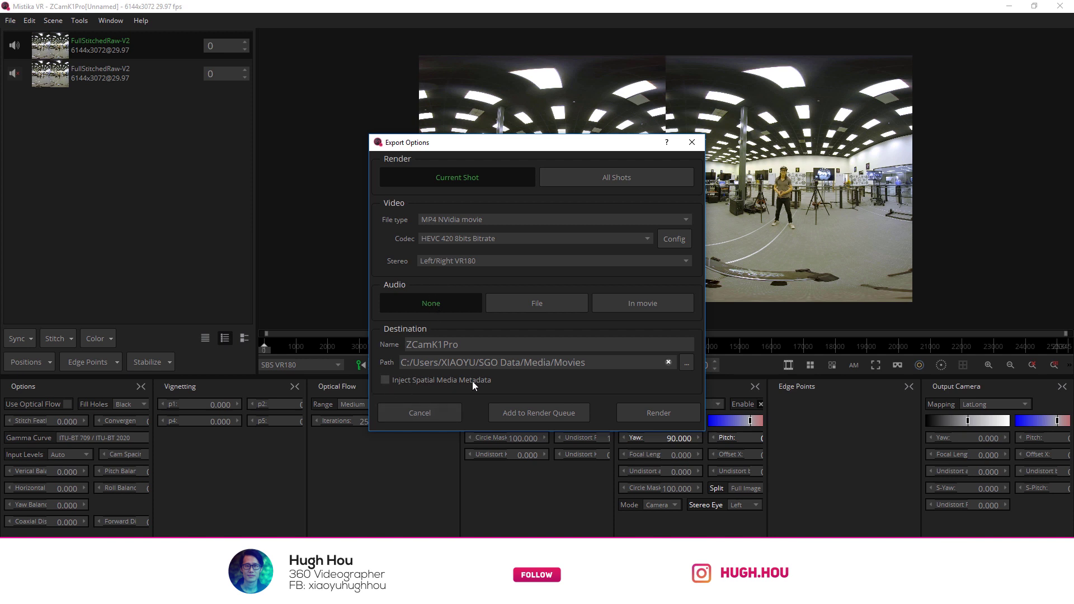
pyautogui.click(649, 303)
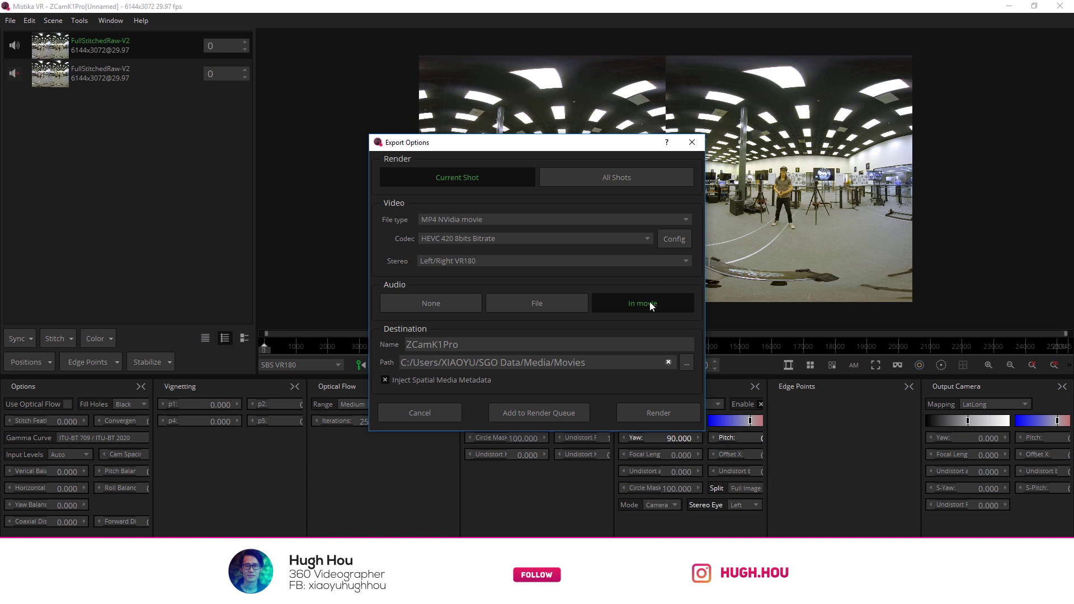